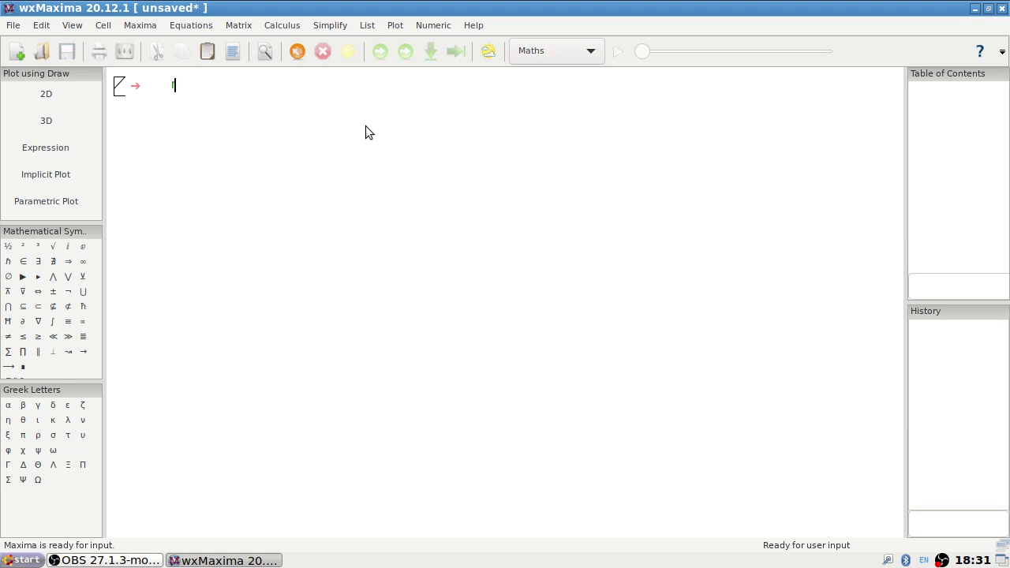
Step: Enter E(x) := 0.79x; and D(x) := 1.245x; on separate lines of the cell
{"action": "type", "text": "E"}
{"action": "key", "text": "BackSpace"}
{"action": "key", "text": "BackSpace"}
{"action": "type", "text": "E(x) := 0.79x;"}
{"action": "key", "text": "Return"}
{"action": "type", "text": "D(x) :"}
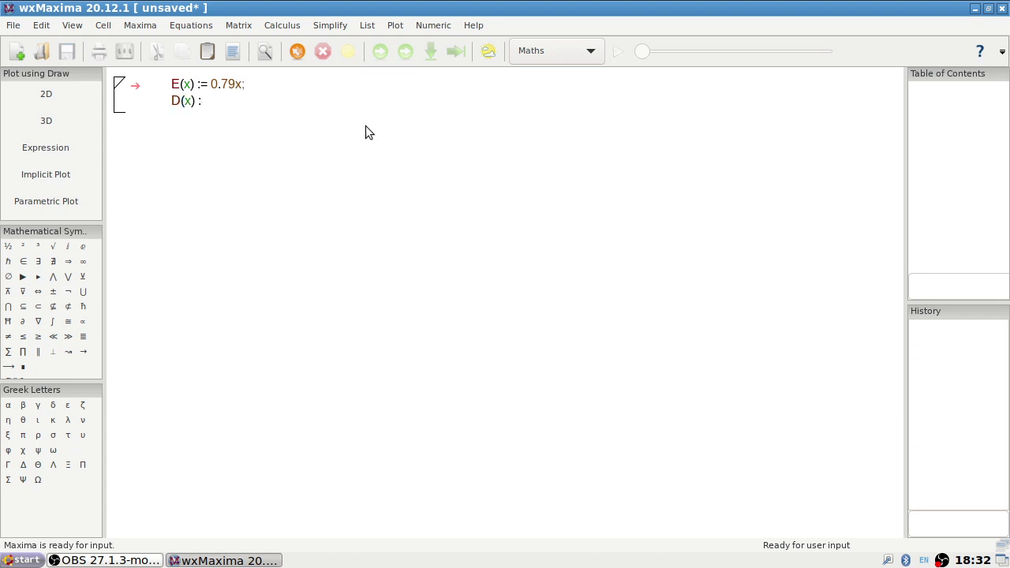
{"action": "type", "text": "= 1.245x;"}
{"action": "key", "text": "Return"}
Step: Build the third line as the composition f(x) := D(E(x))
{"action": "type", "text": "x"}
{"action": "type", "text": "E("}
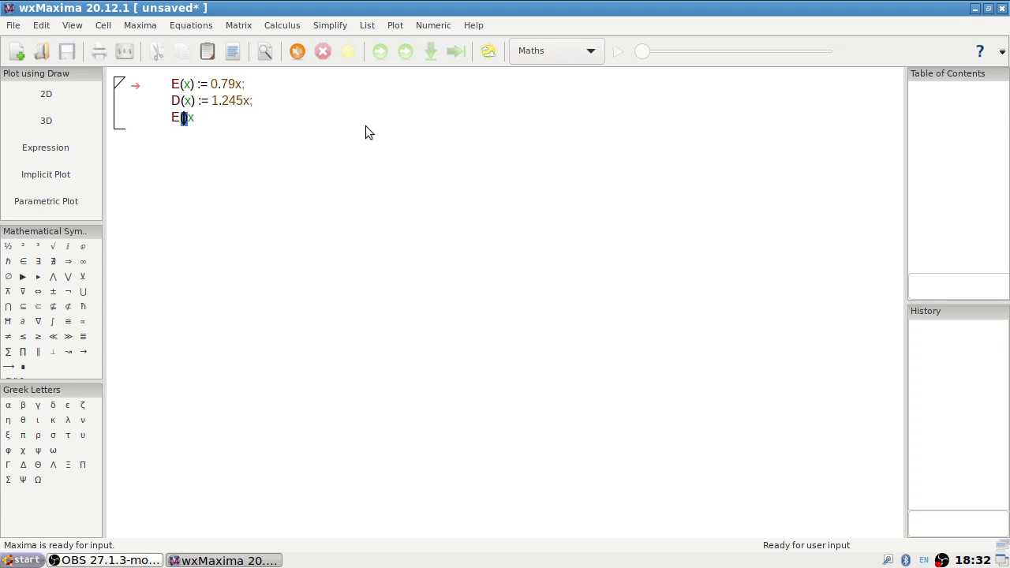
{"action": "key", "text": "Delete"}
{"action": "key", "text": "Right"}
{"action": "type", "text": "))"}
{"action": "key", "text": "Left"}
{"action": "key", "text": "Left"}
{"action": "key", "text": "Left"}
{"action": "key", "text": "Left"}
{"action": "key", "text": "Left"}
{"action": "key", "text": "Right"}
{"action": "type", "text": "D("}
{"action": "key", "text": "Delete"}
{"action": "key", "text": "Left"}
{"action": "key", "text": "Left"}
{"action": "key", "text": "Left"}
{"action": "key", "text": "Right"}
{"action": "type", "text": "f(x) :="}
{"action": "key", "text": "Right"}
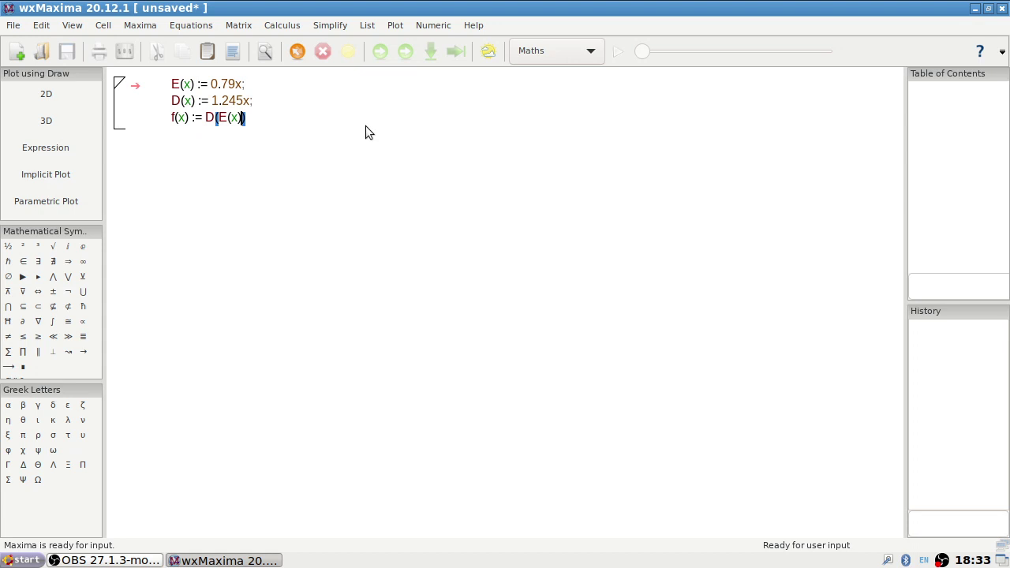
Step: End the f definition with a semicolon and add the call f(x); below it
{"action": "type", "text": ";"}
{"action": "key", "text": "Return"}
{"action": "type", "text": "f(x)"}
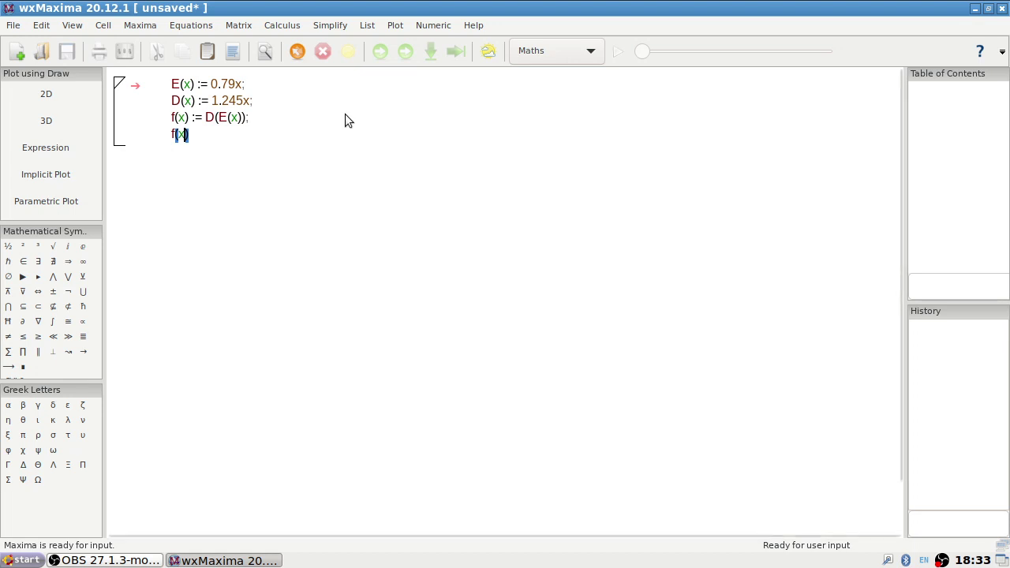
{"action": "type", "text": ";"}
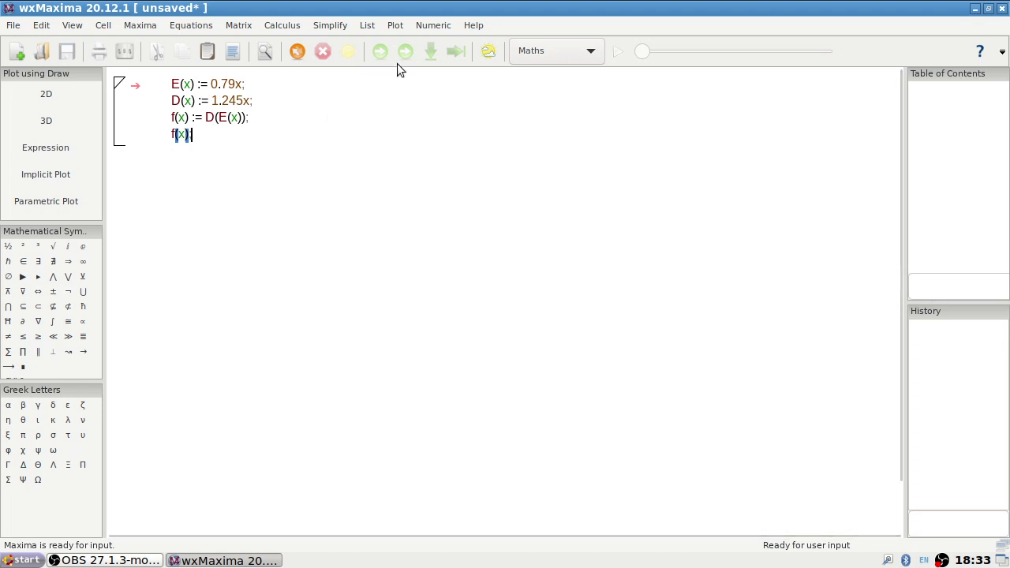
{"action": "key", "text": "Return"}
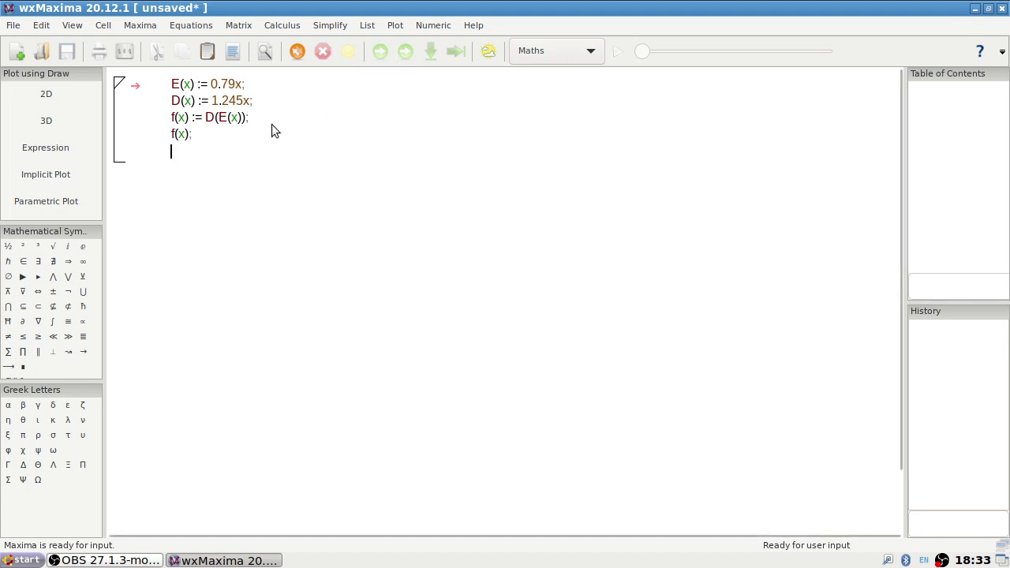
{"action": "key", "text": "ctrl+a"}
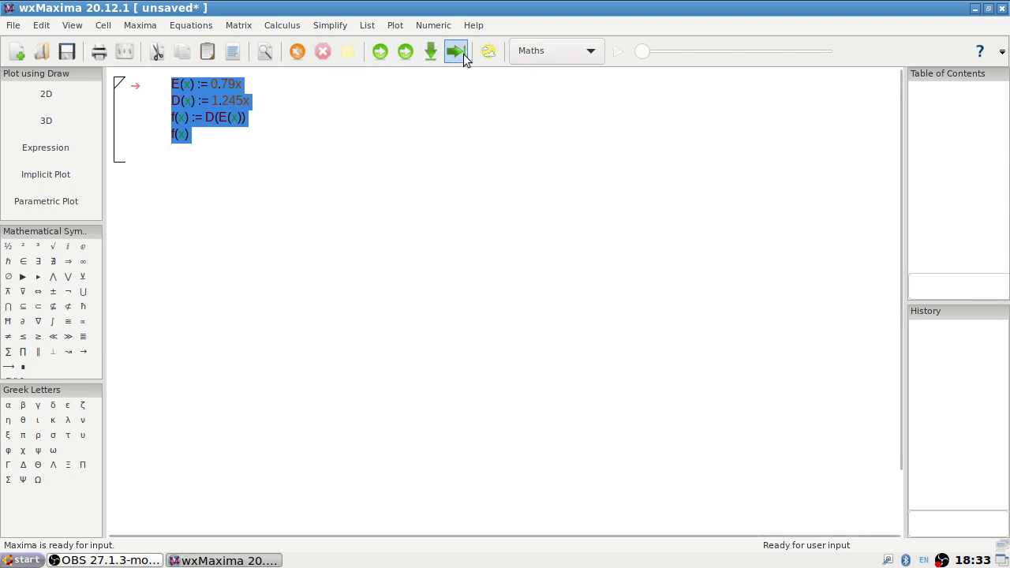
Step: Change the definitions to 0.79*x and 1.245*x, re-evaluate to get f(x) = 0.98355 x, and start a new cell
{"action": "left_click", "coordinate": [405, 57]}
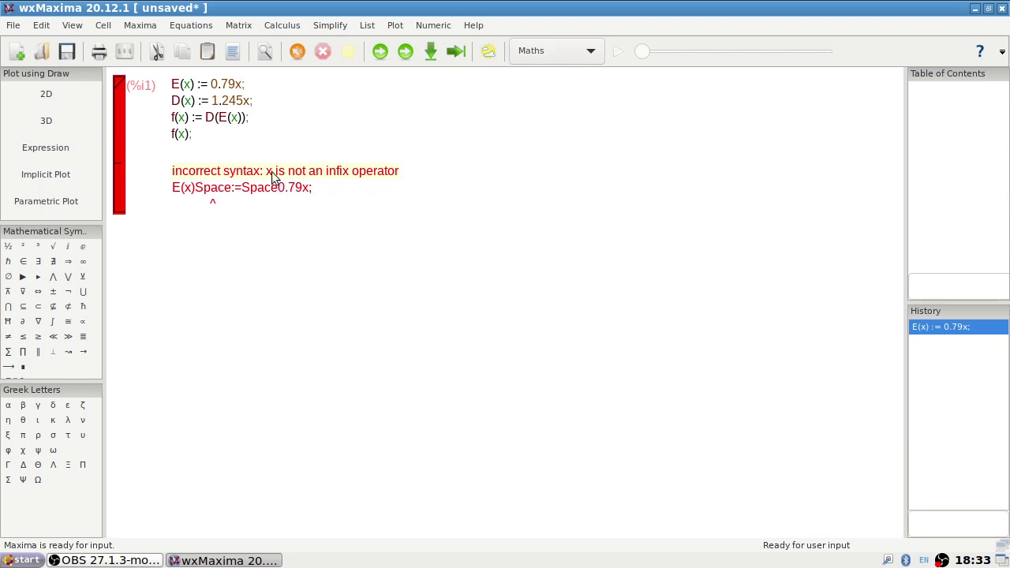
{"action": "key", "text": "Left"}
{"action": "type", "text": "*"}
{"action": "key", "text": "Down"}
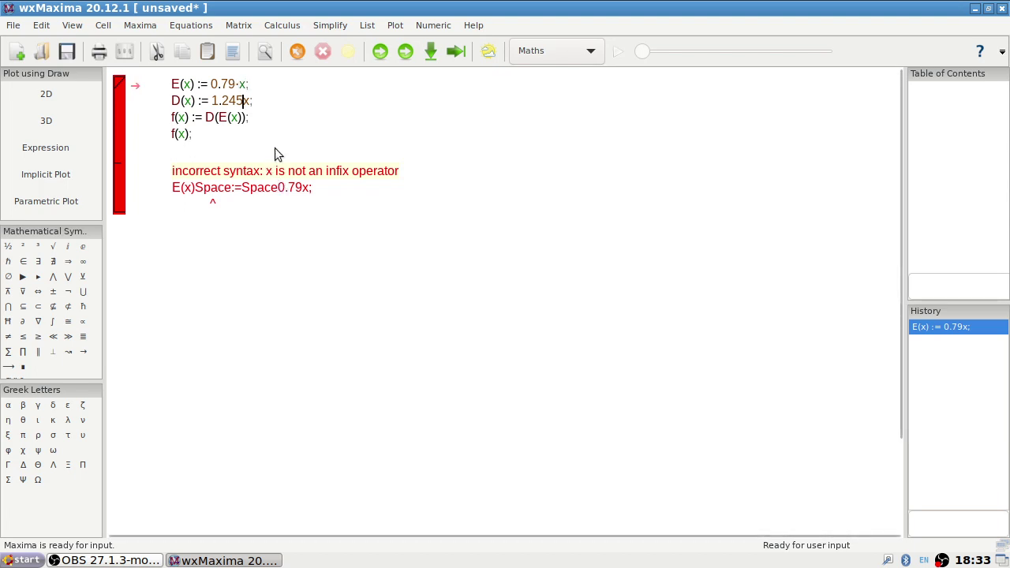
{"action": "type", "text": "*"}
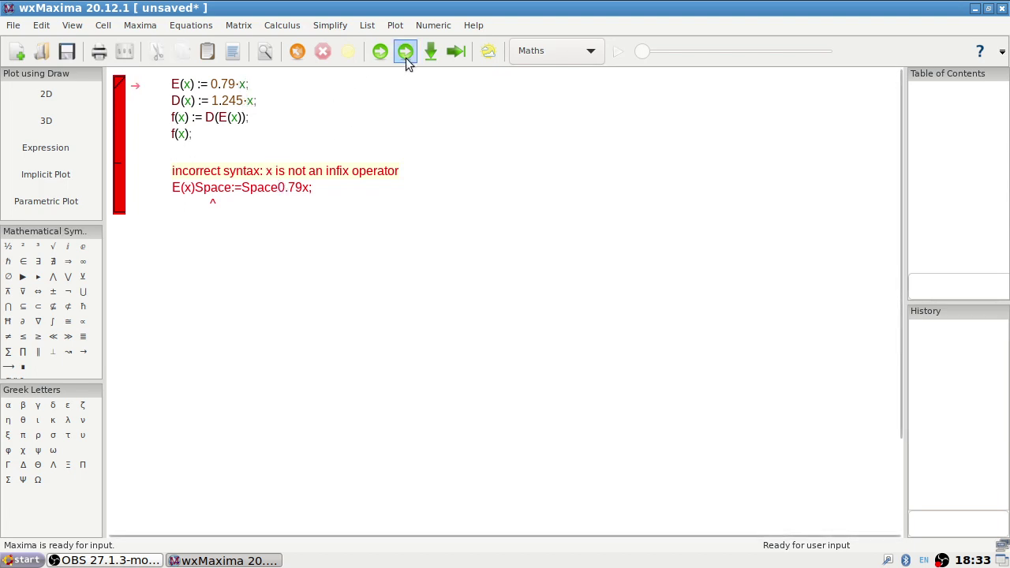
{"action": "left_click", "coordinate": [406, 56]}
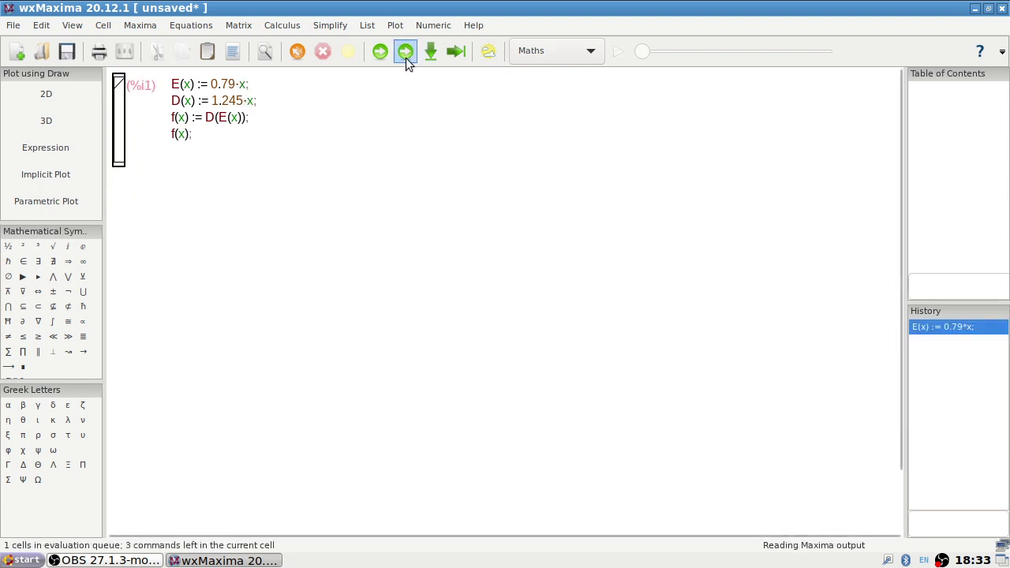
{"action": "left_click", "coordinate": [247, 272]}
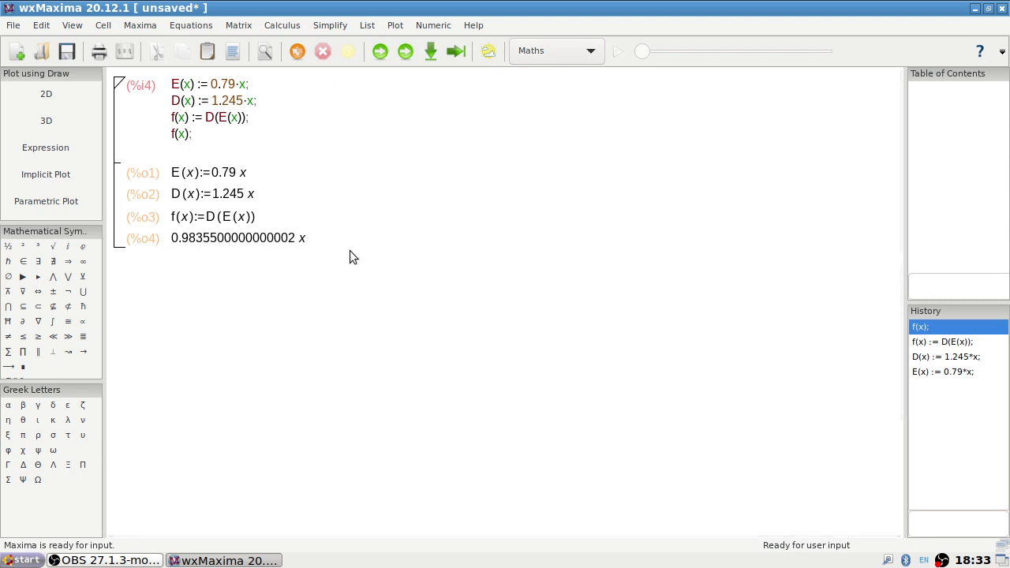
{"action": "key", "text": "Return"}
Step: Add the comment /* They lost out by about 2% */ and evaluate D(E(200)) to 196.71
{"action": "type", "text": "/* They lost "}
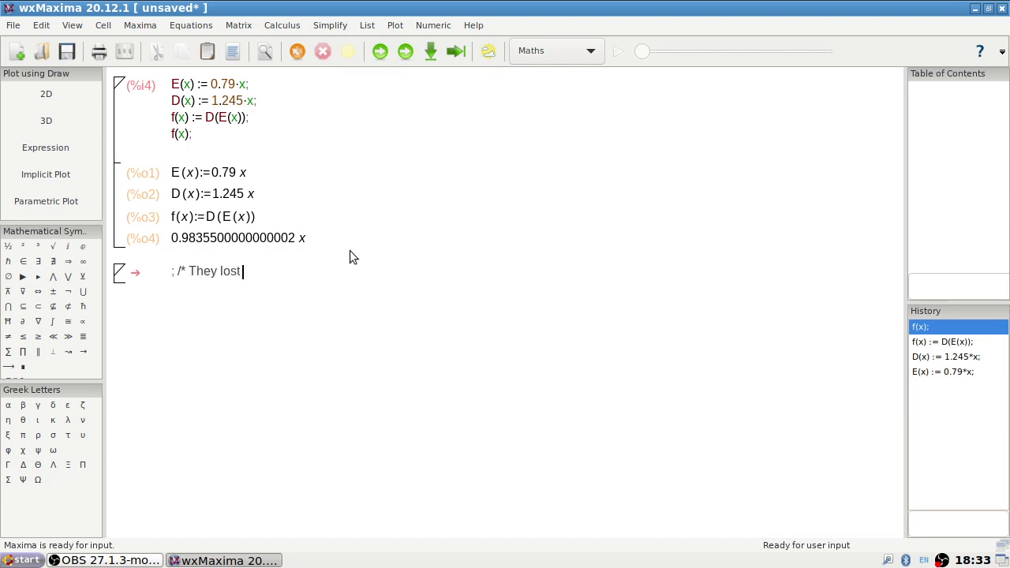
{"action": "type", "text": "out by about 2% *"}
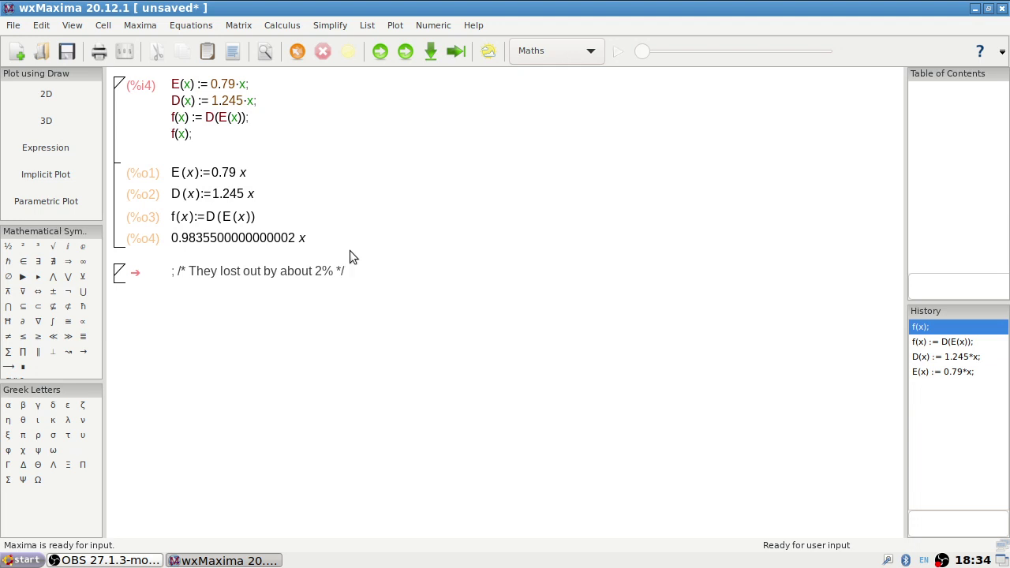
{"action": "type", "text": "/"}
{"action": "key", "text": "Return"}
{"action": "type", "text": "D(E(200));"}
{"action": "left_click", "coordinate": [404, 56]}
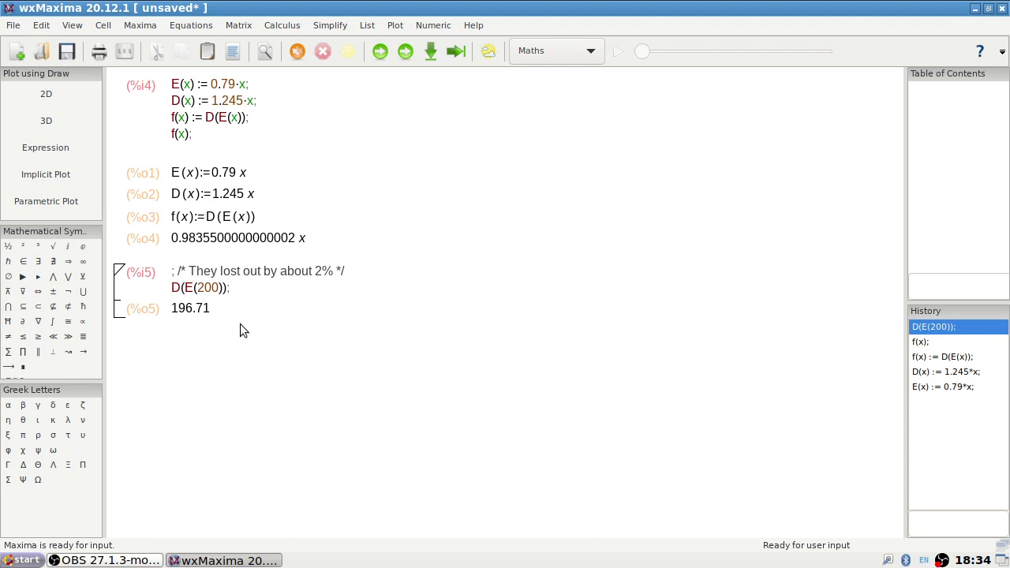
{"action": "key", "text": "ctrl+a"}
Step: Clear the worksheet and enter S(x) := 750 + 8.50*x; followed by S(25);
{"action": "key", "text": "Delete"}
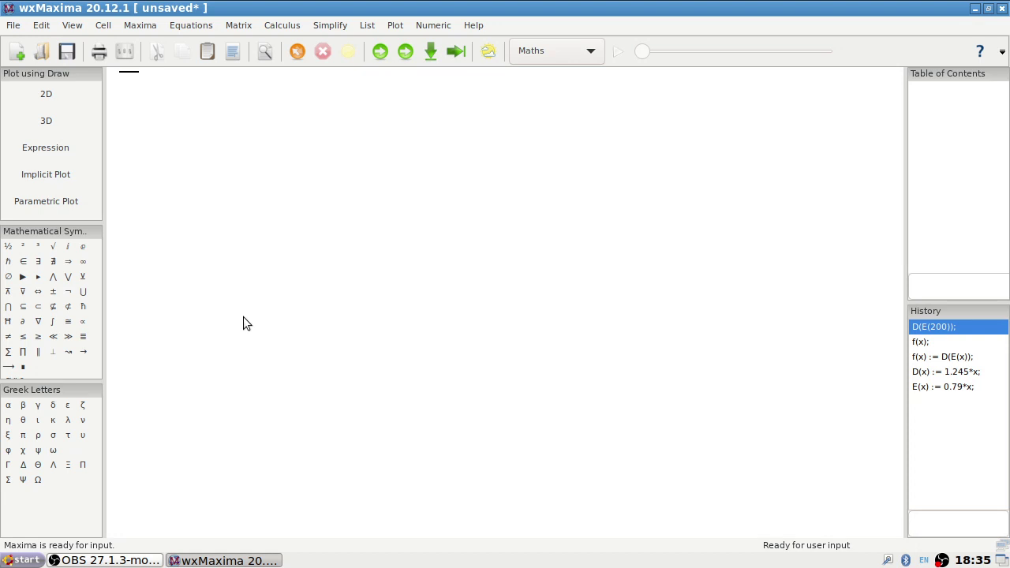
{"action": "type", "text": "S(x) := 750 + 8.50x"}
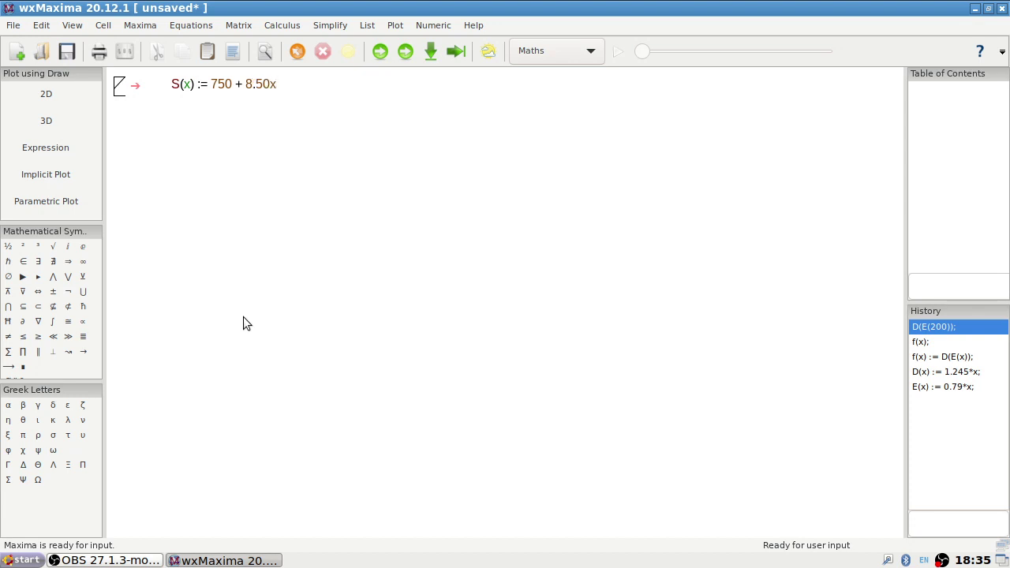
{"action": "key", "text": "BackSpace"}
{"action": "type", "text": "*x;"}
{"action": "key", "text": "Return"}
{"action": "type", "text": "S("}
{"action": "type", "text": "25"}
{"action": "type", "text": ");"}
{"action": "key", "text": "Return"}
Step: Add S(40); and S(55); and evaluate, giving 962.5, 1090.0 and 1217.5
{"action": "type", "text": "S(40);"}
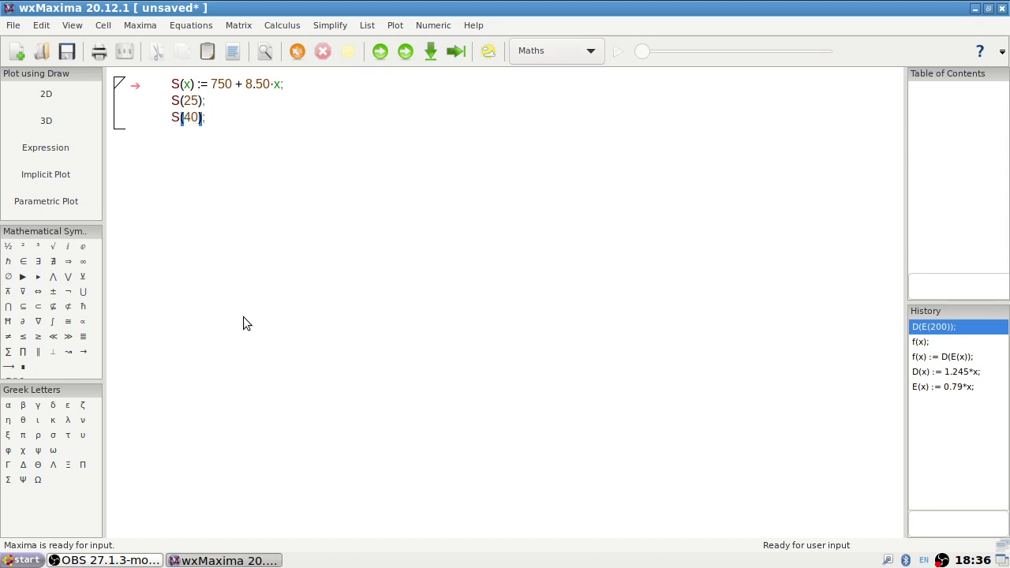
{"action": "key", "text": "shift+Return"}
{"action": "key", "text": "Up"}
{"action": "key", "text": "Return"}
{"action": "type", "text": "S(55);"}
{"action": "left_click", "coordinate": [405, 52]}
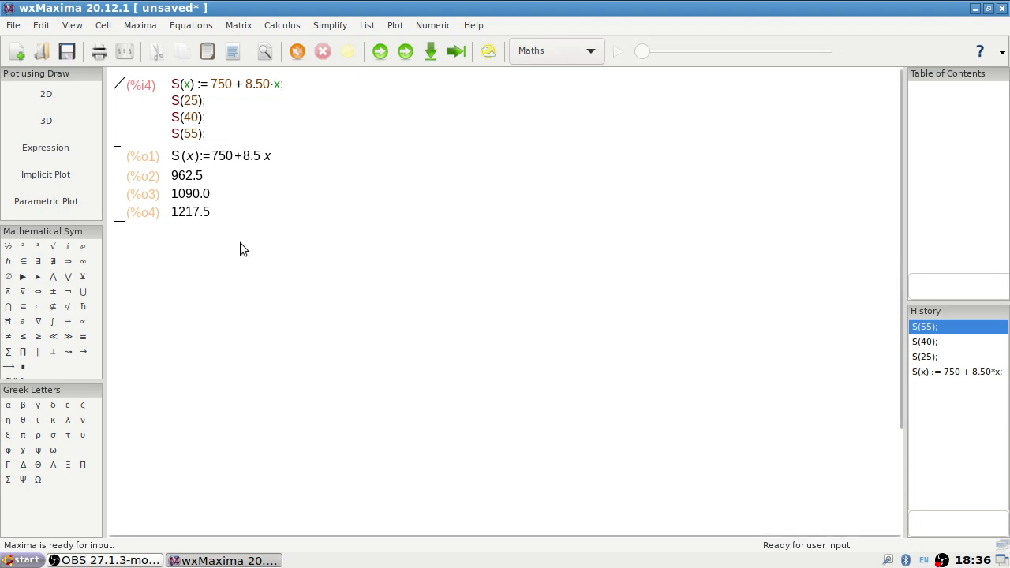
{"action": "type", "text": "solve("}
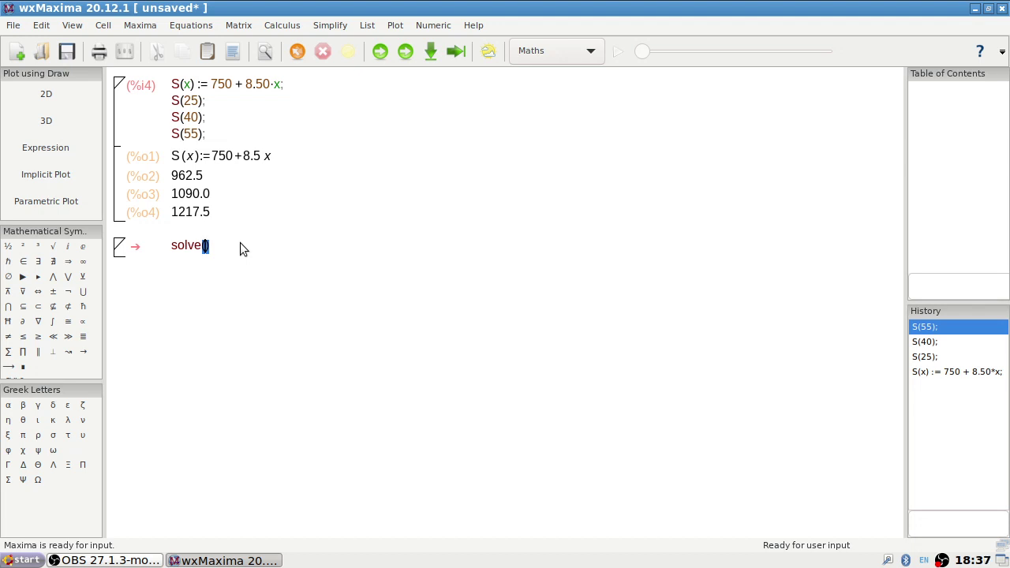
Step: Evaluate solve([y=S(x),y=1400],[x,y]) to get x = 1300/17 and y = 1400
{"action": "type", "text": "y-"}
{"action": "type", "text": "S(x)"}
{"action": "type", "text": ",y="}
{"action": "type", "text": "1400"}
{"action": "type", "text": "]"}
{"action": "key", "text": "Left"}
{"action": "key", "text": "Left"}
{"action": "key", "text": "Left"}
{"action": "key", "text": "Left"}
{"action": "key", "text": "Left"}
{"action": "key", "text": "Left"}
{"action": "key", "text": "Left"}
{"action": "key", "text": "Left"}
{"action": "key", "text": "Left"}
{"action": "key", "text": "Left"}
{"action": "key", "text": "Left"}
{"action": "key", "text": "Left"}
{"action": "key", "text": "Left"}
{"action": "key", "text": "Left"}
{"action": "type", "text": "["}
{"action": "key", "text": "Right"}
{"action": "key", "text": "Right"}
{"action": "key", "text": "Right"}
{"action": "key", "text": "Right"}
{"action": "key", "text": "Right"}
{"action": "key", "text": "Right"}
{"action": "key", "text": "Right"}
{"action": "key", "text": "Right"}
{"action": "key", "text": "Right"}
{"action": "key", "text": "Right"}
{"action": "key", "text": "Right"}
{"action": "key", "text": "Right"}
{"action": "key", "text": "Right"}
{"action": "key", "text": "Right"}
{"action": "key", "text": "Right"}
{"action": "type", "text": ",[x,y"}
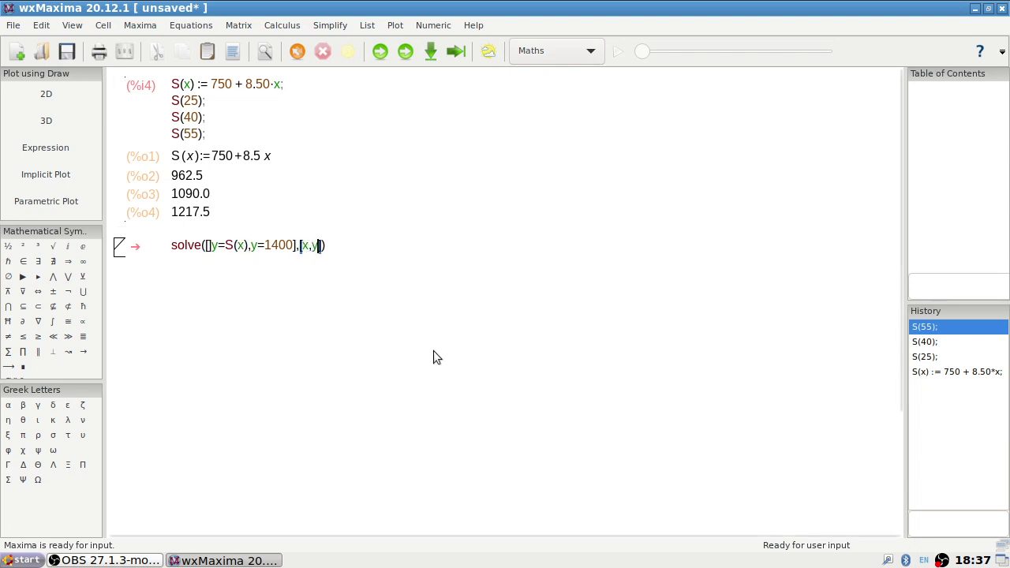
{"action": "key", "text": "Left"}
{"action": "key", "text": "Left"}
{"action": "key", "text": "Left"}
{"action": "key", "text": "Left"}
{"action": "key", "text": "Left"}
{"action": "key", "text": "Left"}
{"action": "key", "text": "Left"}
{"action": "key", "text": "Left"}
{"action": "key", "text": "Left"}
{"action": "key", "text": "Left"}
{"action": "key", "text": "Left"}
{"action": "key", "text": "Left"}
{"action": "key", "text": "Left"}
{"action": "key", "text": "Left"}
{"action": "key", "text": "Left"}
{"action": "key", "text": "Left"}
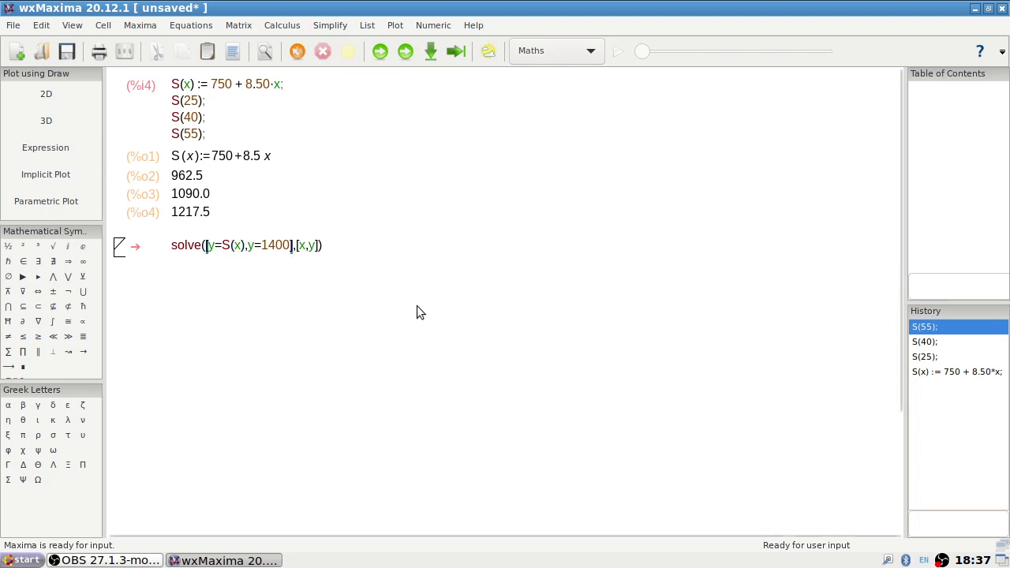
{"action": "left_click", "coordinate": [354, 245]}
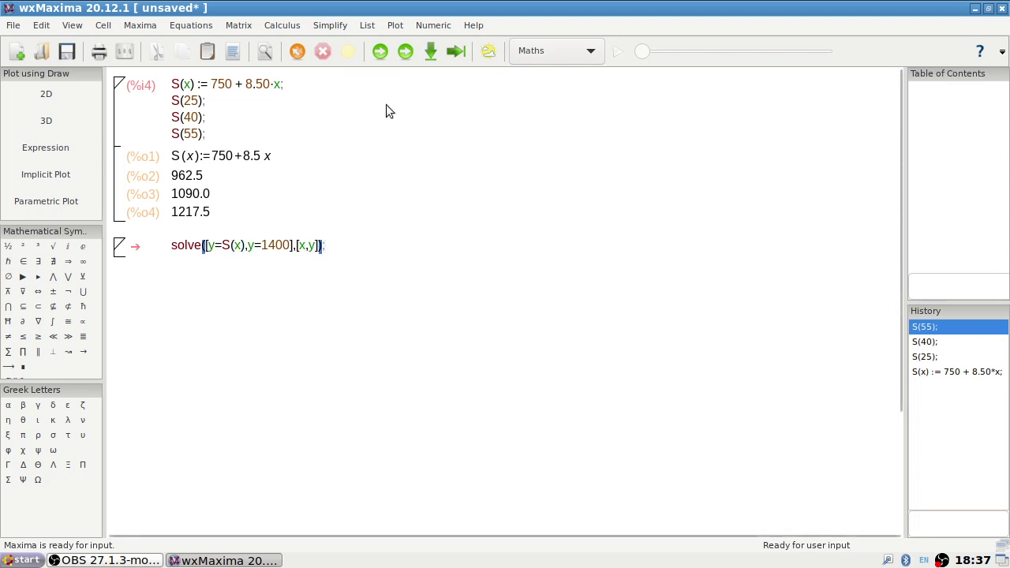
{"action": "left_click", "coordinate": [407, 51]}
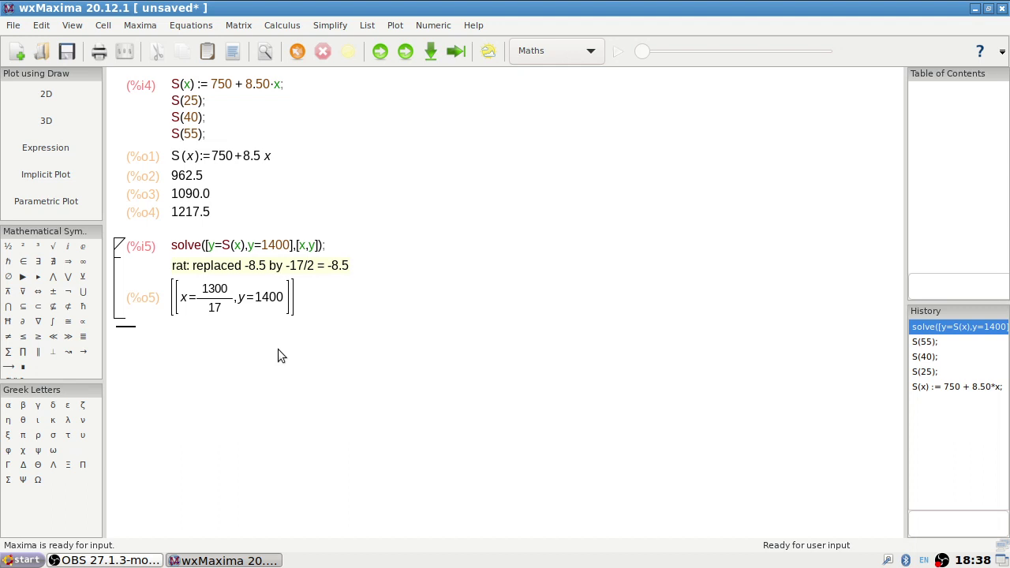
Step: Evaluate round(1300/17), then change it to round(1300/17)+1 to get 77
{"action": "type", "text": "round(1300"}
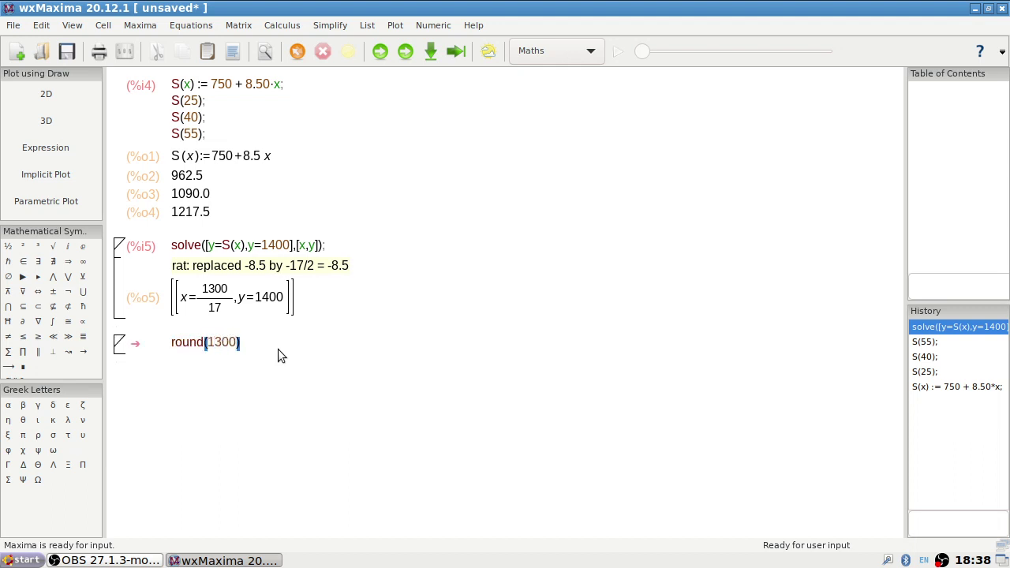
{"action": "type", "text": "/17"}
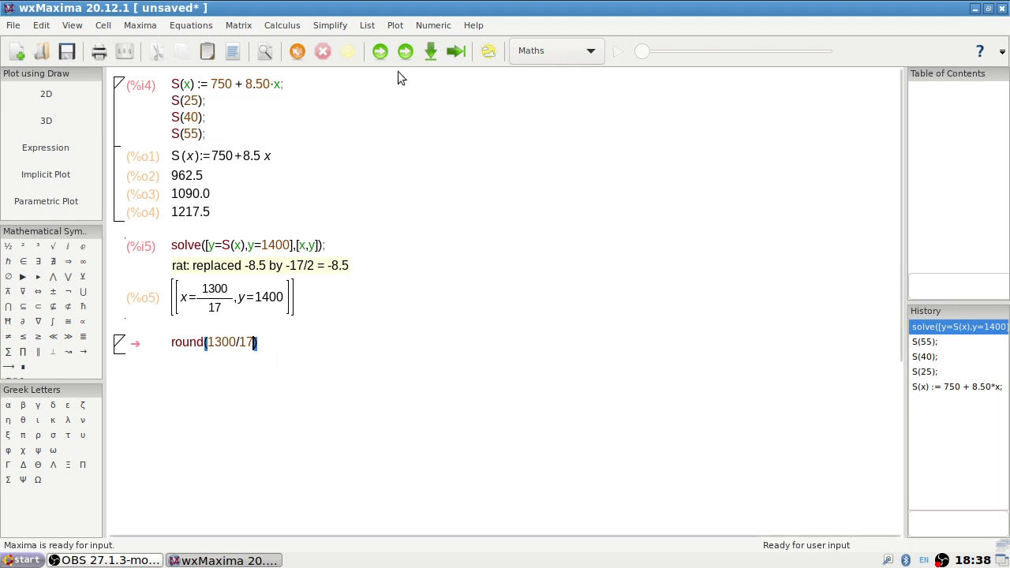
{"action": "left_click", "coordinate": [405, 51]}
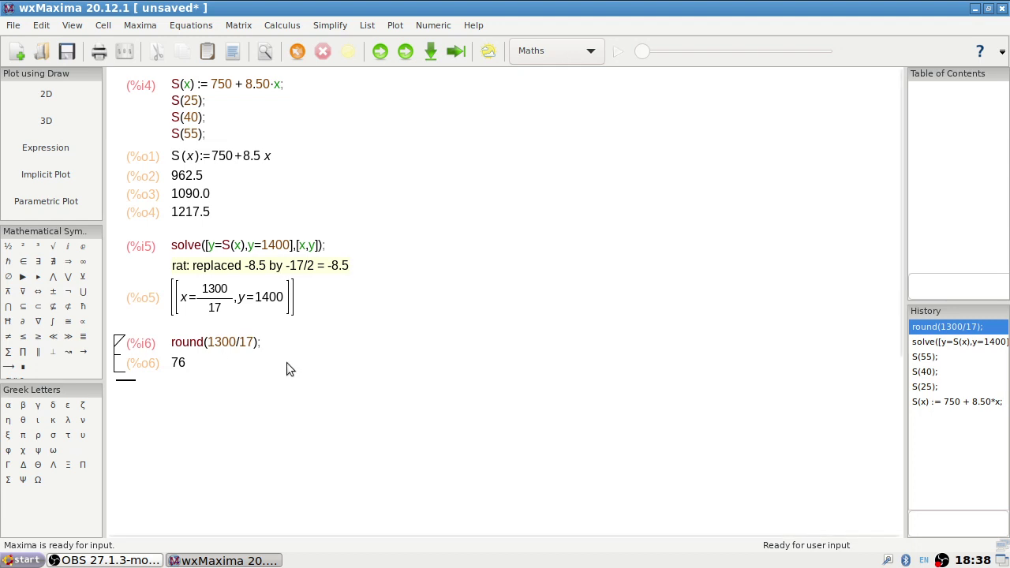
{"action": "left_click", "coordinate": [256, 342]}
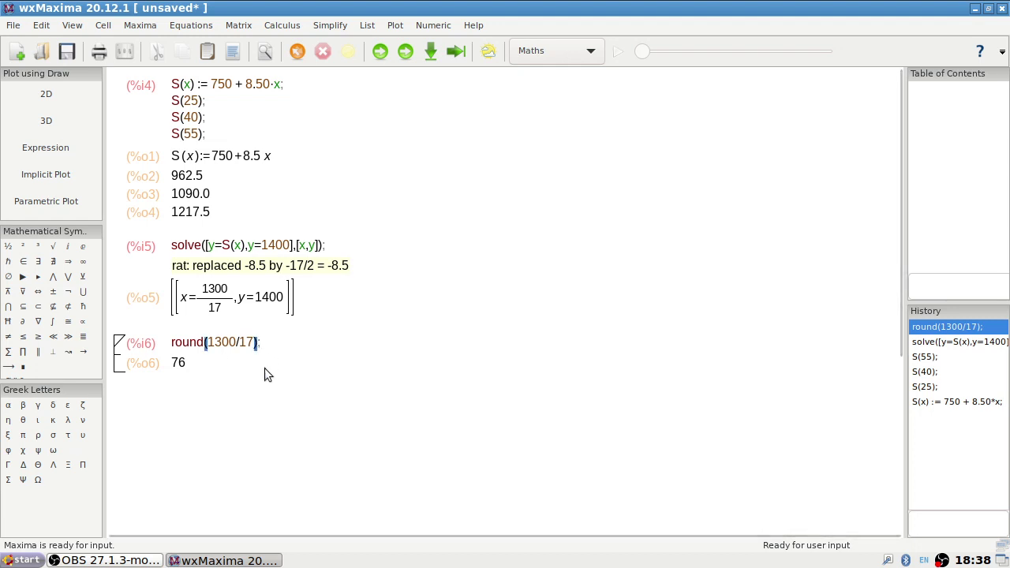
{"action": "type", "text": "+1"}
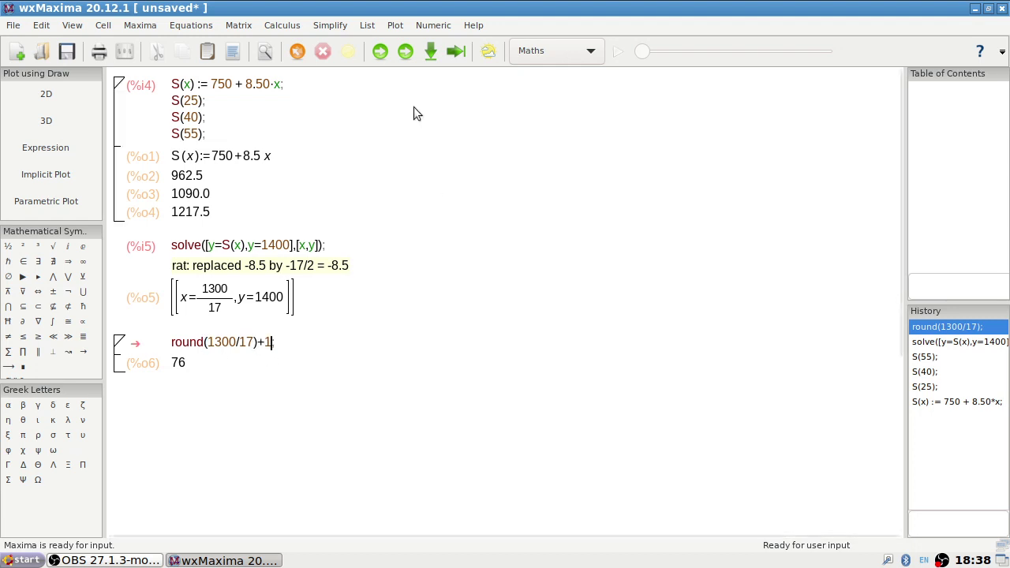
{"action": "left_click", "coordinate": [404, 50]}
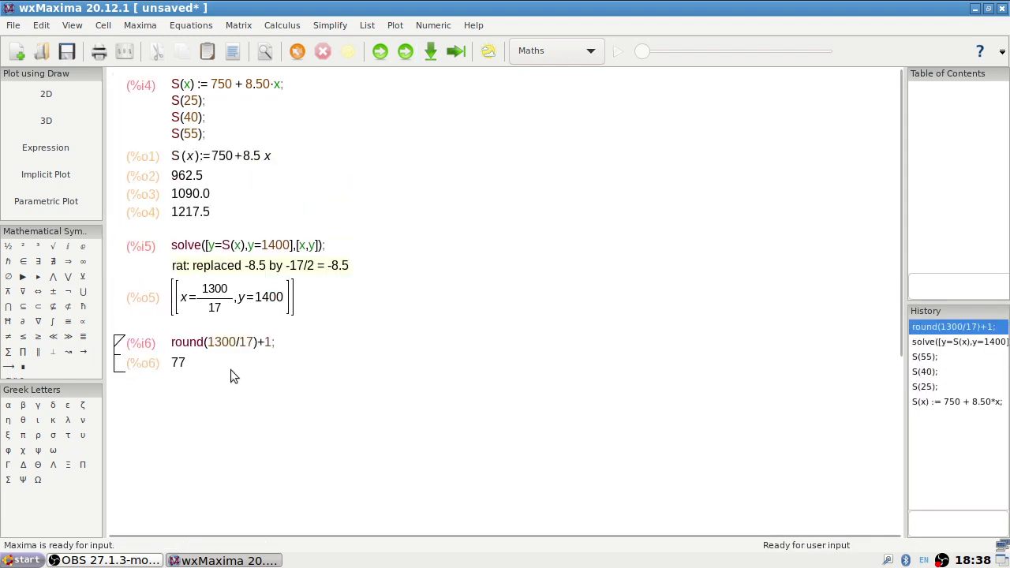
{"action": "key", "text": "Return"}
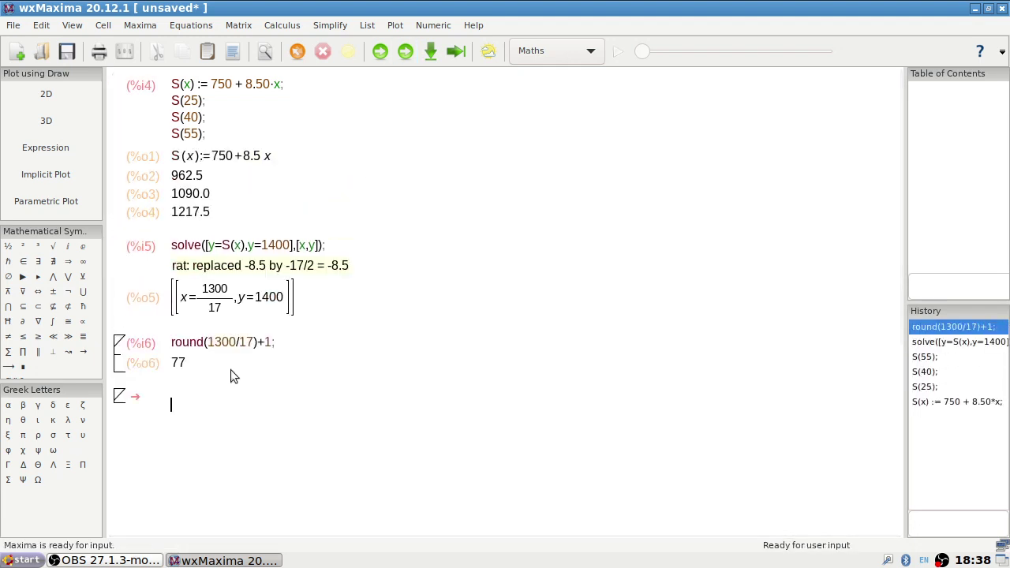
Step: Compute S(76) = 1396.0 and S(77) = 1404.5, then delete all worksheet cells
{"action": "key", "text": "BackSpace"}
{"action": "type", "text": "S("}
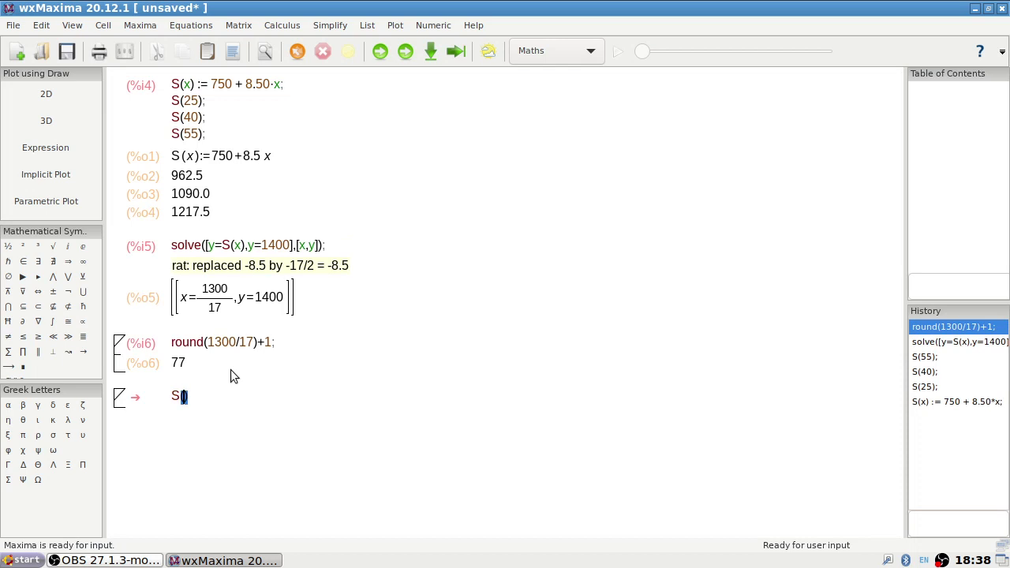
{"action": "type", "text": "76"}
{"action": "key", "text": "Down"}
{"action": "key", "text": "Up"}
{"action": "type", "text": ";"}
{"action": "key", "text": "Return"}
{"action": "type", "text": "S(77);"}
{"action": "left_click", "coordinate": [405, 51]}
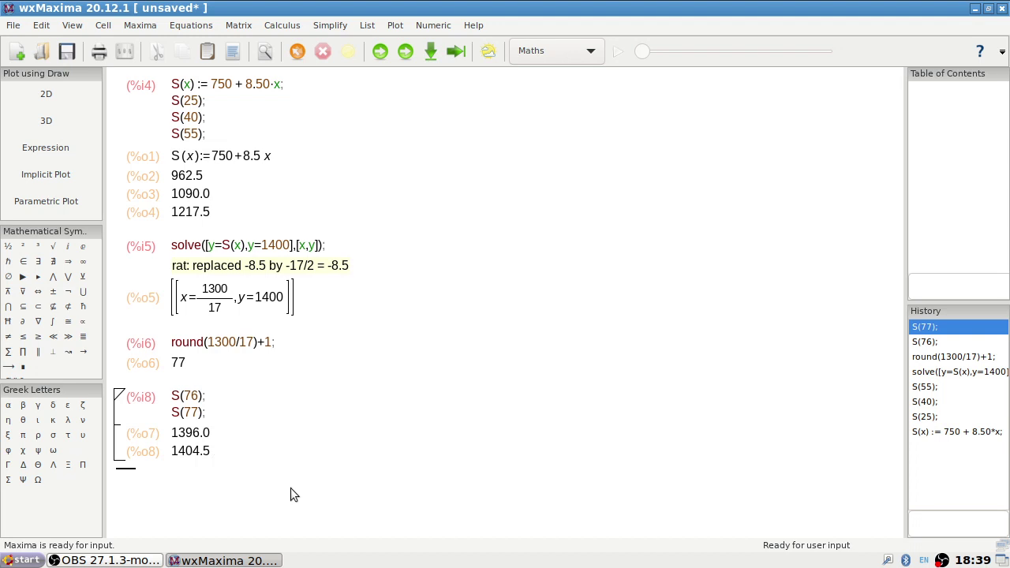
{"action": "left_click_drag", "start_coordinate": [123, 108], "coordinate": [334, 534]}
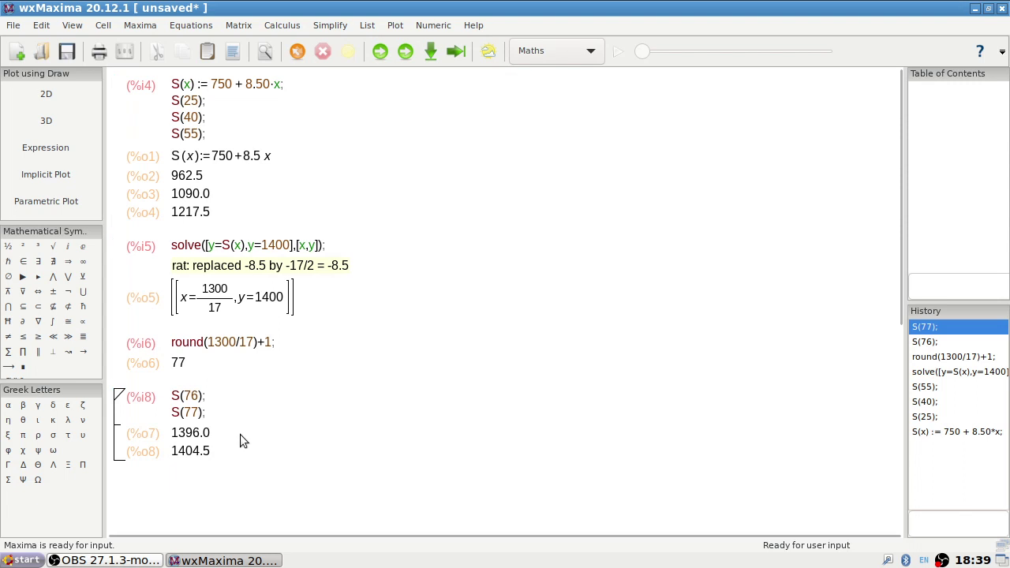
{"action": "key", "text": "Delete"}
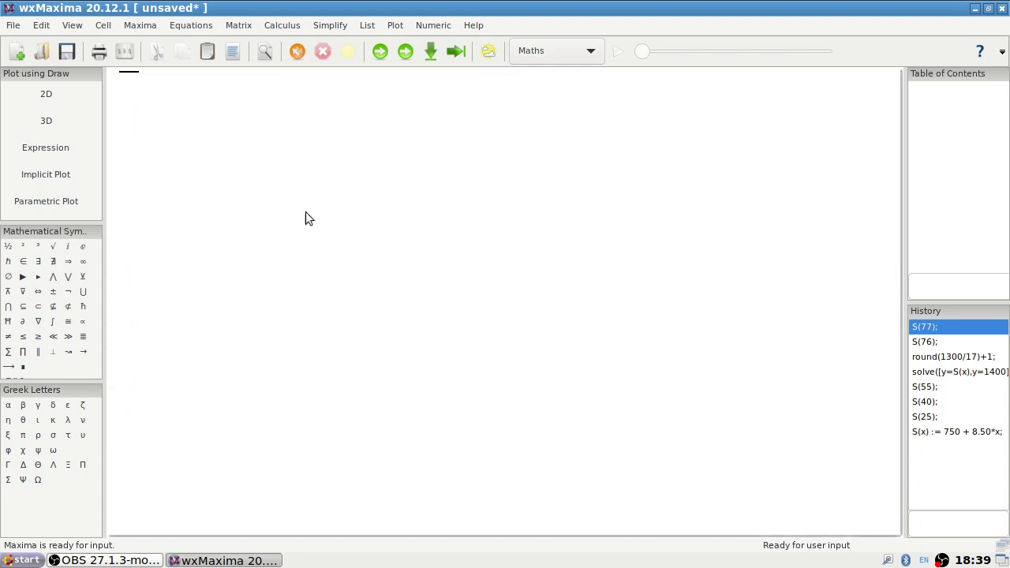
{"action": "left_click", "coordinate": [394, 26]}
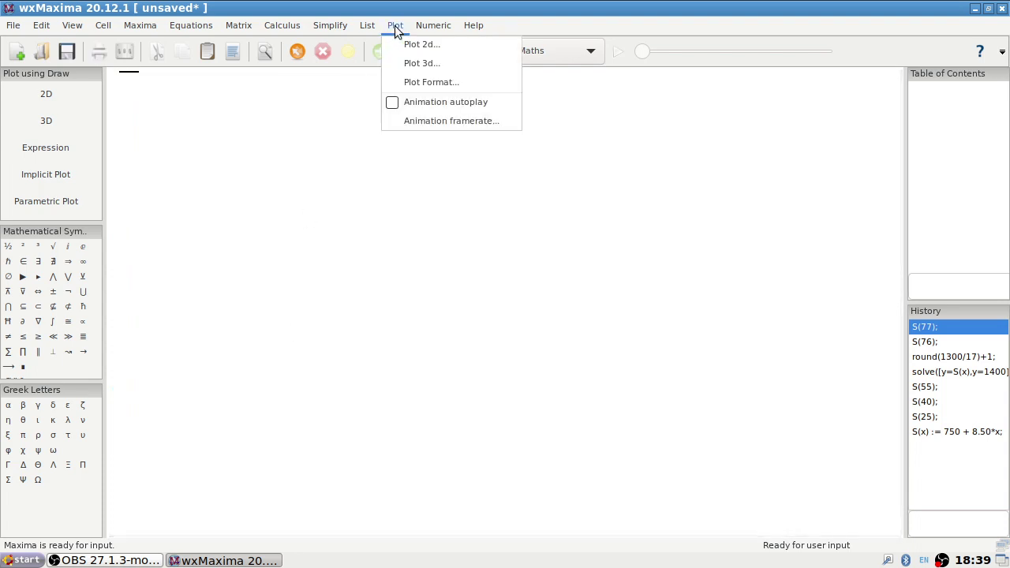
{"action": "left_click", "coordinate": [400, 43]}
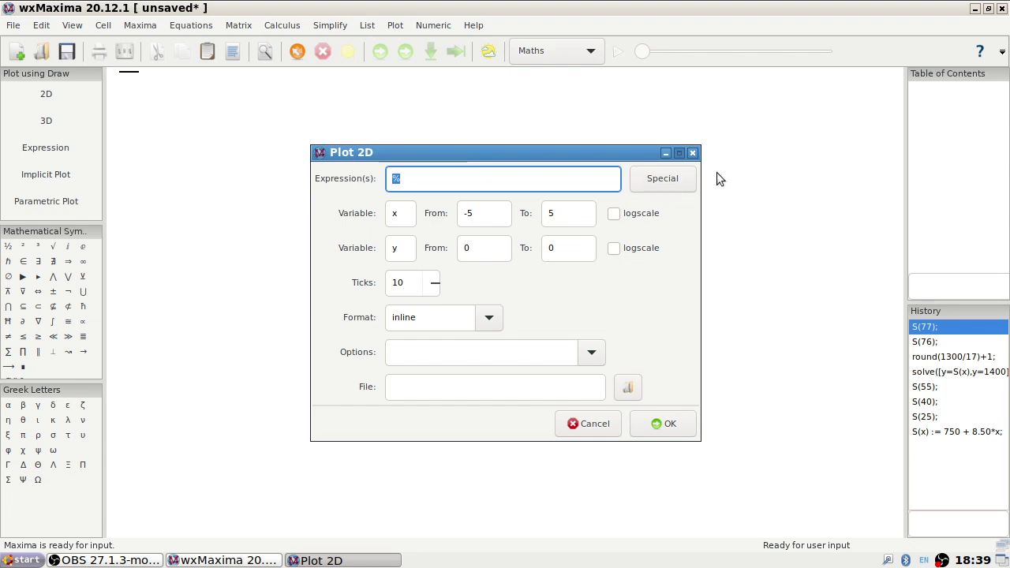
{"action": "left_click", "coordinate": [692, 153]}
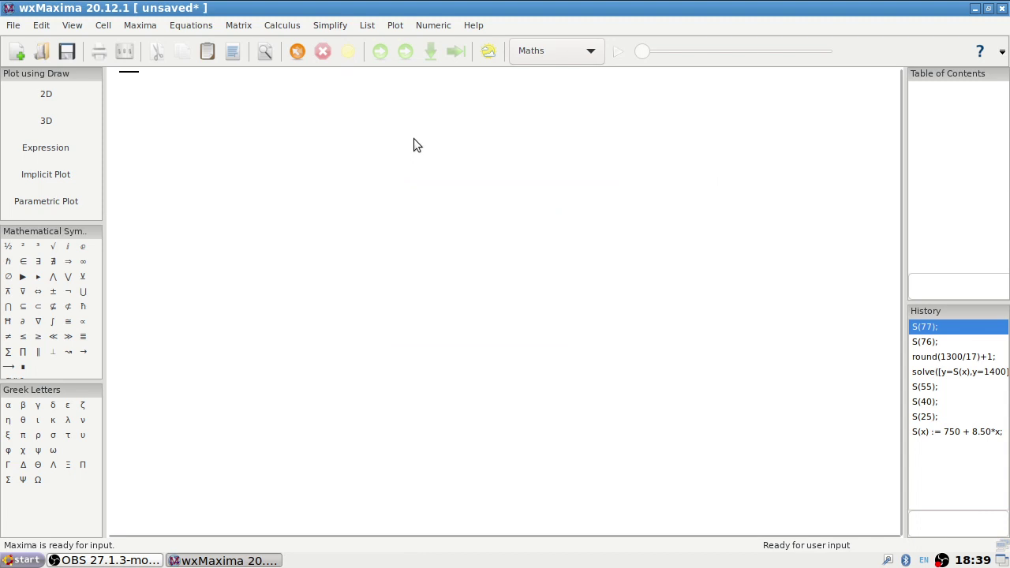
Step: Enter y = sqrt(25-(x-4)^2); and evaluate it to show the square-root form
{"action": "type", "text": "y = "}
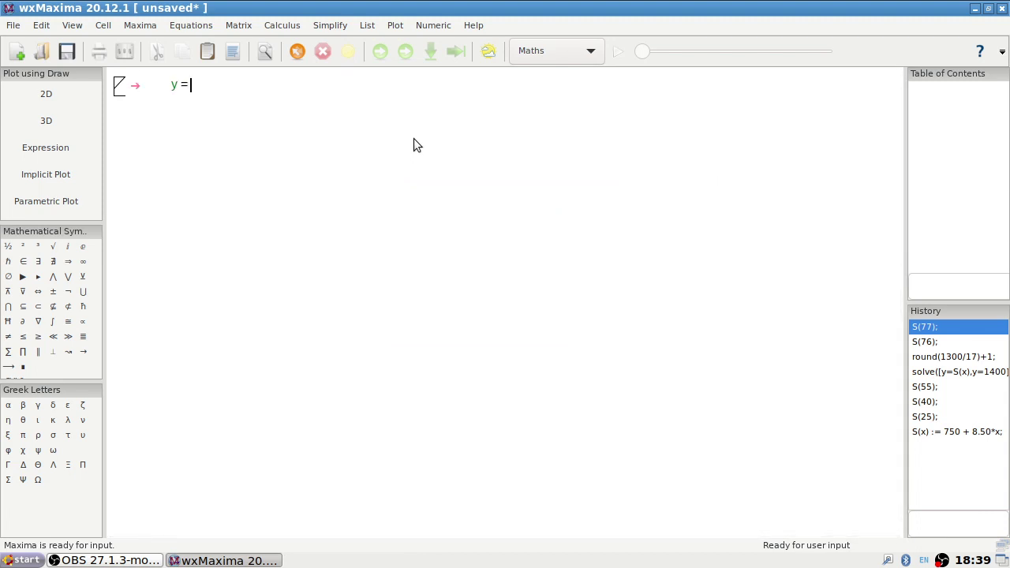
{"action": "type", "text": "sqrt(25-(x-4)^2)"}
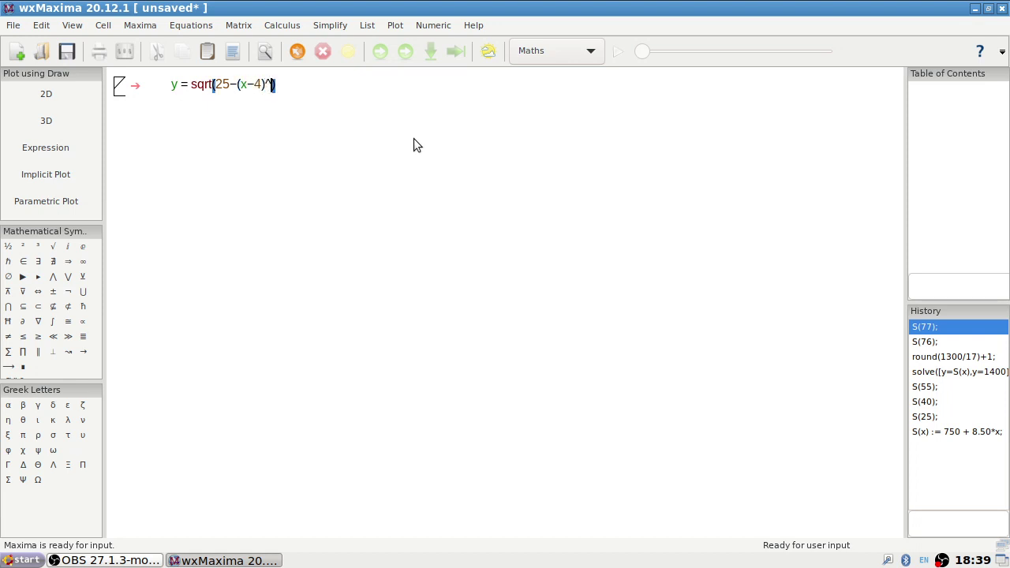
{"action": "type", "text": ";"}
{"action": "key", "text": "Return"}
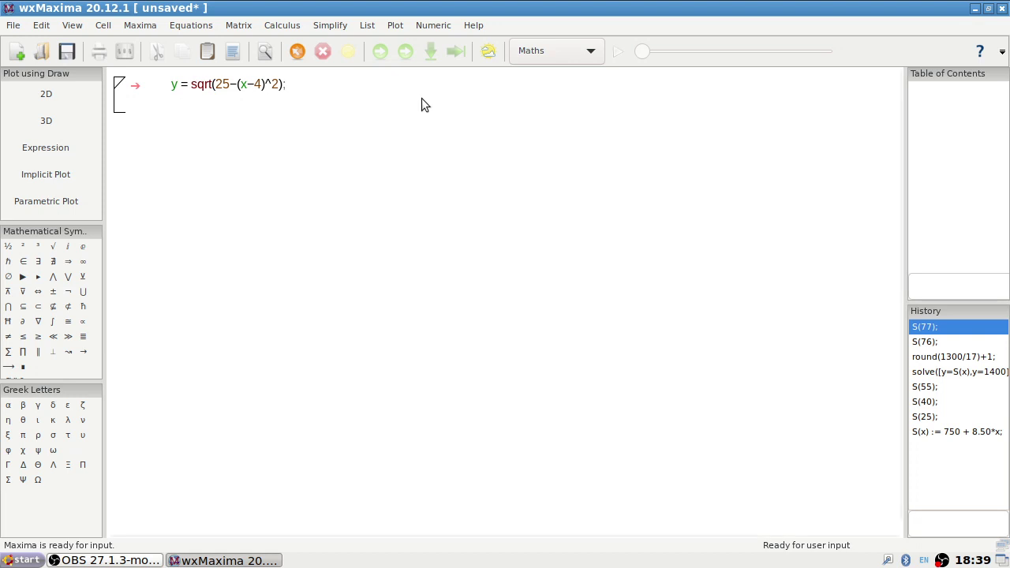
{"action": "left_click", "coordinate": [409, 57]}
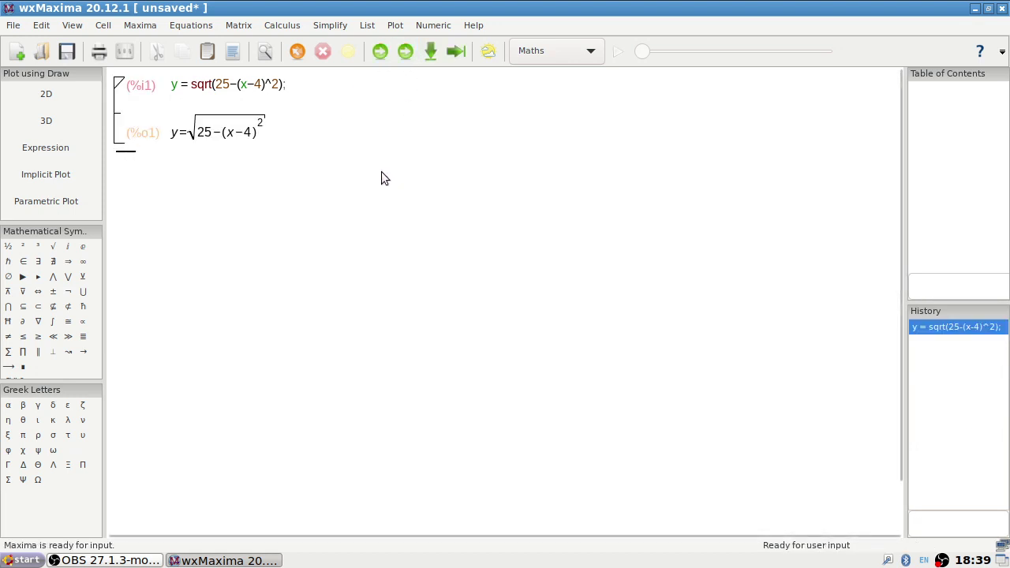
Step: Plot y with Plot 2d for x from -1 to 10, which returns a COERCE-FLOAT-FUN error
{"action": "left_click", "coordinate": [203, 132]}
{"action": "left_click", "coordinate": [222, 87]}
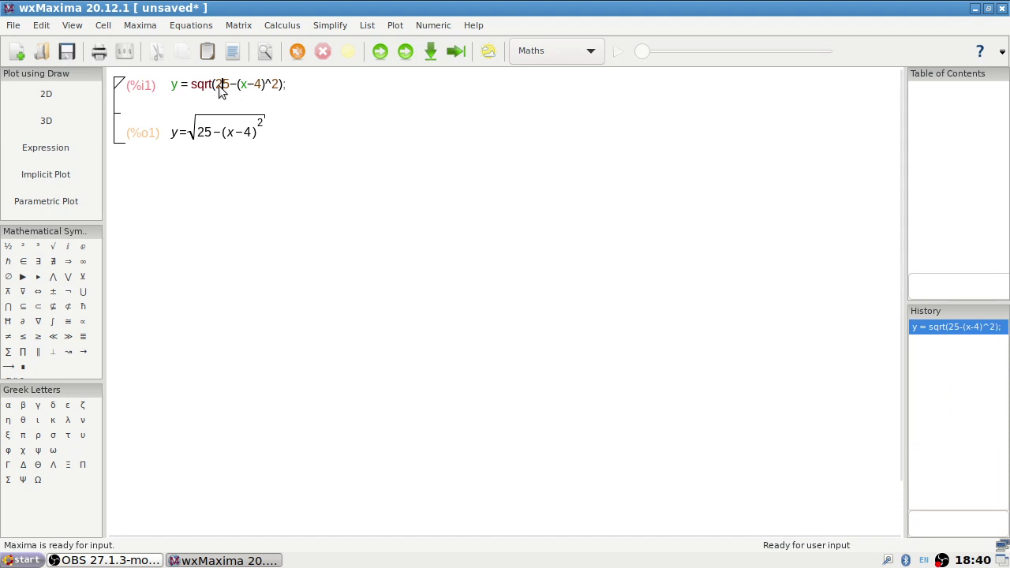
{"action": "left_click", "coordinate": [306, 86]}
{"action": "left_click", "coordinate": [174, 87]}
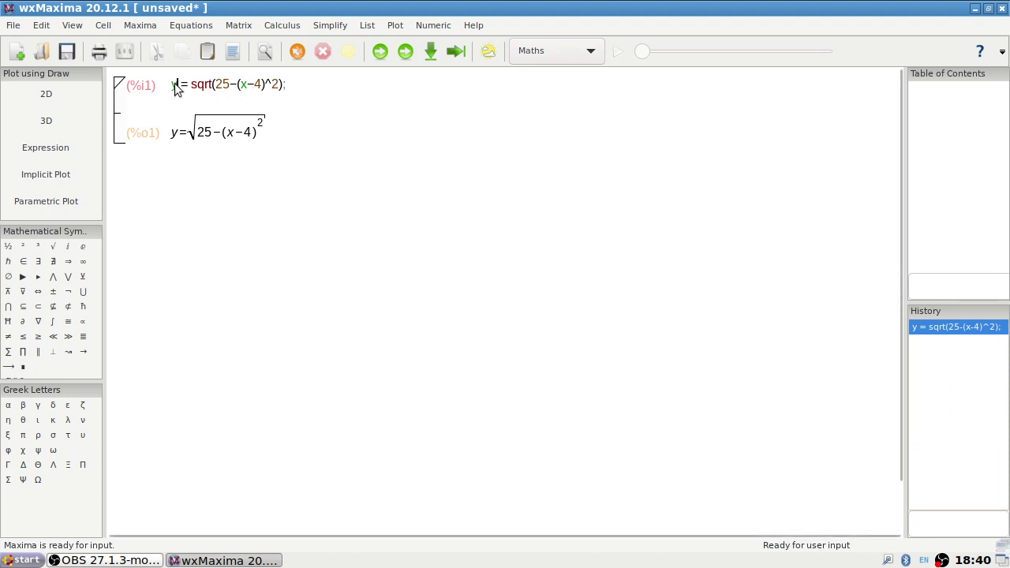
{"action": "left_click", "coordinate": [396, 25]}
{"action": "left_click", "coordinate": [419, 44]}
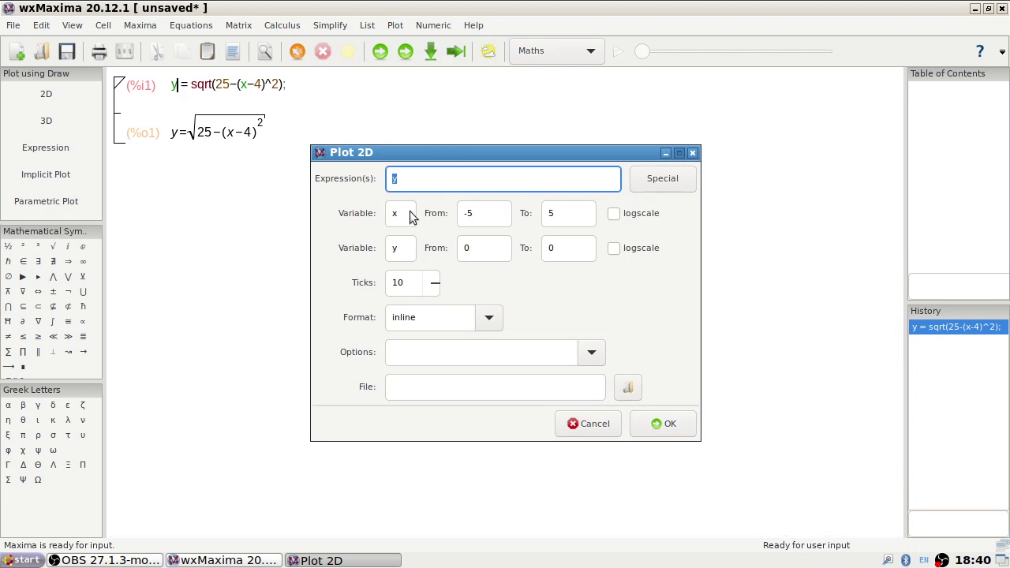
{"action": "double_click", "coordinate": [469, 214]}
{"action": "type", "text": "1"}
{"action": "double_click", "coordinate": [556, 217]}
{"action": "type", "text": "10"}
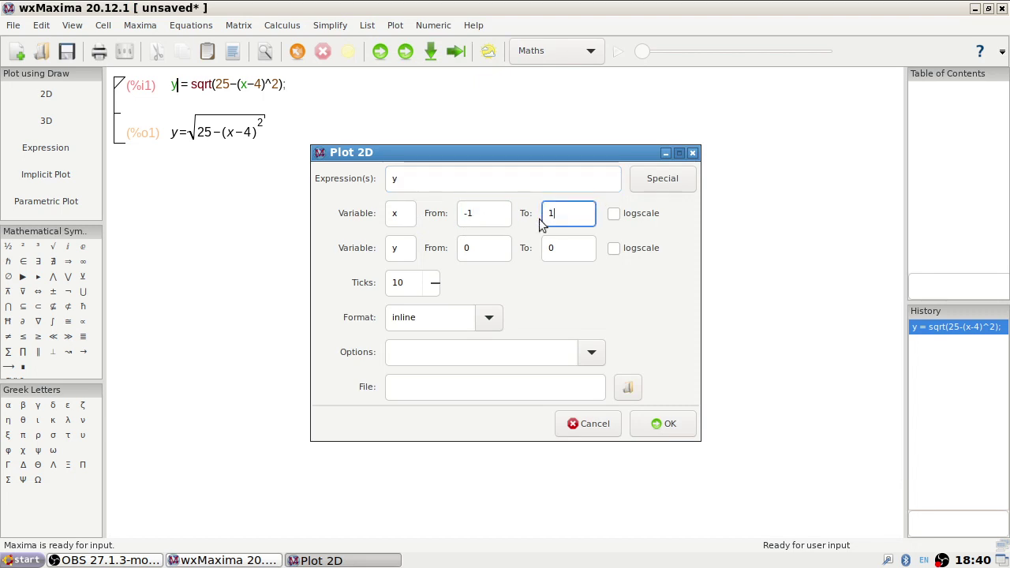
{"action": "left_click", "coordinate": [659, 424]}
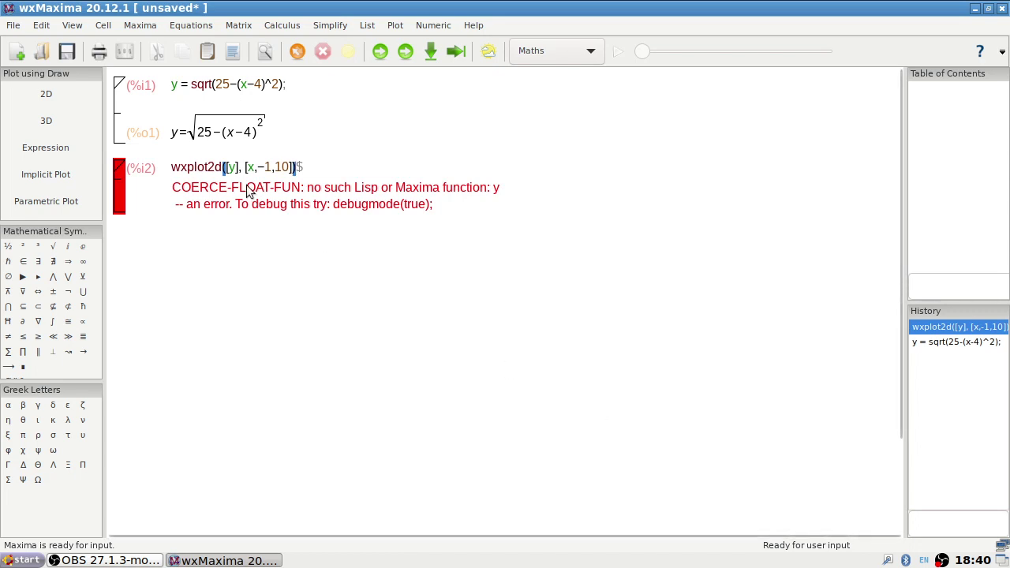
{"action": "double_click", "coordinate": [224, 204]}
Step: Replace y with %i1 in the wxplot2d expression list and re-run the plot
{"action": "left_click", "coordinate": [255, 203]}
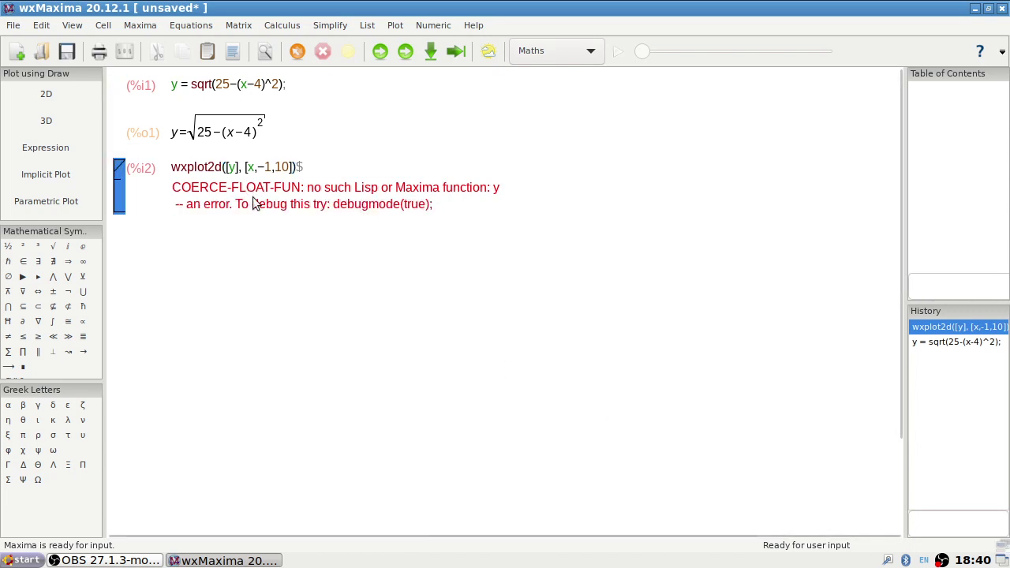
{"action": "left_click", "coordinate": [303, 167]}
{"action": "left_click", "coordinate": [230, 167]}
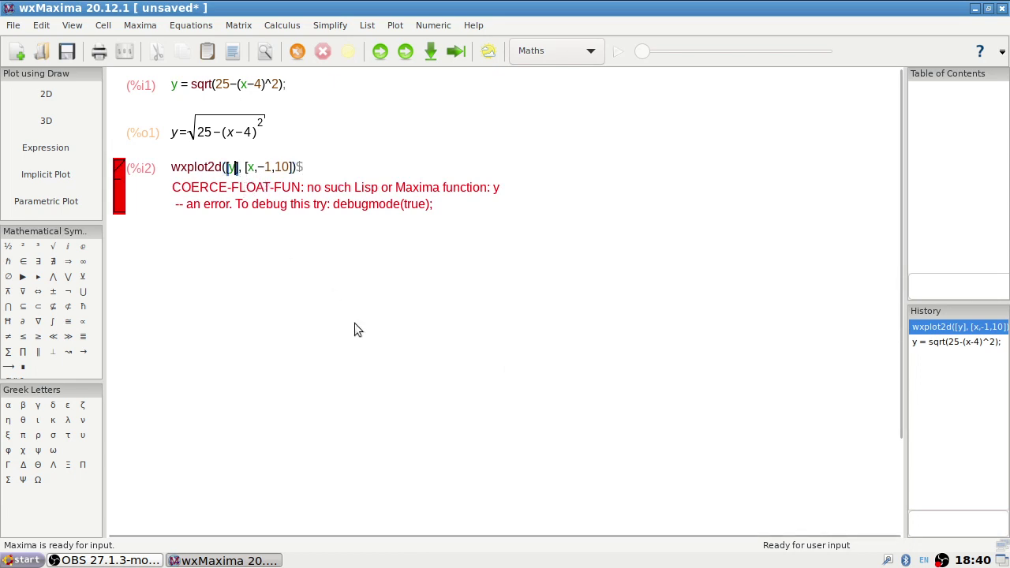
{"action": "key", "text": "BackSpace"}
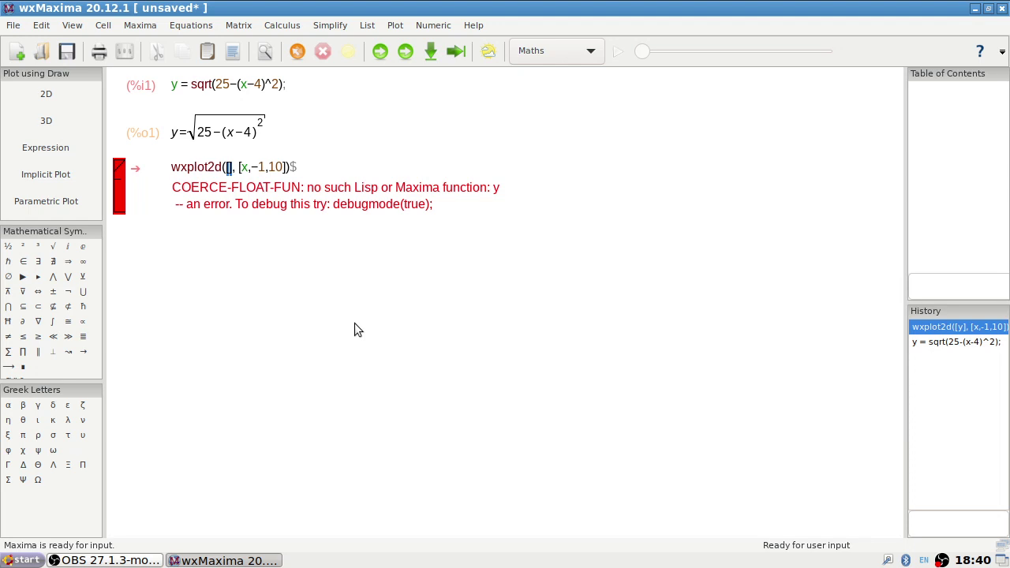
{"action": "type", "text": "%i1"}
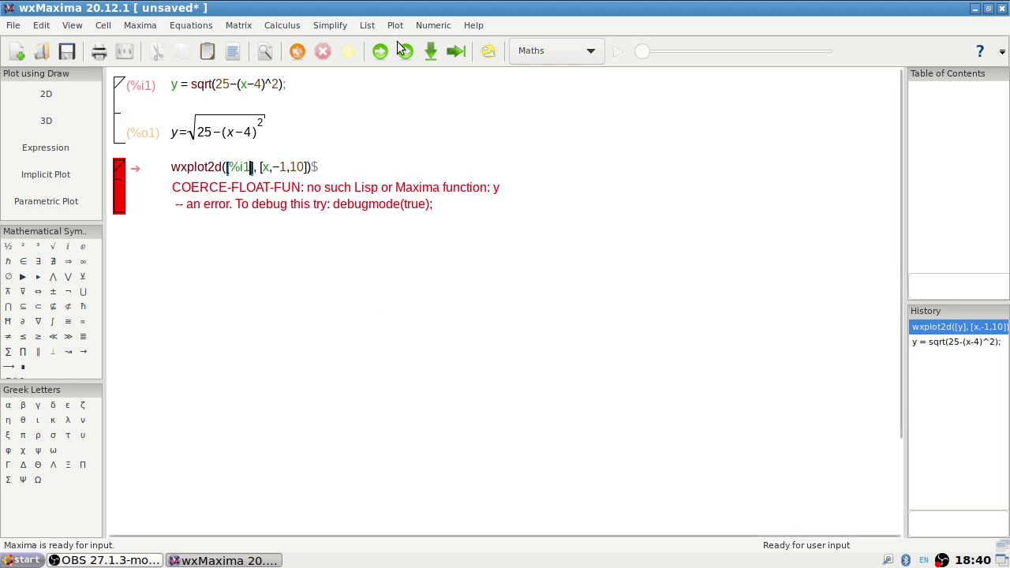
{"action": "left_click", "coordinate": [405, 51]}
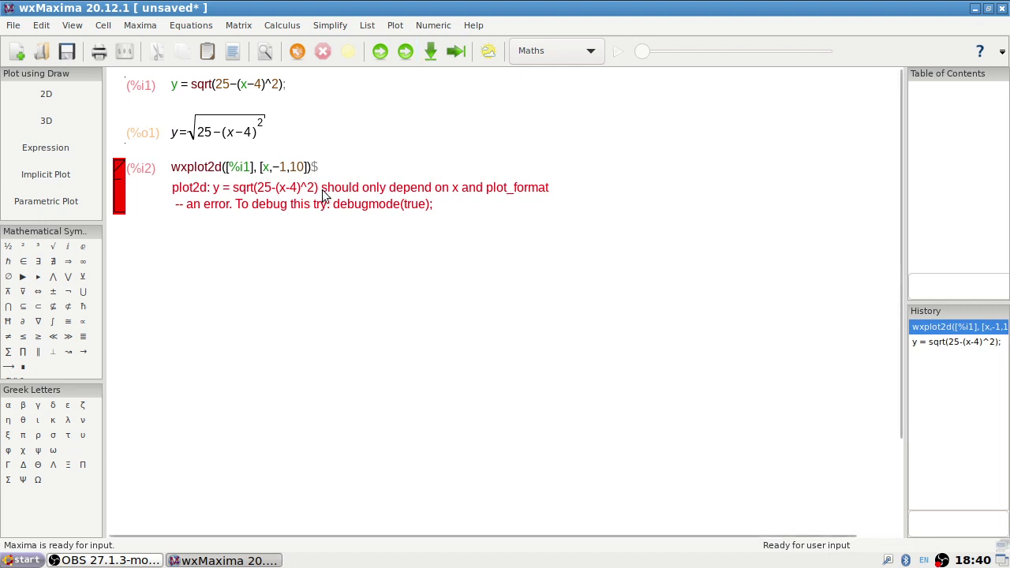
Step: Change %i1 to %o1, re-run the still-failing plot, then delete the wxplot2d line
{"action": "left_click", "coordinate": [241, 167]}
{"action": "key", "text": "BackSpace"}
{"action": "type", "text": "o"}
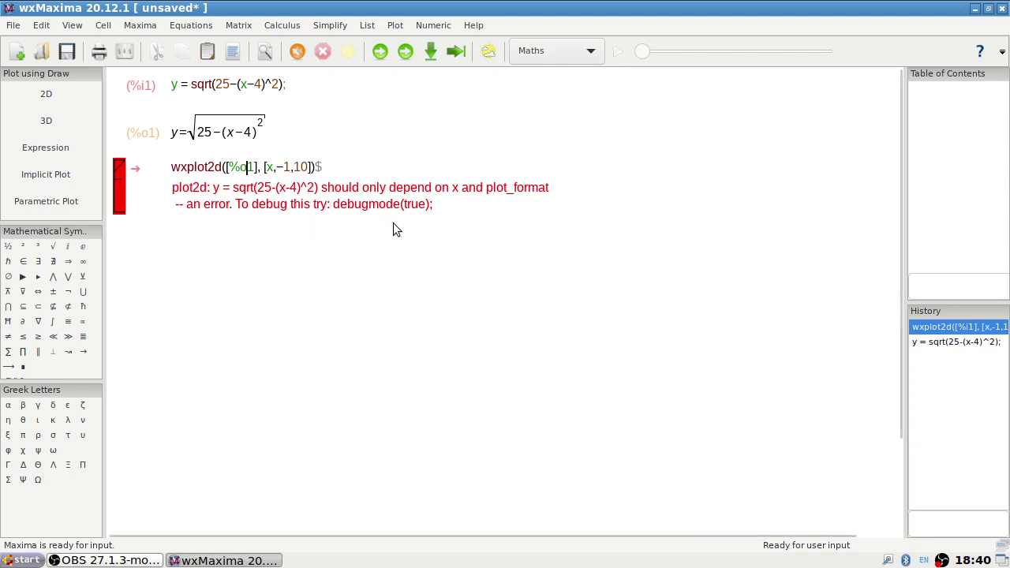
{"action": "left_click", "coordinate": [407, 54]}
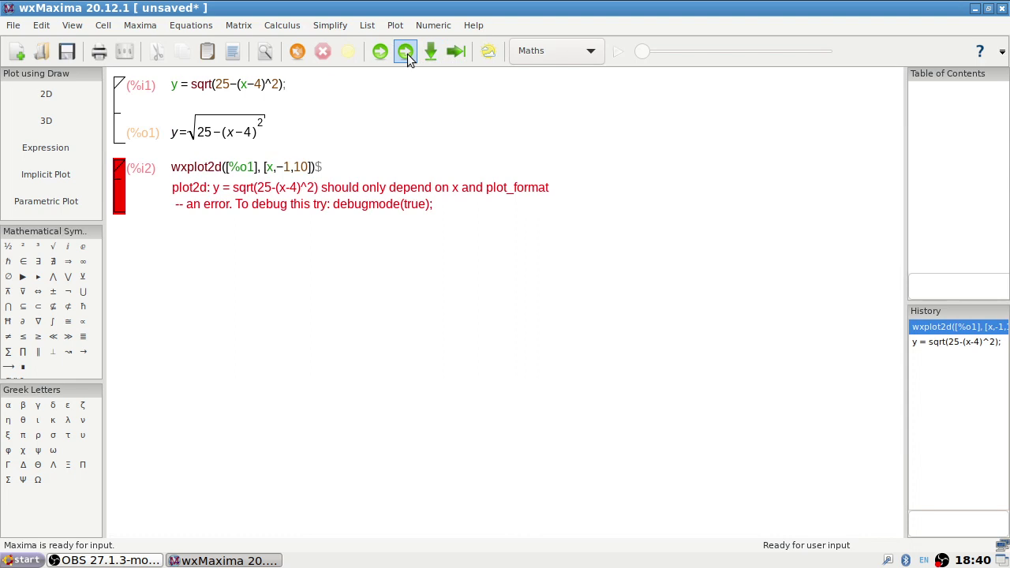
{"action": "left_click", "coordinate": [172, 167]}
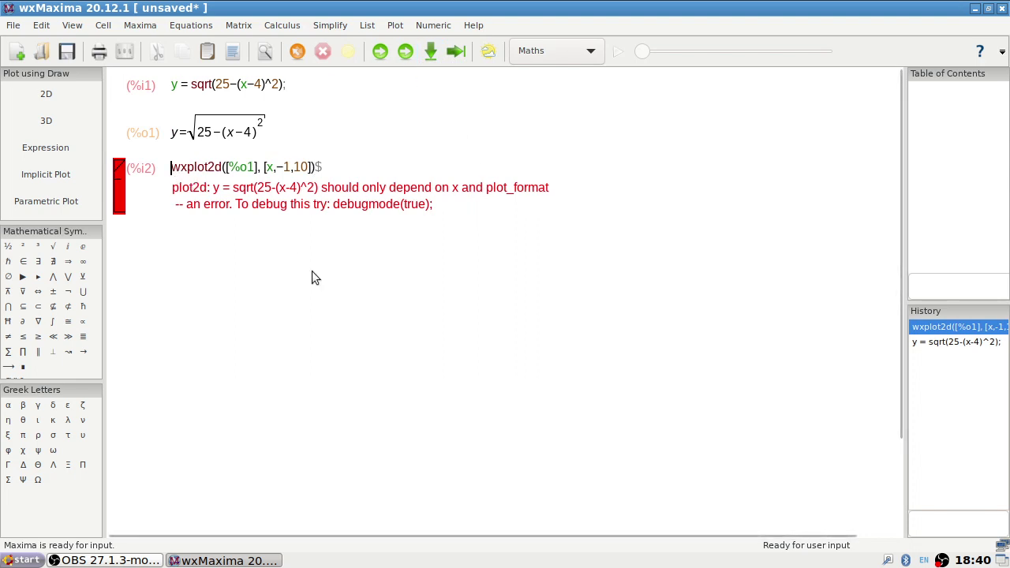
{"action": "key", "text": "Delete"}
{"action": "key", "text": "Delete"}
{"action": "key", "text": "Delete"}
{"action": "key", "text": "Delete"}
{"action": "key", "text": "Delete"}
{"action": "key", "text": "Delete"}
{"action": "key", "text": "Delete"}
{"action": "key", "text": "Delete"}
{"action": "key", "text": "Delete"}
{"action": "key", "text": "Delete"}
{"action": "key", "text": "Delete"}
{"action": "key", "text": "Delete"}
{"action": "key", "text": "Delete"}
{"action": "key", "text": "Delete"}
{"action": "key", "text": "Delete"}
{"action": "key", "text": "Delete"}
{"action": "key", "text": "Delete"}
{"action": "key", "text": "Delete"}
{"action": "key", "text": "Delete"}
{"action": "key", "text": "Delete"}
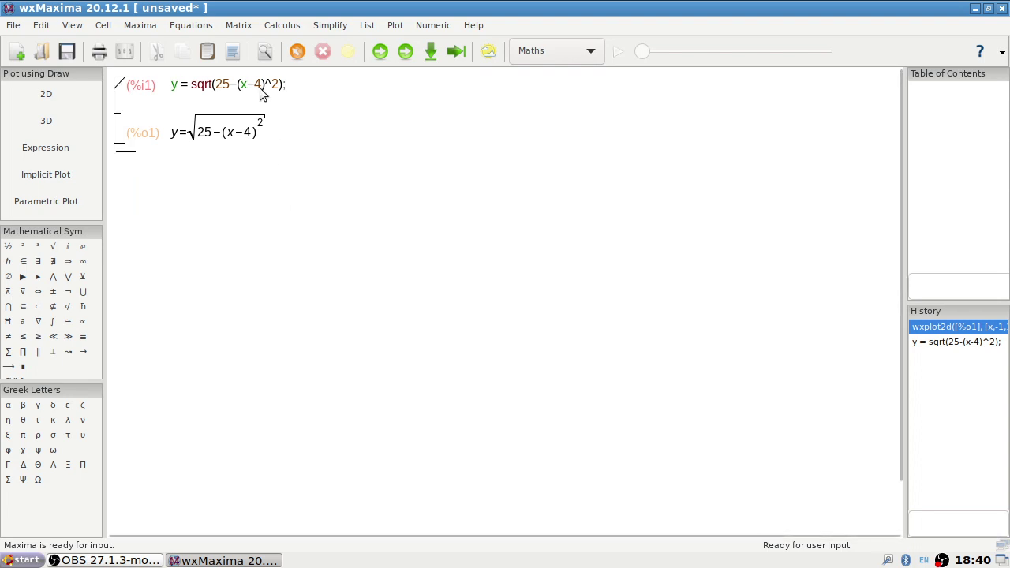
Step: Plot the selected equation with Plot 2d, x ranging from -1 to 10
{"action": "left_click_drag", "start_coordinate": [290, 86], "coordinate": [170, 85]}
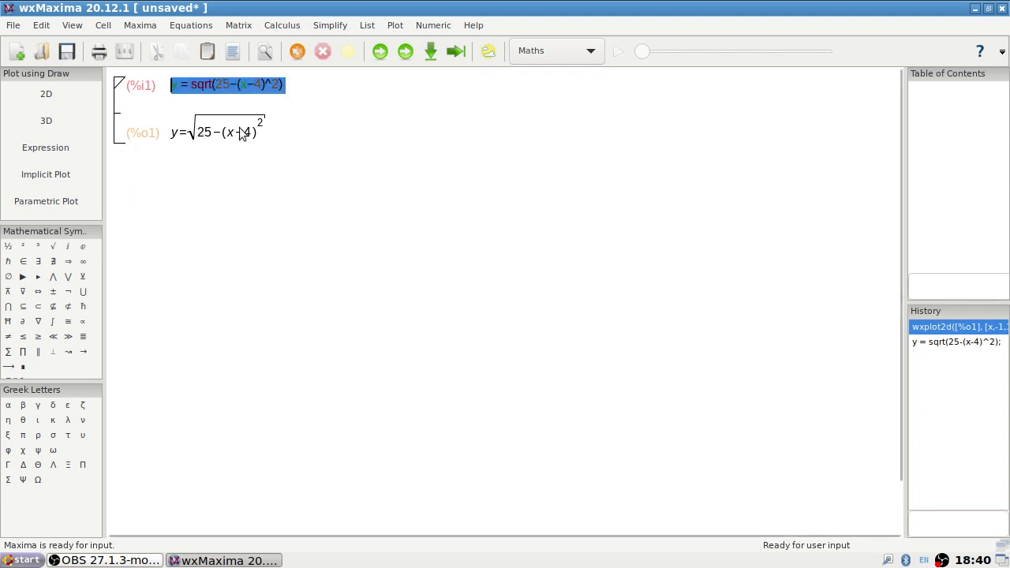
{"action": "left_click", "coordinate": [394, 25]}
{"action": "left_click", "coordinate": [407, 50]}
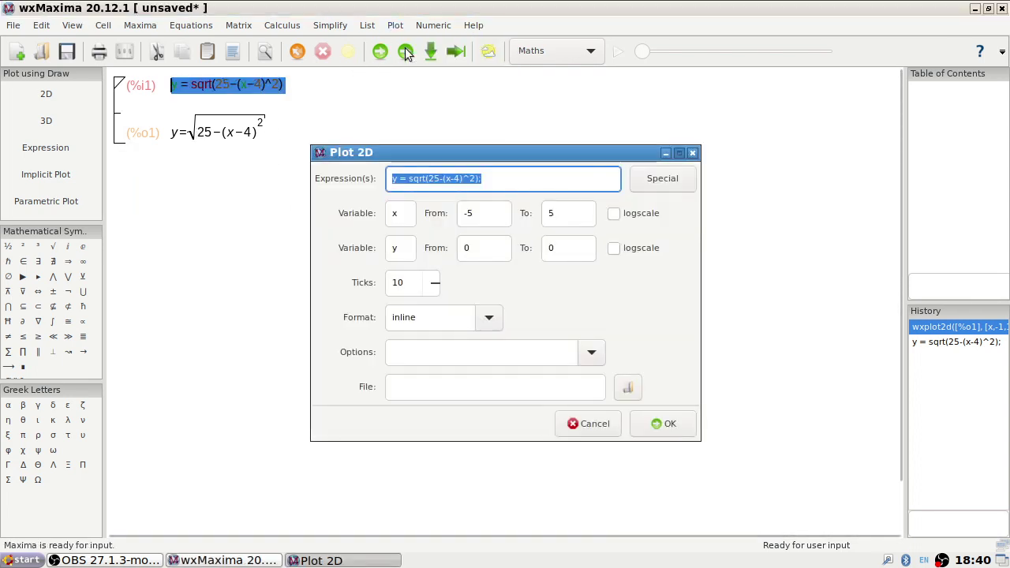
{"action": "double_click", "coordinate": [473, 213]}
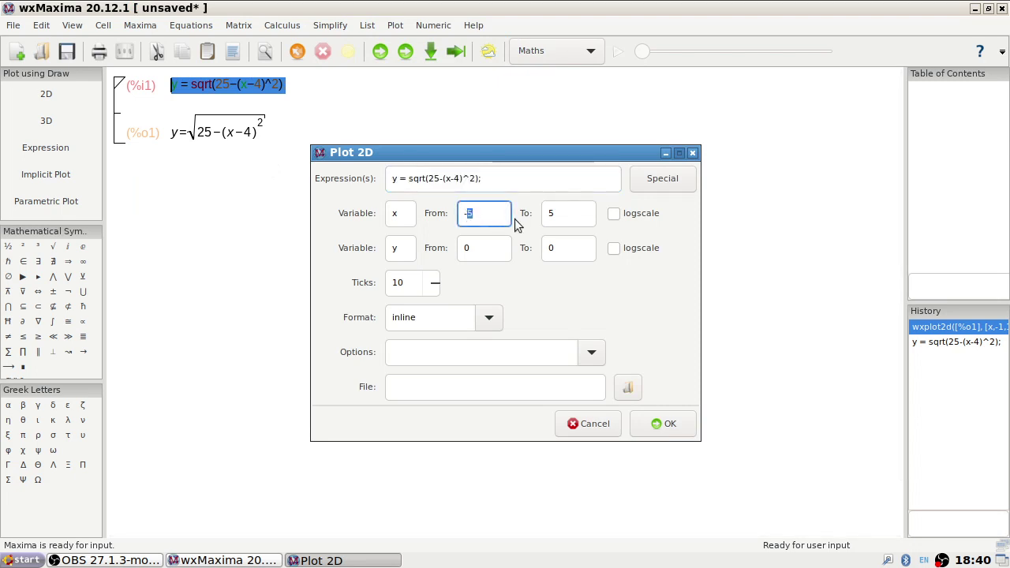
{"action": "type", "text": "1"}
{"action": "left_click", "coordinate": [562, 213]}
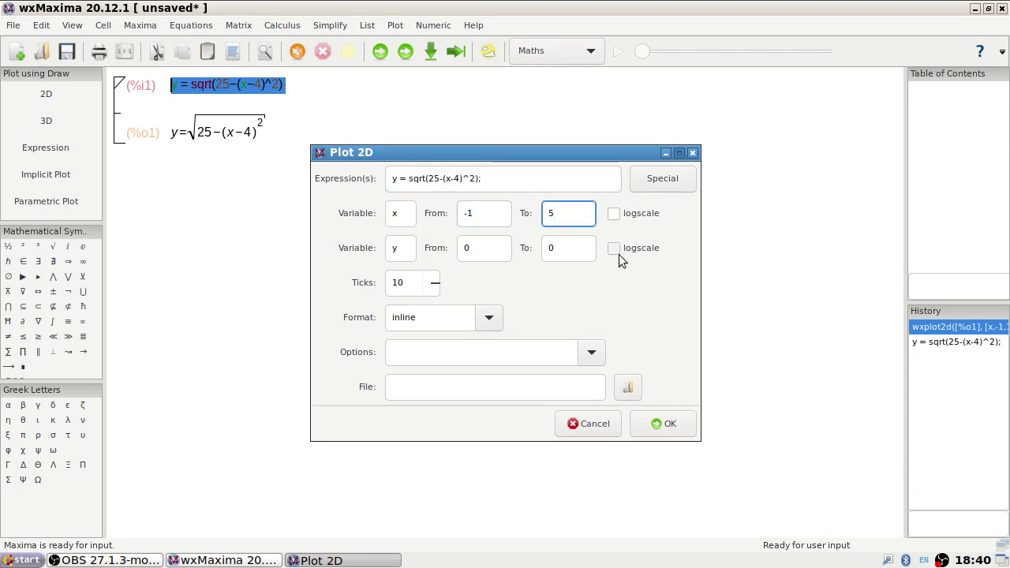
{"action": "key", "text": "BackSpace"}
{"action": "type", "text": "10"}
{"action": "left_click", "coordinate": [662, 424]}
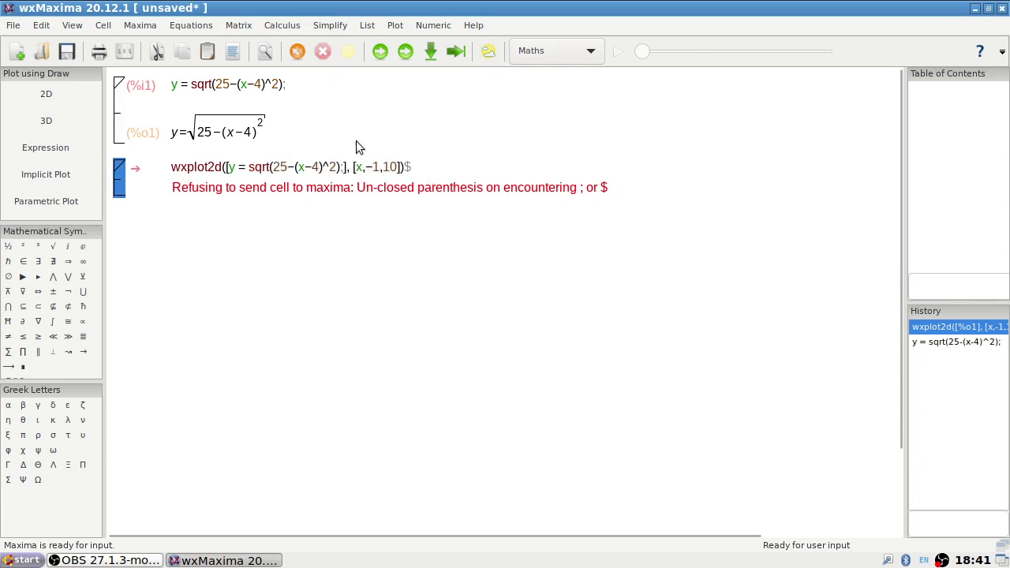
Step: Remove the trailing $ from the wxplot2d command and evaluate all cells
{"action": "left_click", "coordinate": [290, 99]}
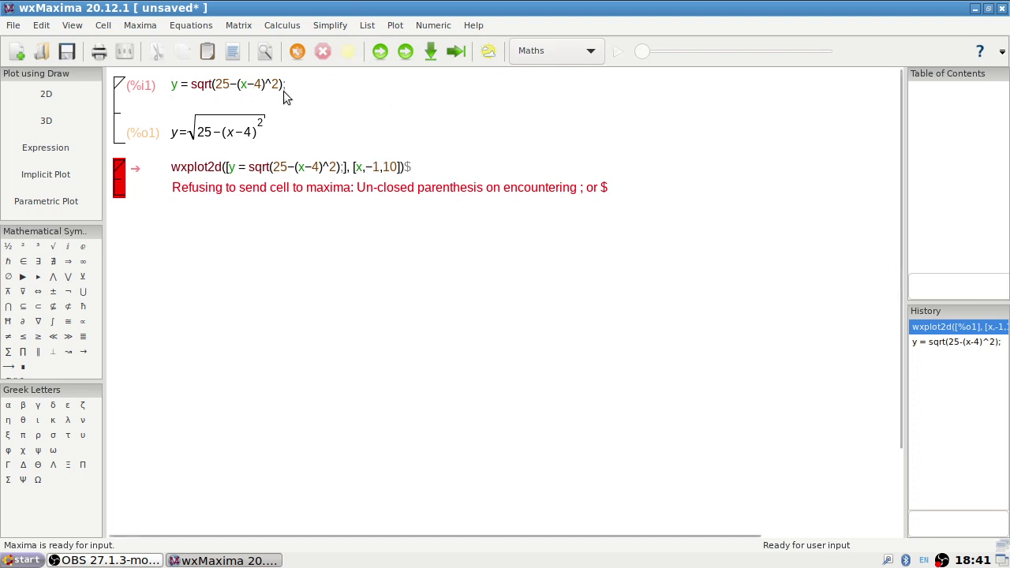
{"action": "left_click_drag", "start_coordinate": [284, 85], "coordinate": [174, 89]}
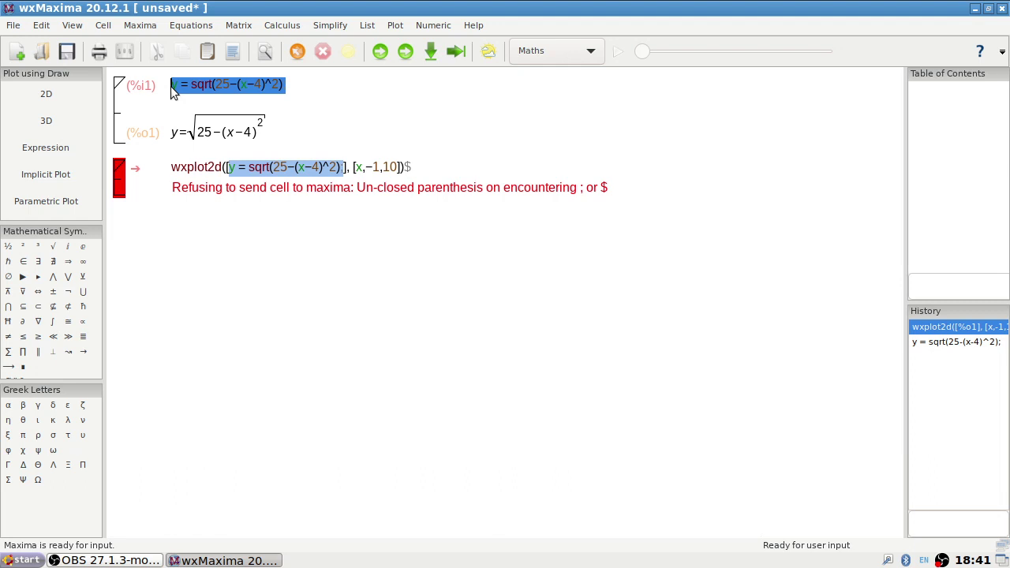
{"action": "left_click", "coordinate": [404, 167]}
{"action": "key", "text": "Delete"}
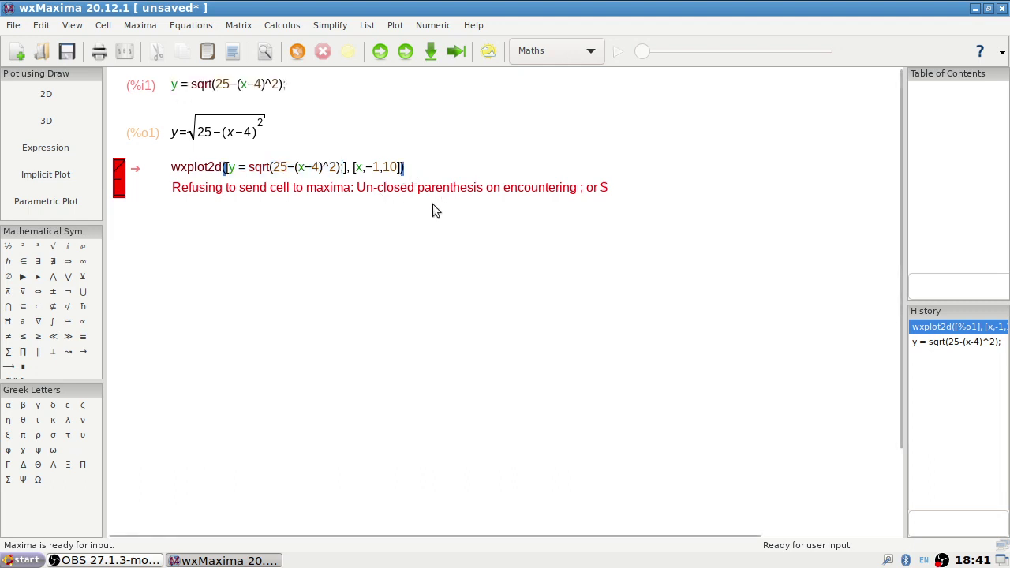
{"action": "left_click", "coordinate": [405, 52]}
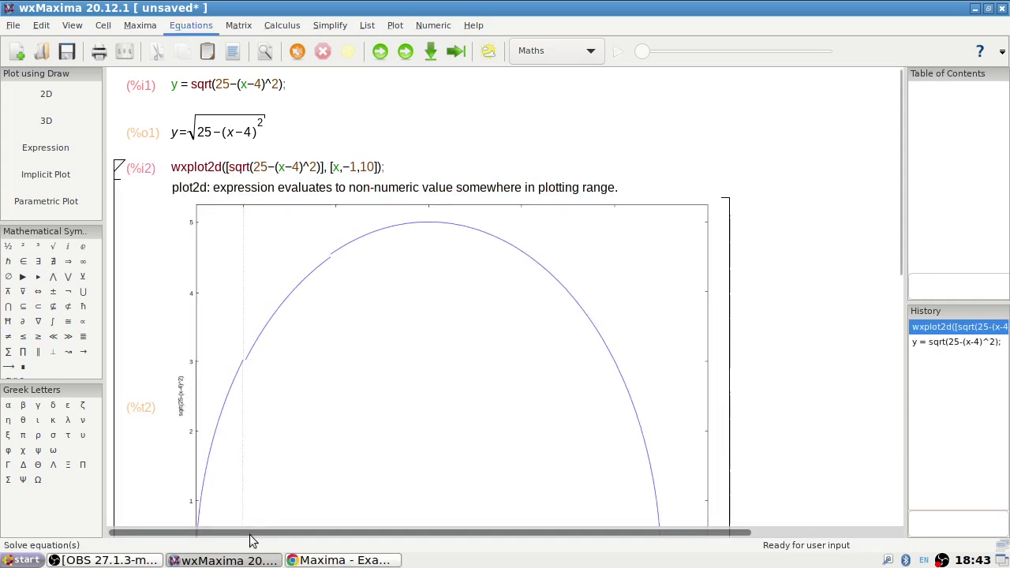
Step: Glance at the Equations menu without choosing anything, then scroll past the arch plot to the new input cell
{"action": "left_click", "coordinate": [191, 26]}
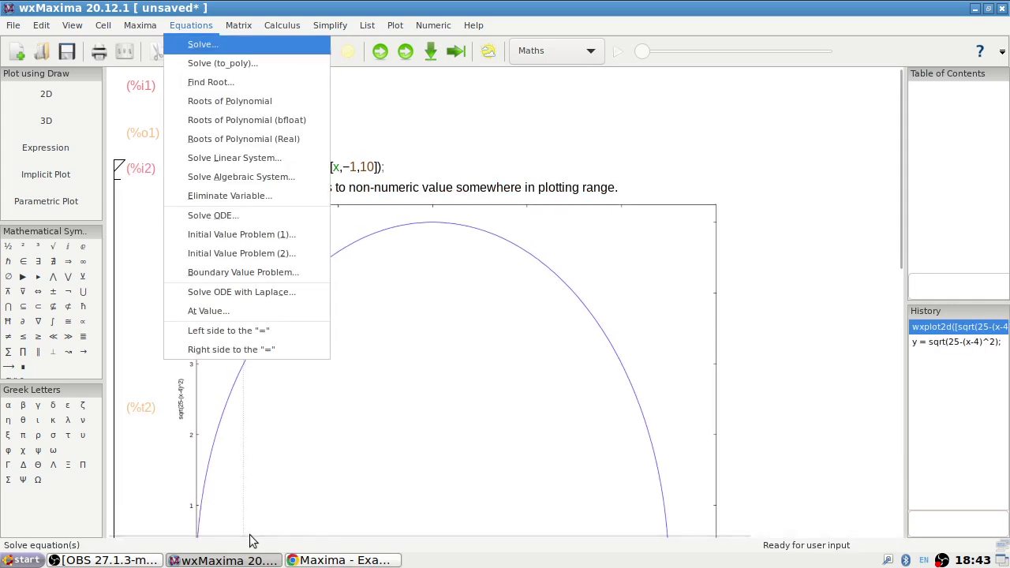
{"action": "left_click", "coordinate": [454, 126]}
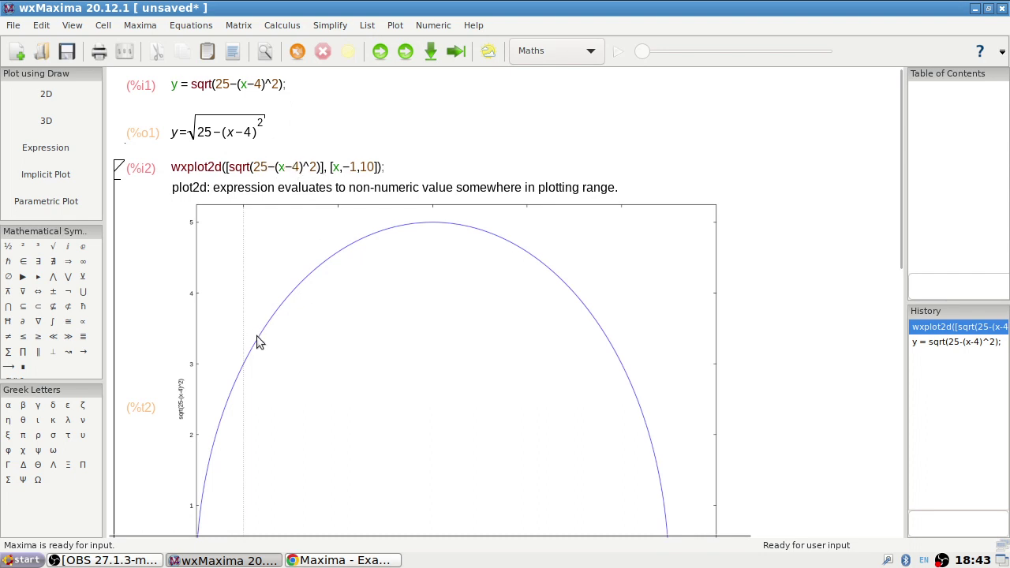
{"action": "scroll", "coordinate": [257, 348], "scroll_direction": "down", "scroll_amount": 3}
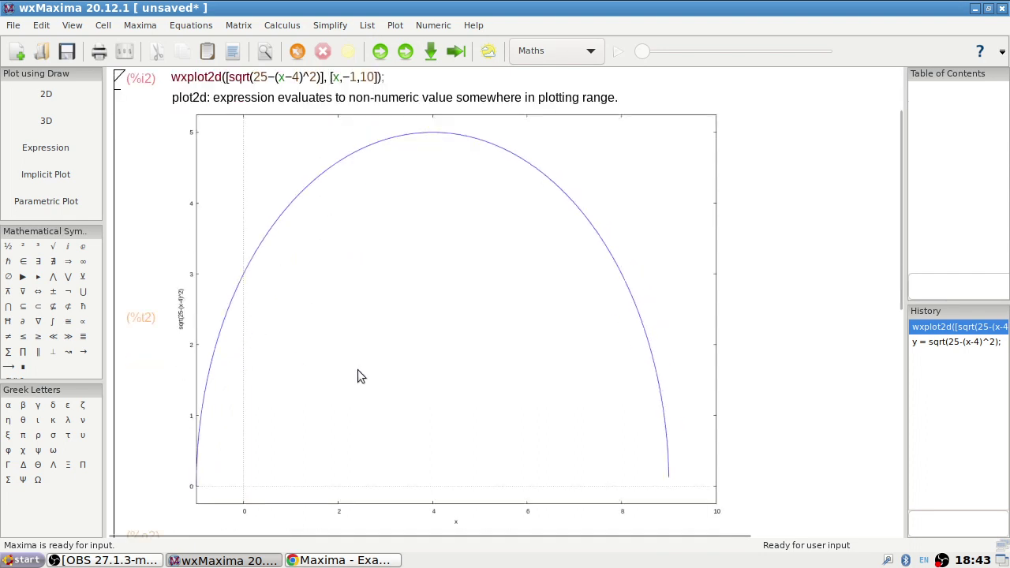
{"action": "scroll", "coordinate": [358, 376], "scroll_direction": "down", "scroll_amount": 2}
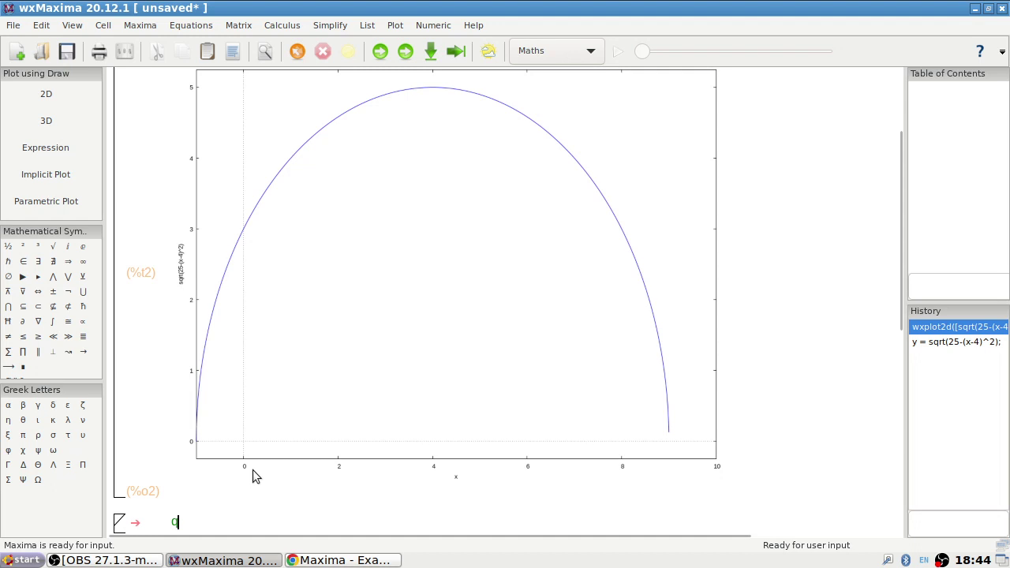
Step: Replace the stray q in the new cell with a solve call on %o1 for [x,y]
{"action": "scroll", "coordinate": [286, 345], "scroll_direction": "up", "scroll_amount": 2}
{"action": "scroll", "coordinate": [287, 352], "scroll_direction": "up", "scroll_amount": 1}
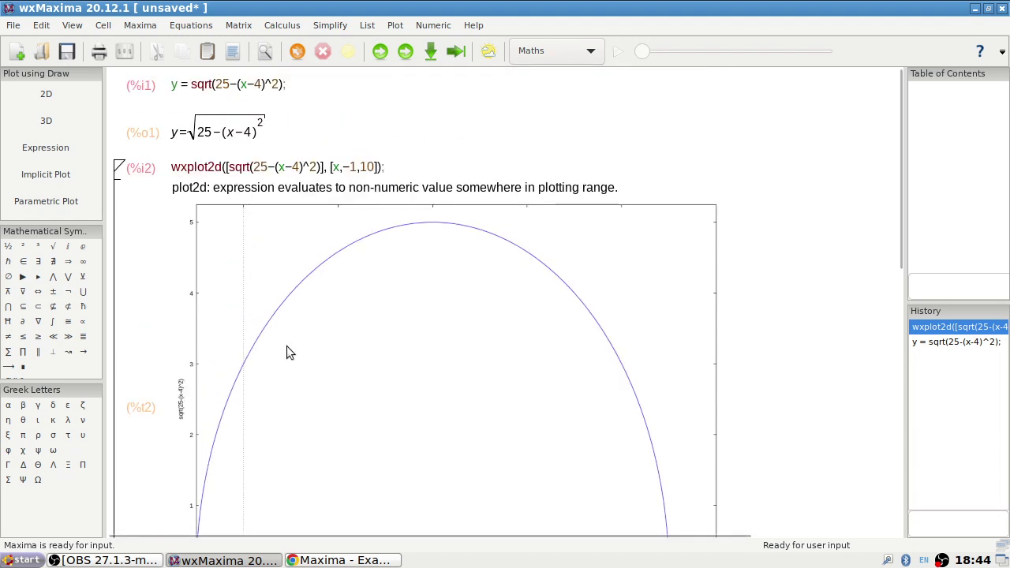
{"action": "scroll", "coordinate": [287, 345], "scroll_direction": "down", "scroll_amount": 11}
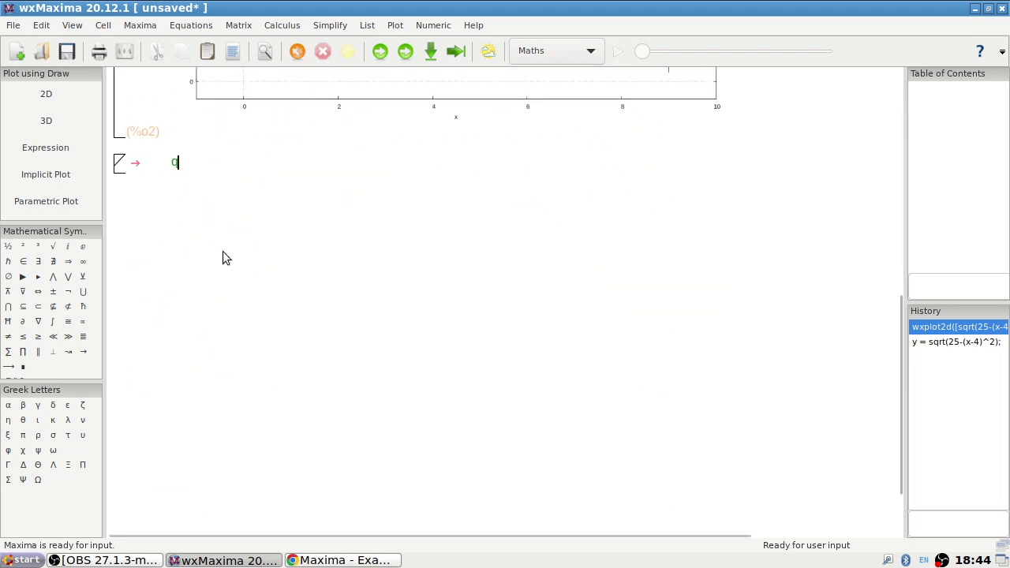
{"action": "scroll", "coordinate": [222, 251], "scroll_direction": "up", "scroll_amount": 2}
{"action": "scroll", "coordinate": [222, 258], "scroll_direction": "up", "scroll_amount": 1}
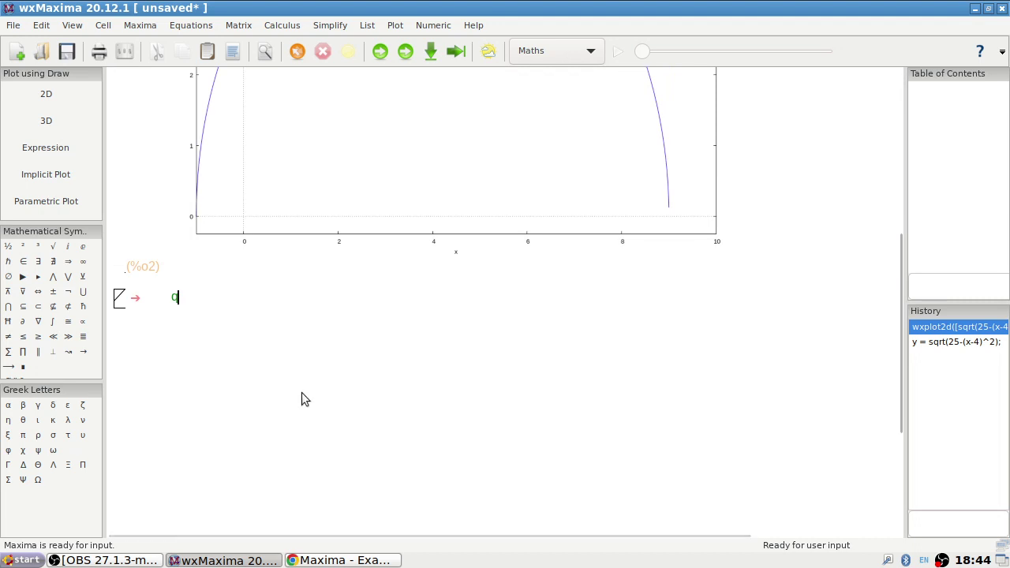
{"action": "key", "text": "BackSpace"}
{"action": "type", "text": "s"}
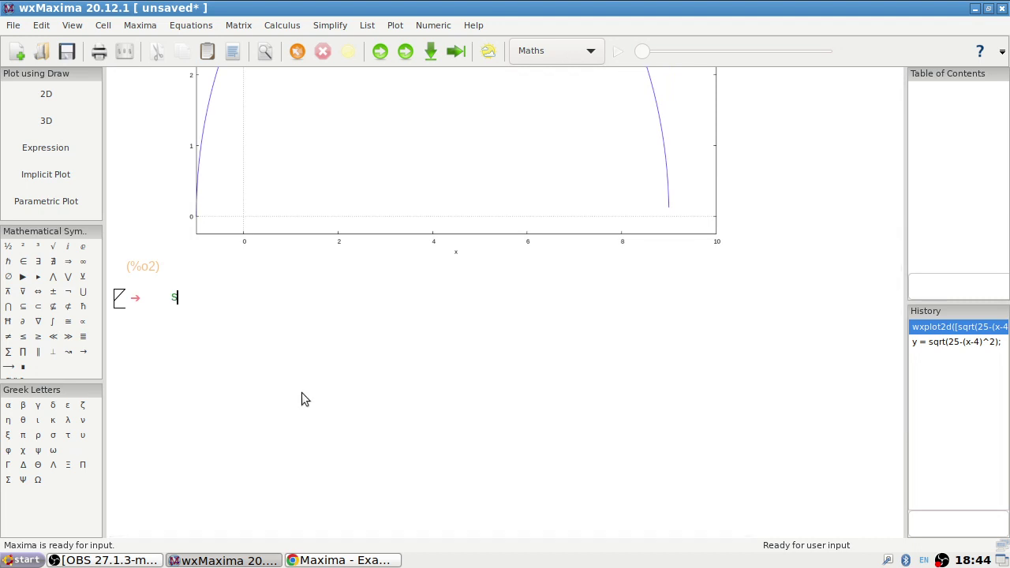
{"action": "type", "text": "olve("}
{"action": "scroll", "coordinate": [301, 392], "scroll_direction": "up", "scroll_amount": 8}
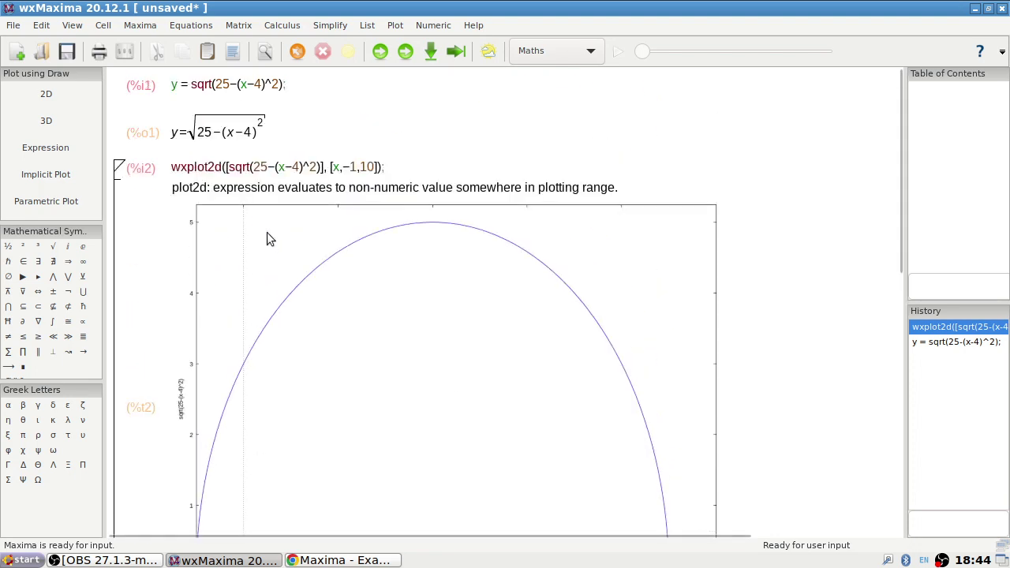
{"action": "scroll", "coordinate": [217, 237], "scroll_direction": "down", "scroll_amount": 8}
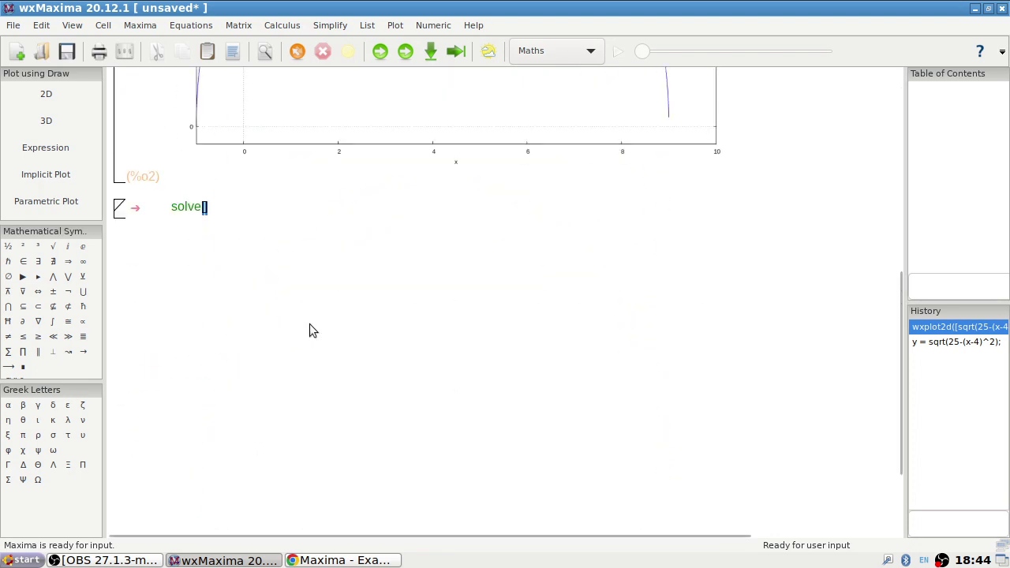
{"action": "type", "text": ")"}
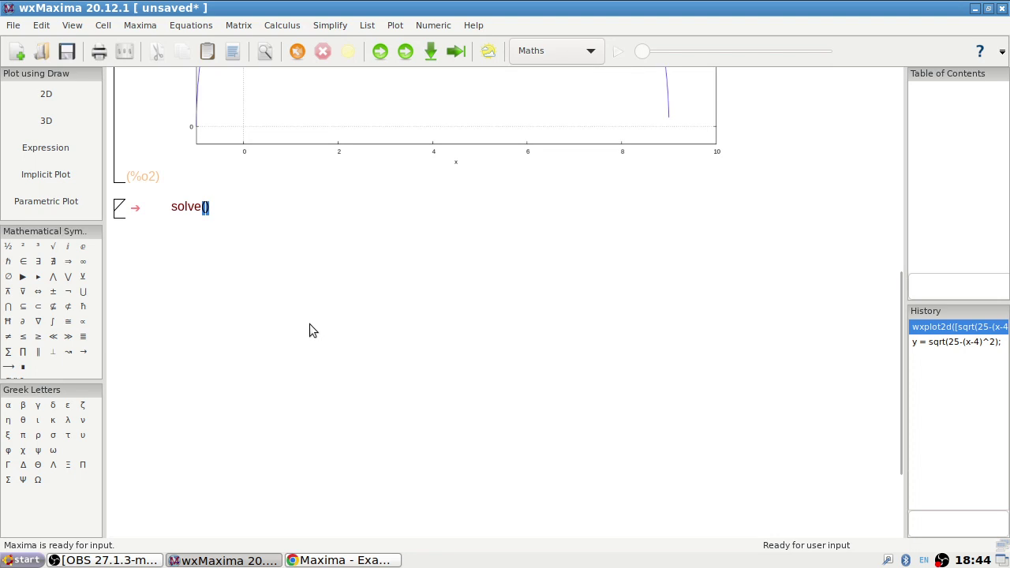
{"action": "type", "text": "%o"}
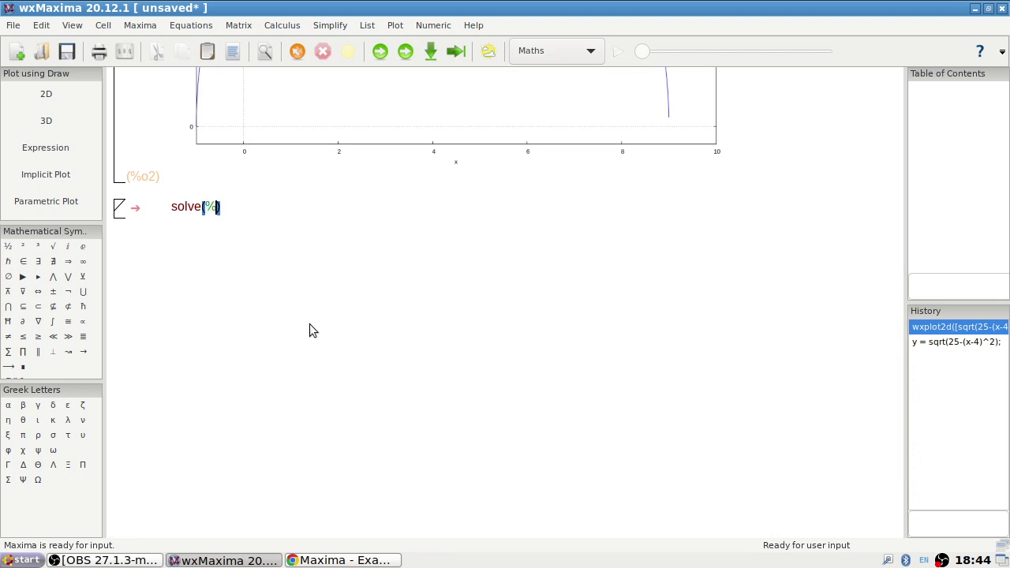
{"action": "type", "text": "1,[x,y"}
Step: Make it solve([%o1,x=0],[x,y]) and evaluate, giving the y-intercept [[x=0,y=3]]
{"action": "key", "text": "Left"}
{"action": "key", "text": "Left"}
{"action": "key", "text": "Left"}
{"action": "key", "text": "Left"}
{"action": "key", "text": "Left"}
{"action": "key", "text": "Left"}
{"action": "key", "text": "Left"}
{"action": "key", "text": "Left"}
{"action": "type", "text": "9"}
{"action": "key", "text": "Right"}
{"action": "key", "text": "Left"}
{"action": "key", "text": "Left"}
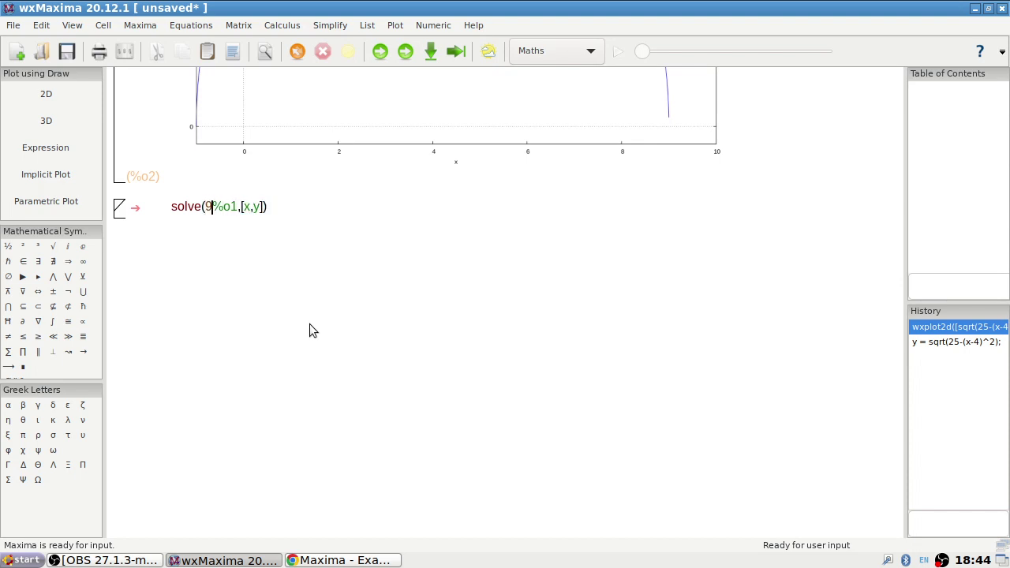
{"action": "key", "text": "Delete"}
{"action": "type", "text": "["}
{"action": "key", "text": "Right"}
{"action": "key", "text": "Right"}
{"action": "key", "text": "Right"}
{"action": "key", "text": "Right"}
{"action": "type", "text": "]"}
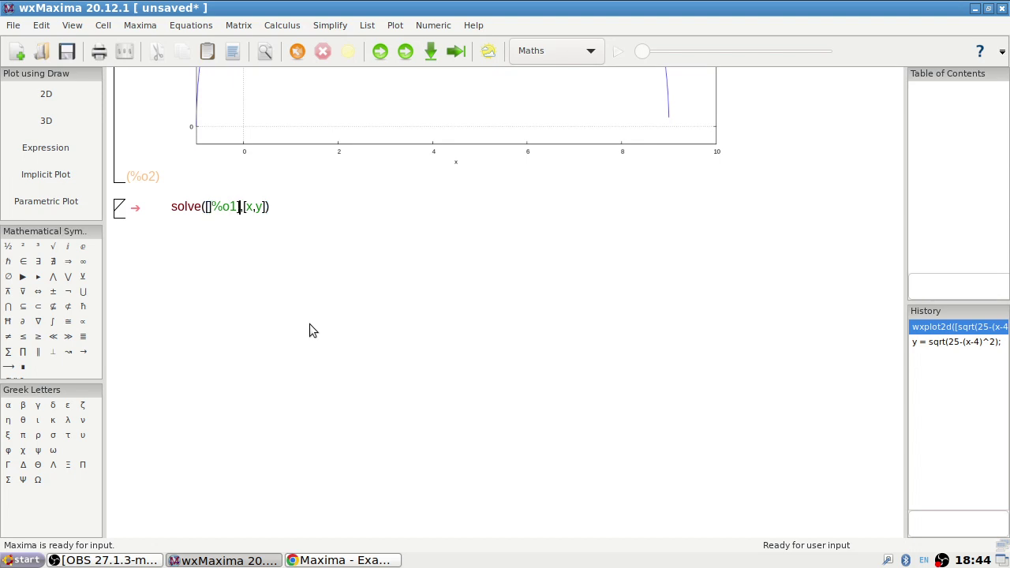
{"action": "type", "text": ",x=0"}
{"action": "key", "text": "Left"}
{"action": "key", "text": "Left"}
{"action": "key", "text": "Left"}
{"action": "key", "text": "Left"}
{"action": "key", "text": "Left"}
{"action": "key", "text": "Left"}
{"action": "key", "text": "Left"}
{"action": "key", "text": "BackSpace"}
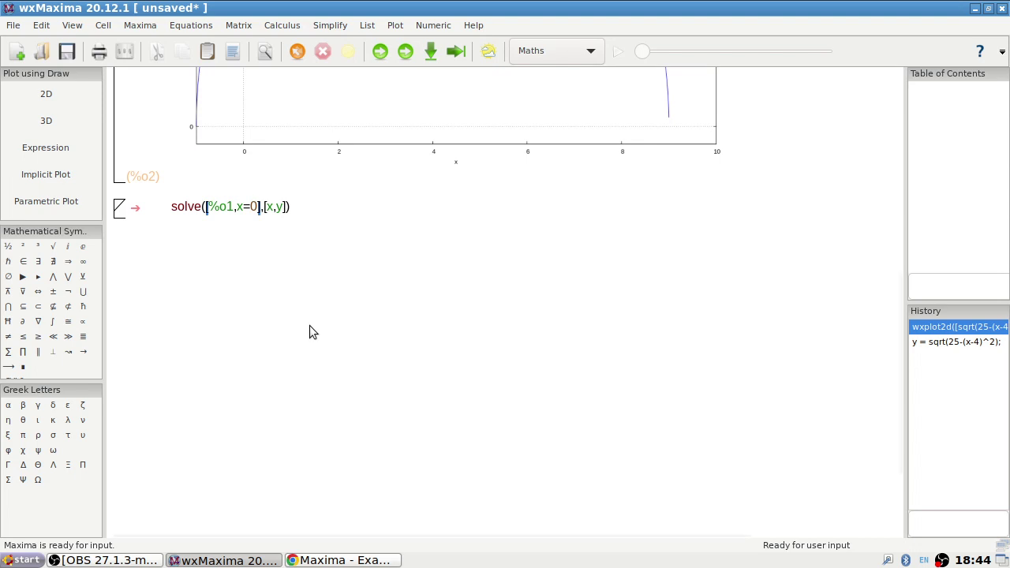
{"action": "left_click", "coordinate": [405, 53]}
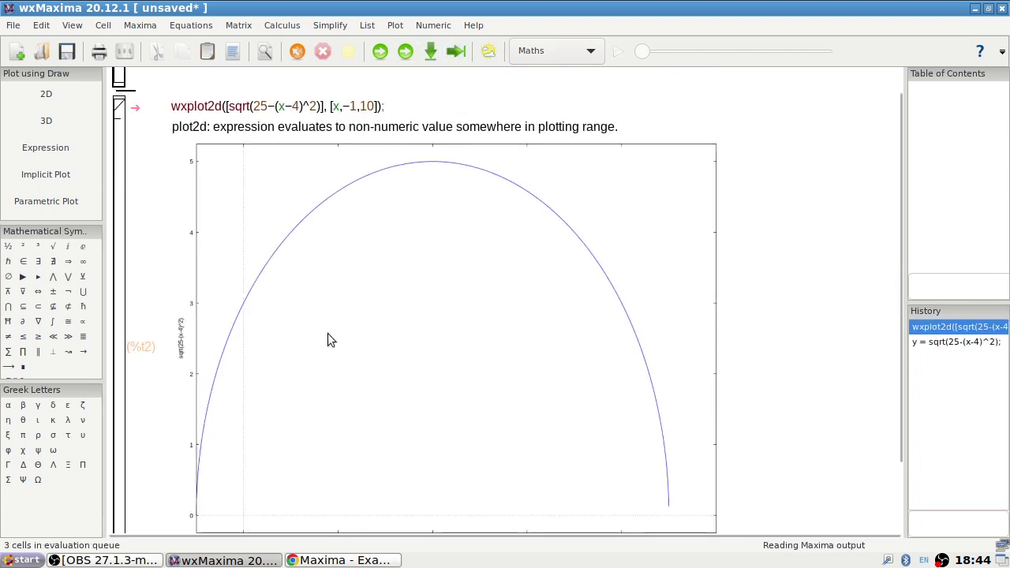
{"action": "scroll", "coordinate": [225, 134], "scroll_direction": "up", "scroll_amount": 3}
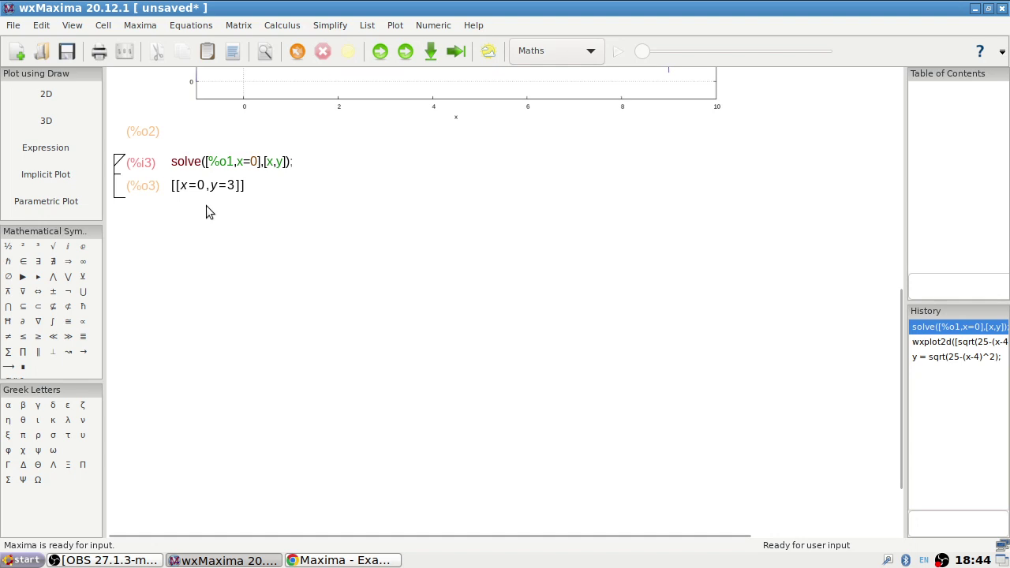
{"action": "scroll", "coordinate": [209, 210], "scroll_direction": "up", "scroll_amount": 7}
{"action": "scroll", "coordinate": [208, 209], "scroll_direction": "up", "scroll_amount": 8}
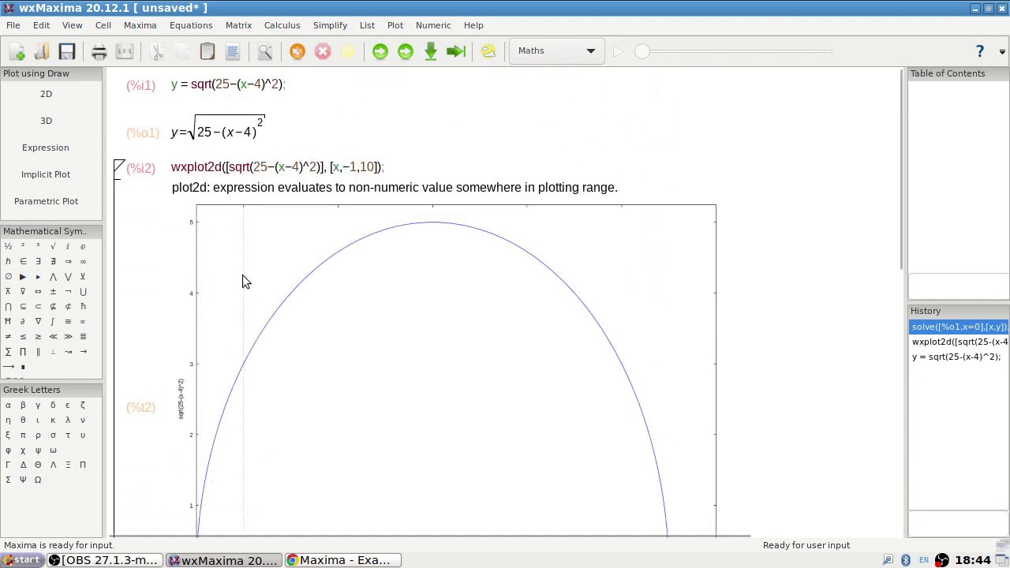
{"action": "scroll", "coordinate": [252, 410], "scroll_direction": "down", "scroll_amount": 10}
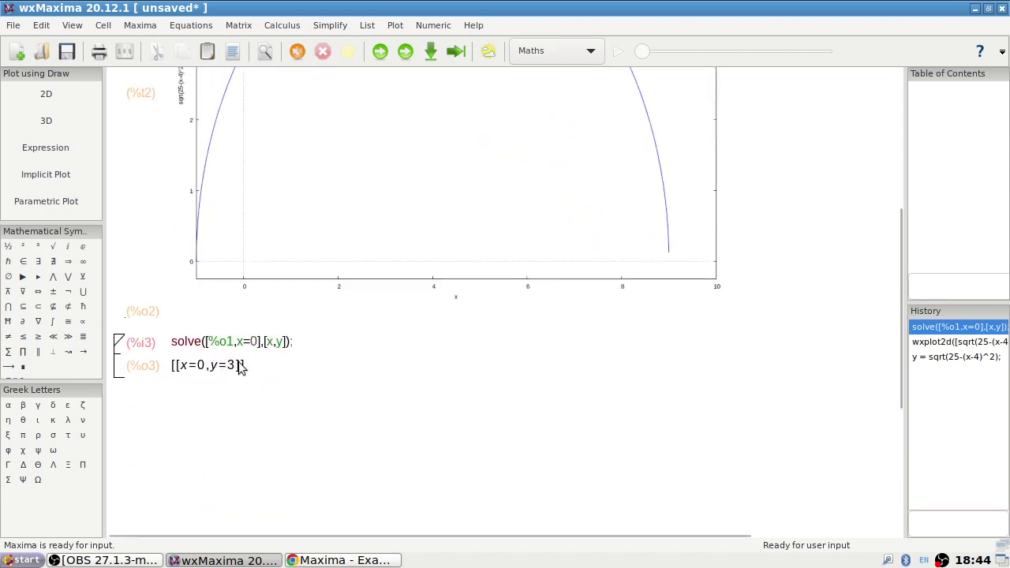
Step: Duplicate the solve line below itself with x=0 changed to y=0, then restart and evaluate
{"action": "left_click_drag", "start_coordinate": [301, 345], "coordinate": [168, 345]}
{"action": "key", "text": "ctrl+c"}
{"action": "left_click", "coordinate": [332, 344]}
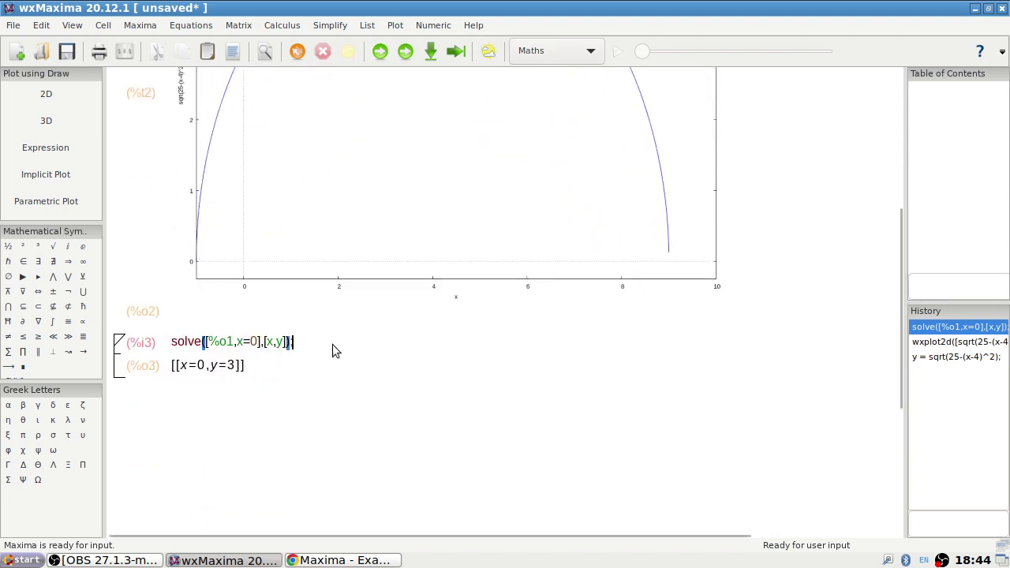
{"action": "key", "text": "Return"}
{"action": "key", "text": "ctrl+v"}
{"action": "key", "text": "Left"}
{"action": "key", "text": "Left"}
{"action": "key", "text": "Left"}
{"action": "key", "text": "Left"}
{"action": "key", "text": "Left"}
{"action": "key", "text": "Left"}
{"action": "key", "text": "Left"}
{"action": "key", "text": "Left"}
{"action": "key", "text": "Left"}
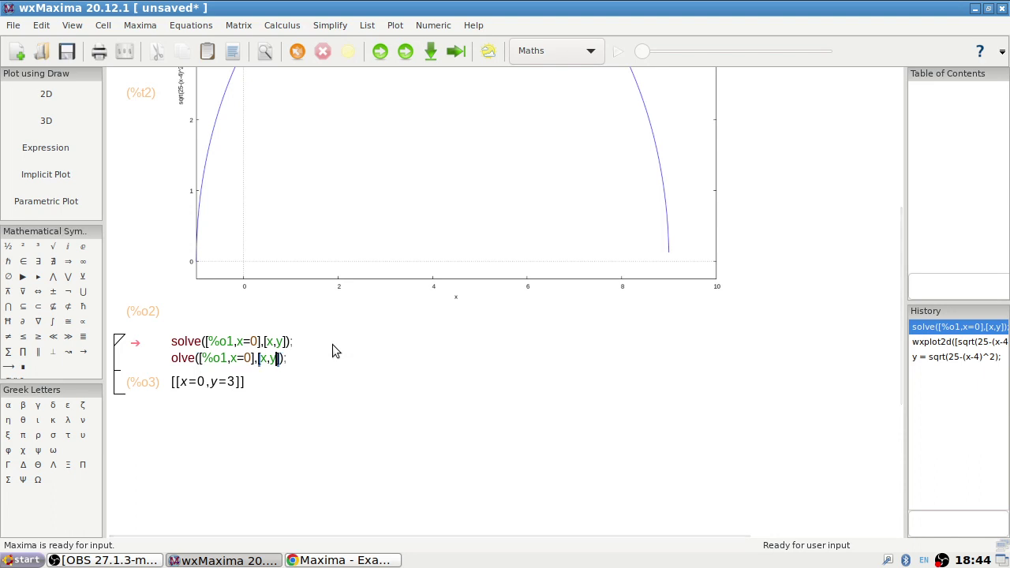
{"action": "key", "text": "Left"}
{"action": "key", "text": "Left"}
{"action": "key", "text": "BackSpace"}
{"action": "type", "text": "y"}
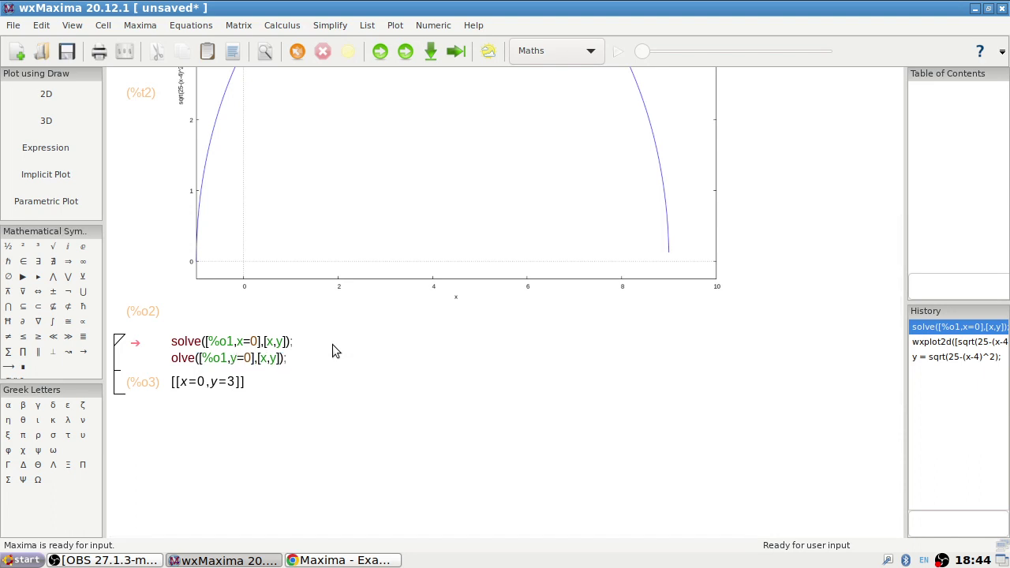
{"action": "left_click", "coordinate": [406, 52]}
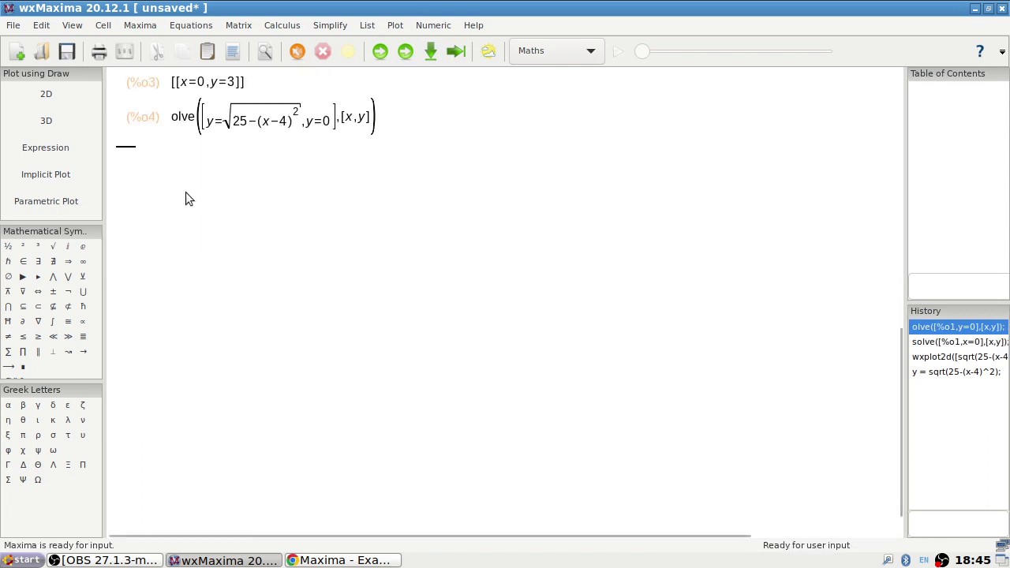
Step: Fix the misspelled 'olve' to 'solve' and re-run the worksheet
{"action": "scroll", "coordinate": [177, 158], "scroll_direction": "up", "scroll_amount": 3}
{"action": "left_click", "coordinate": [172, 193]}
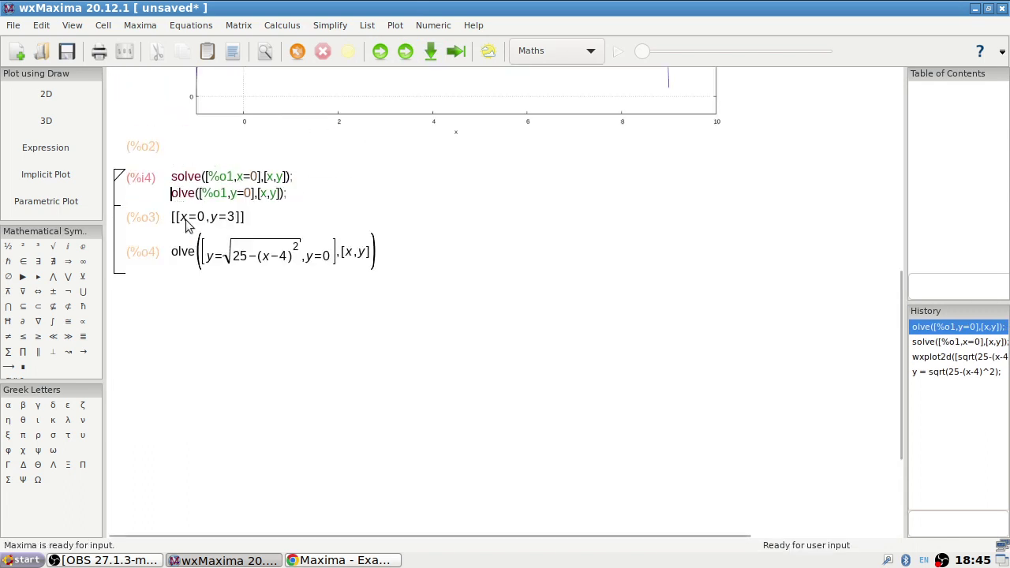
{"action": "type", "text": "s"}
{"action": "left_click", "coordinate": [405, 52]}
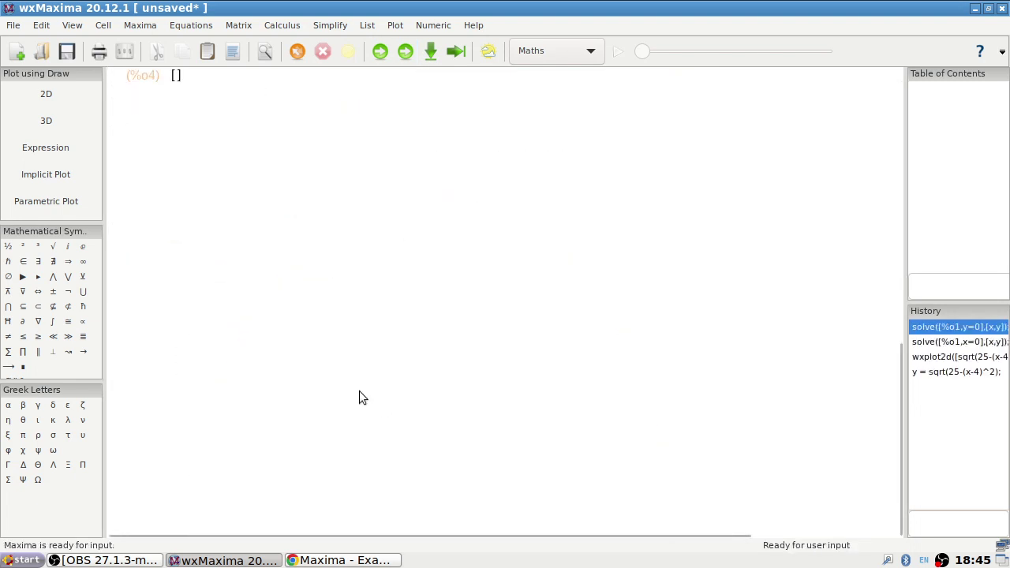
Step: Scroll through the arch plot and solve outputs, reviewing [[x=0,y=3]] and the empty []
{"action": "scroll", "coordinate": [239, 248], "scroll_direction": "up", "scroll_amount": 4}
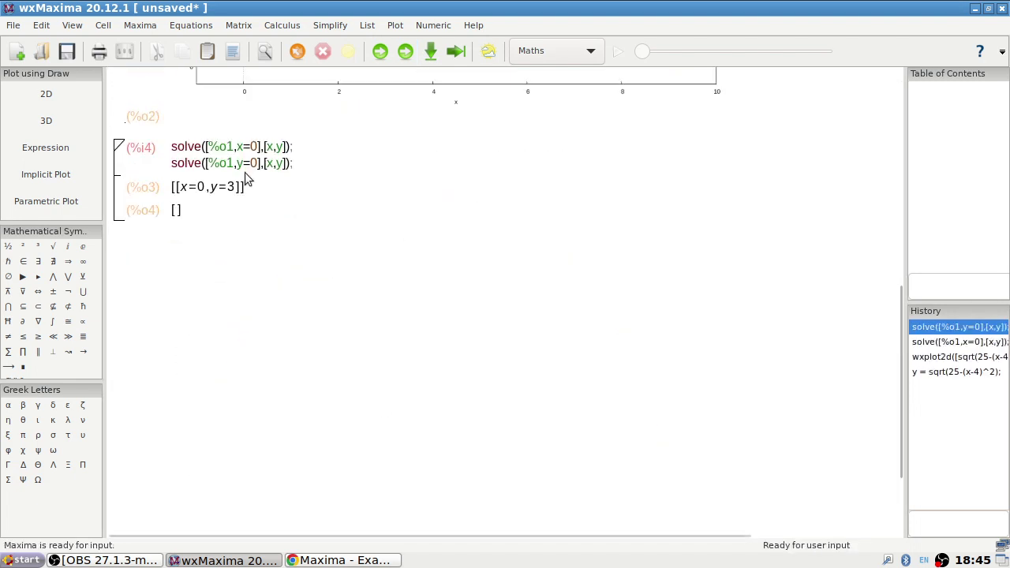
{"action": "scroll", "coordinate": [359, 223], "scroll_direction": "up", "scroll_amount": 5}
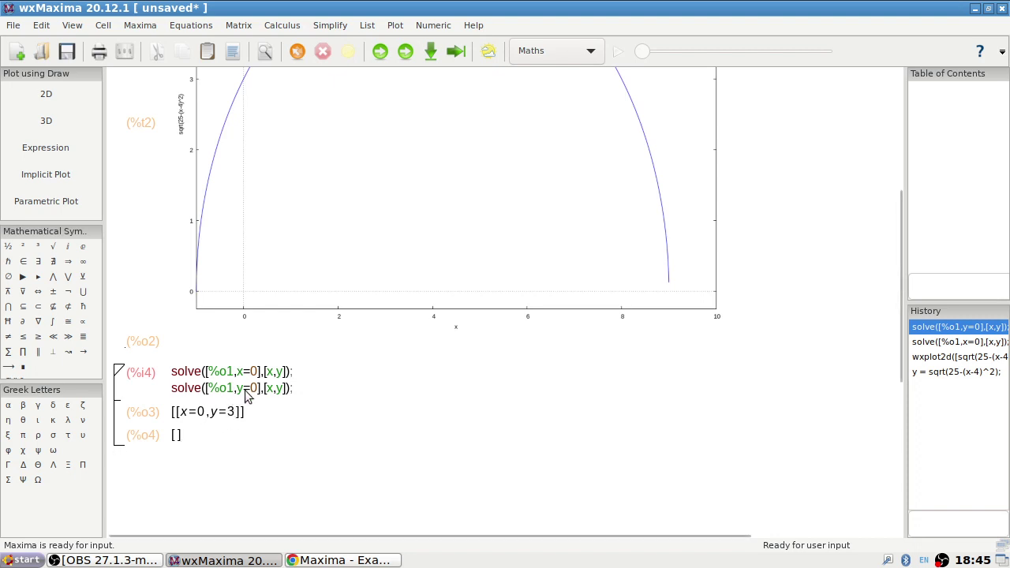
{"action": "scroll", "coordinate": [244, 389], "scroll_direction": "up", "scroll_amount": 5}
{"action": "scroll", "coordinate": [245, 389], "scroll_direction": "down", "scroll_amount": 7}
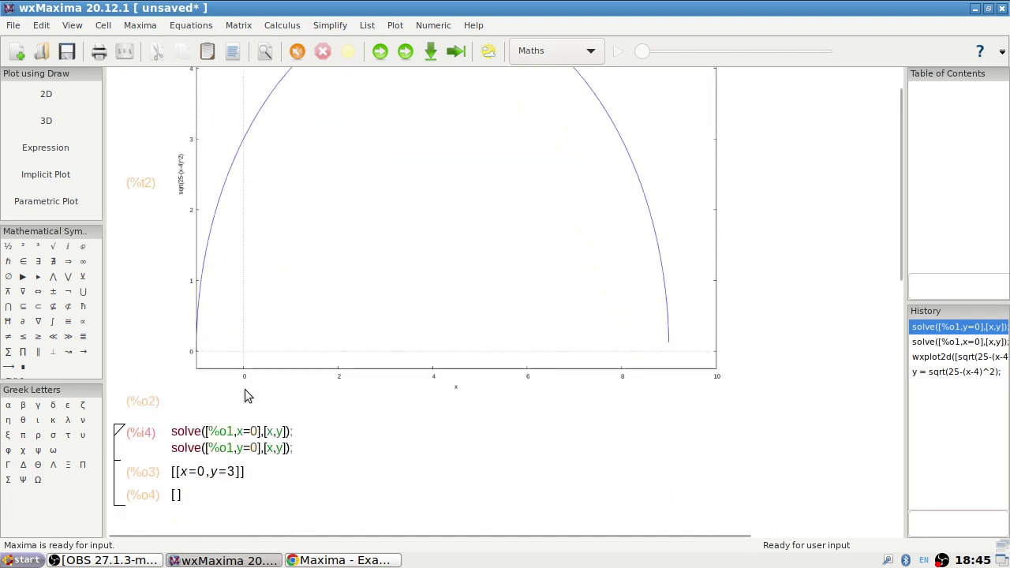
{"action": "scroll", "coordinate": [244, 389], "scroll_direction": "up", "scroll_amount": 3}
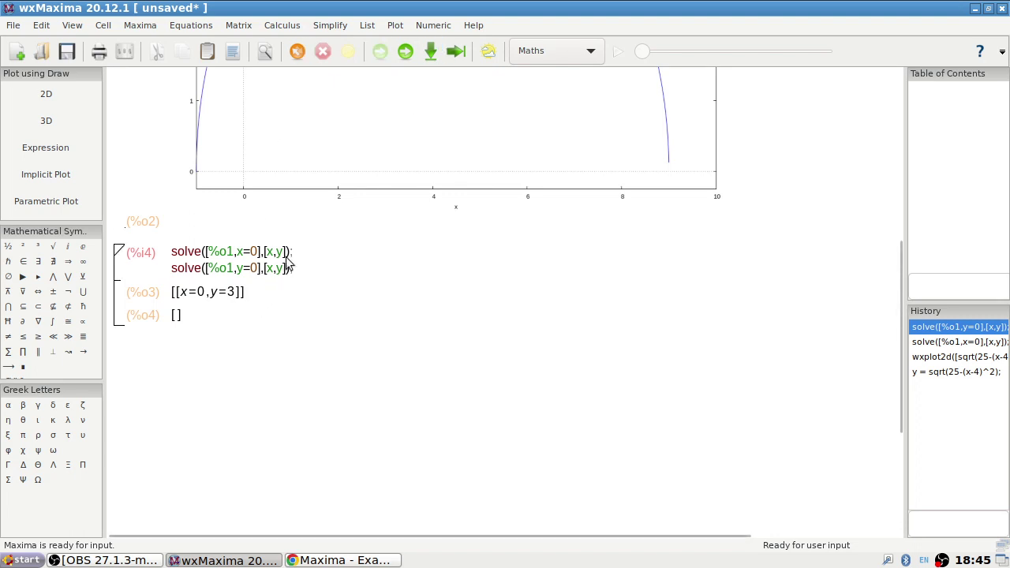
{"action": "scroll", "coordinate": [232, 288], "scroll_direction": "up", "scroll_amount": 8}
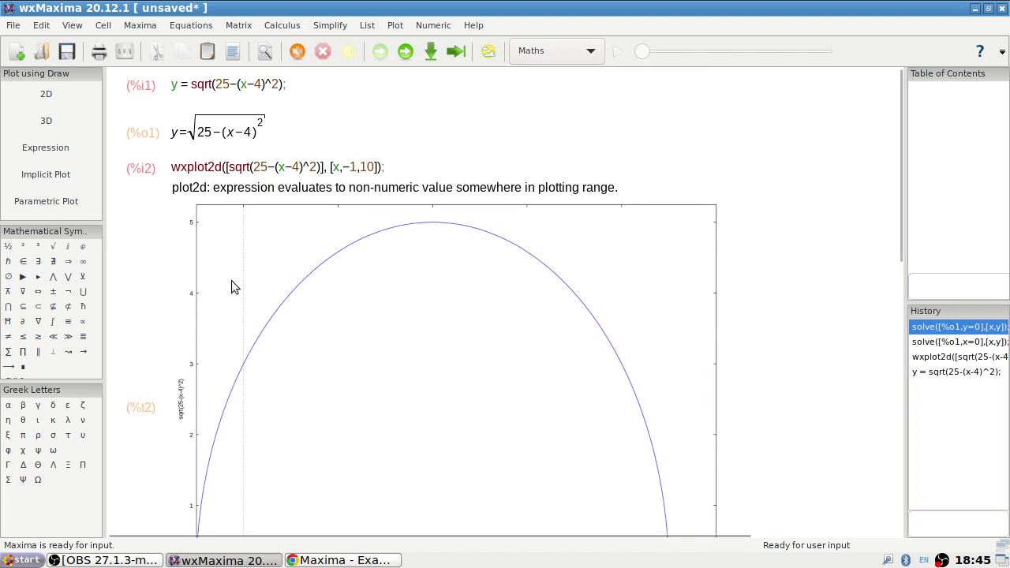
{"action": "scroll", "coordinate": [231, 280], "scroll_direction": "down", "scroll_amount": 9}
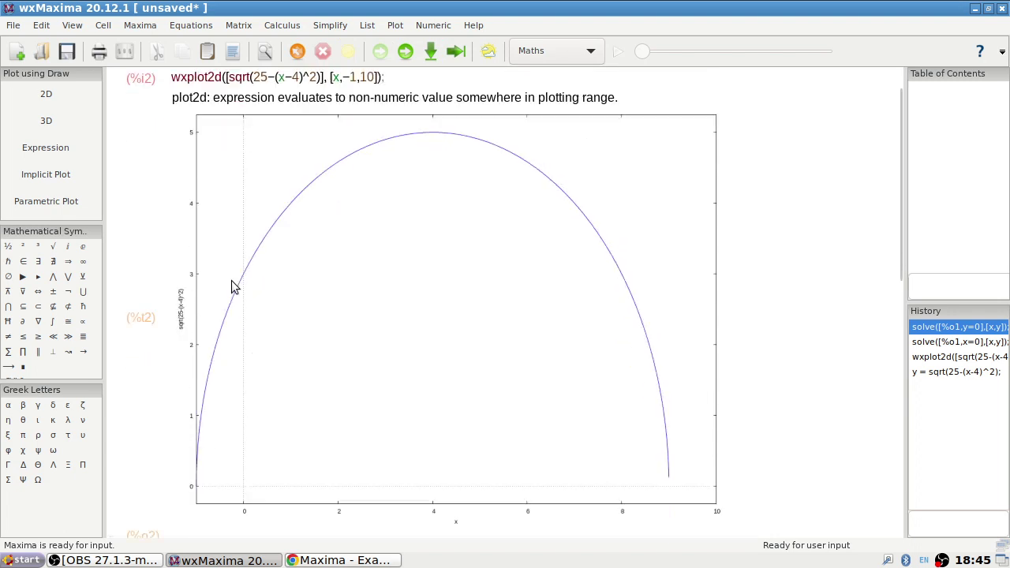
{"action": "scroll", "coordinate": [225, 230], "scroll_direction": "up", "scroll_amount": 3}
{"action": "left_click", "coordinate": [229, 253]}
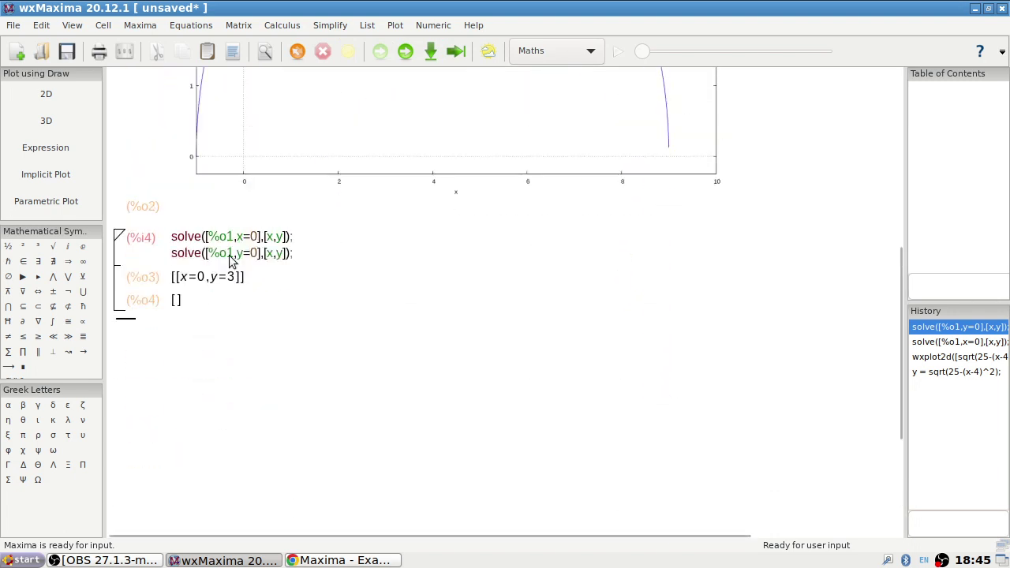
{"action": "key", "text": "BackSpace"}
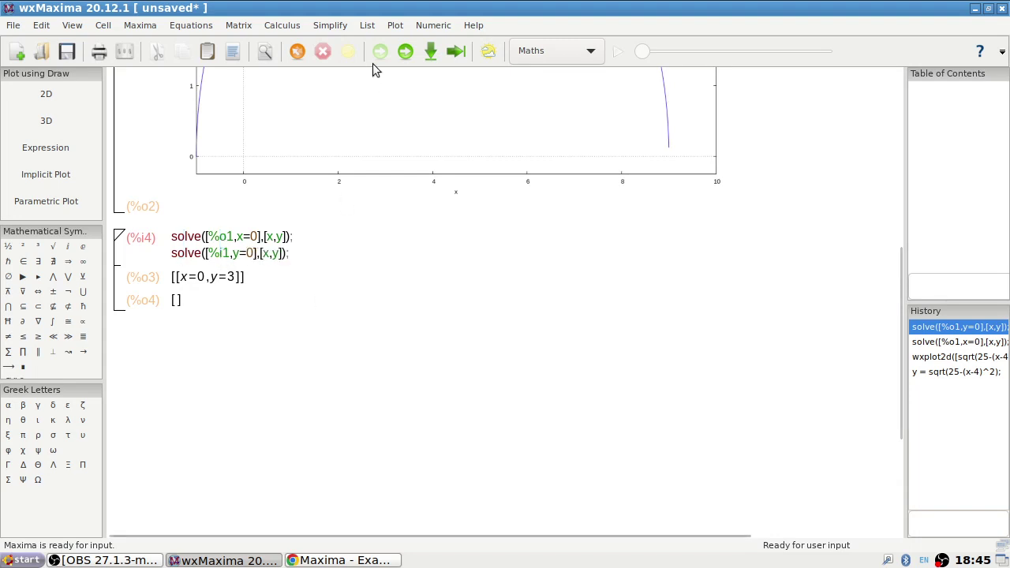
{"action": "left_click", "coordinate": [396, 53]}
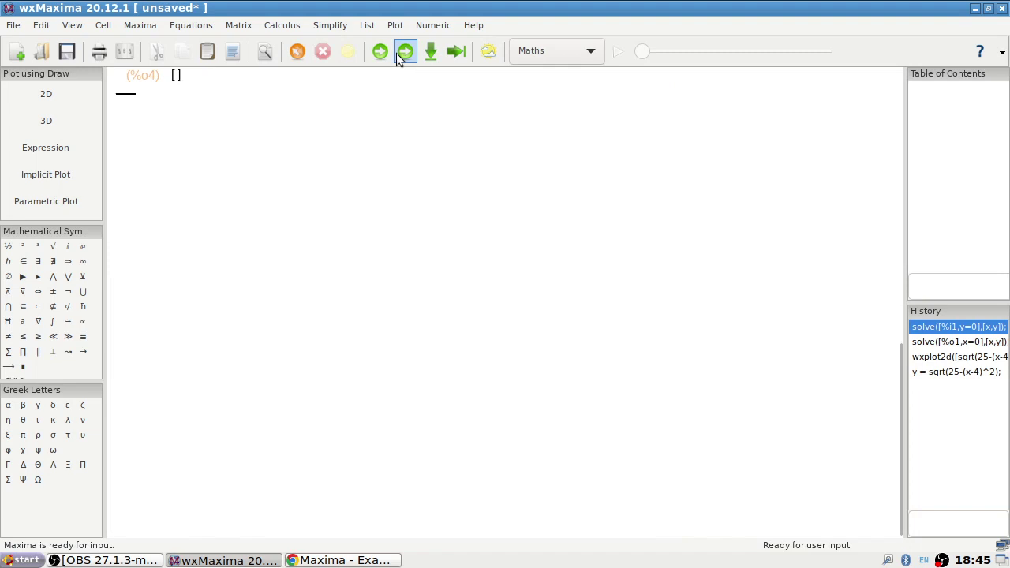
{"action": "scroll", "coordinate": [314, 219], "scroll_direction": "up", "scroll_amount": 3}
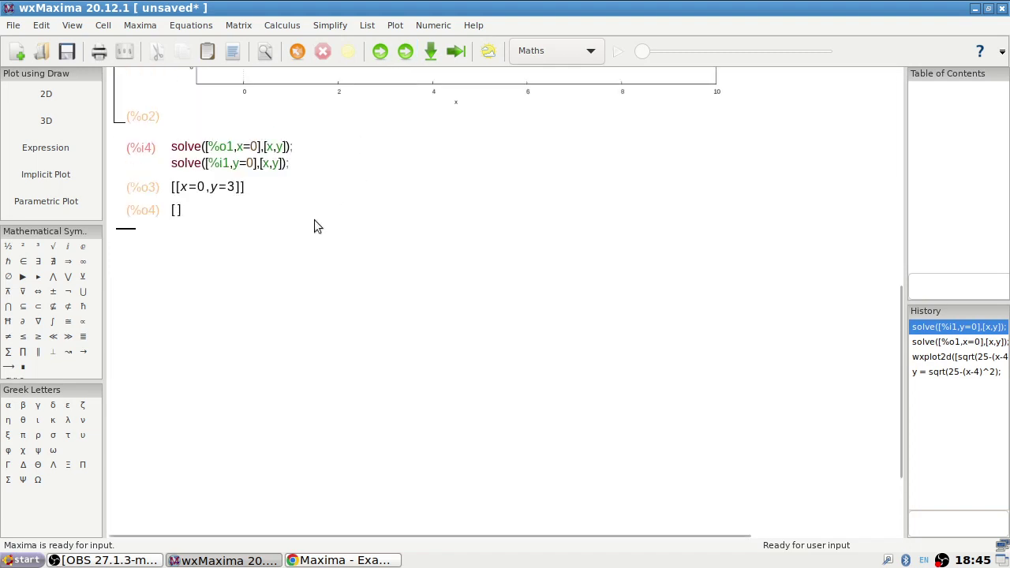
{"action": "scroll", "coordinate": [314, 220], "scroll_direction": "up", "scroll_amount": 7}
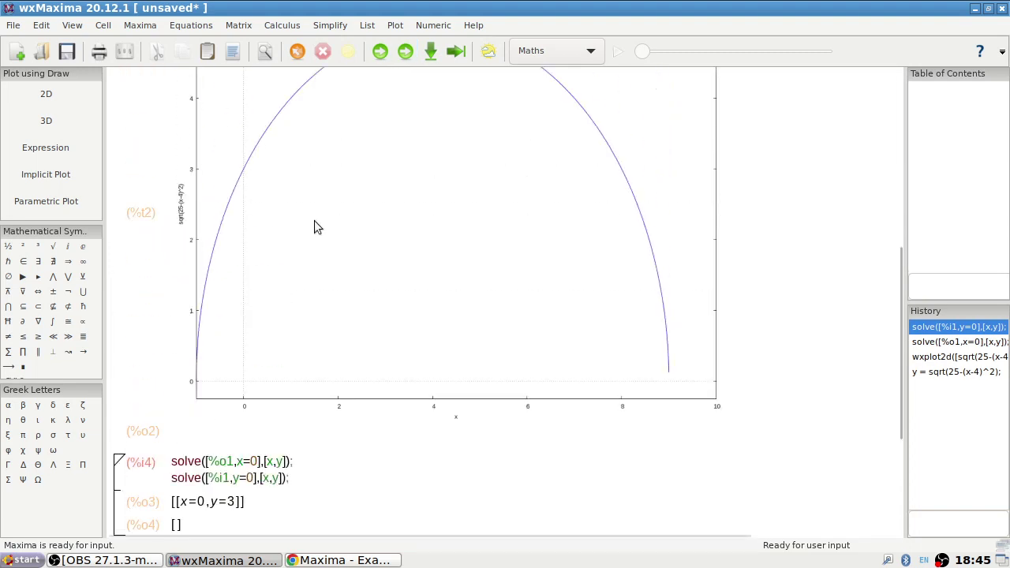
{"action": "scroll", "coordinate": [314, 227], "scroll_direction": "up", "scroll_amount": 4}
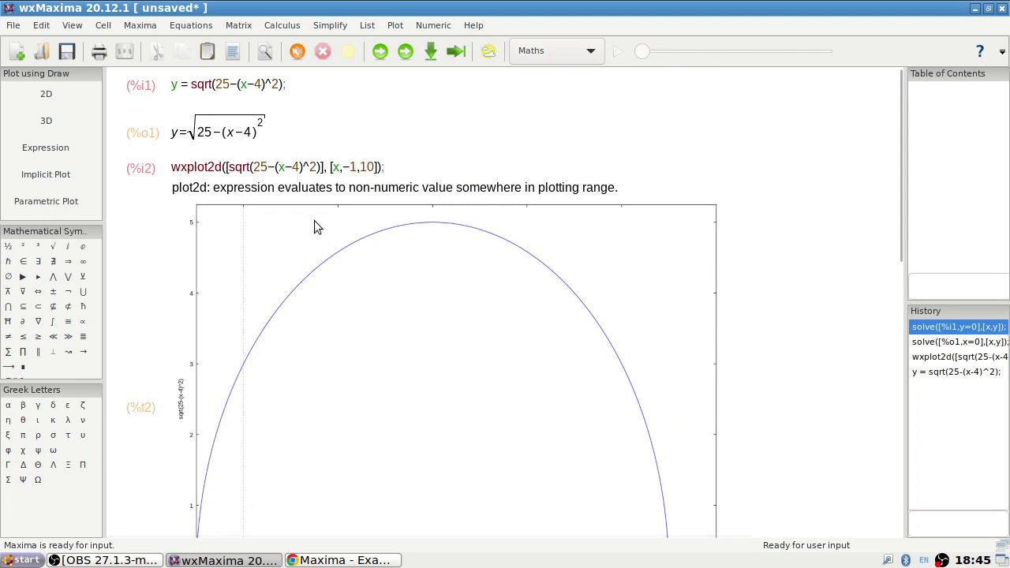
{"action": "scroll", "coordinate": [314, 227], "scroll_direction": "down", "scroll_amount": 7}
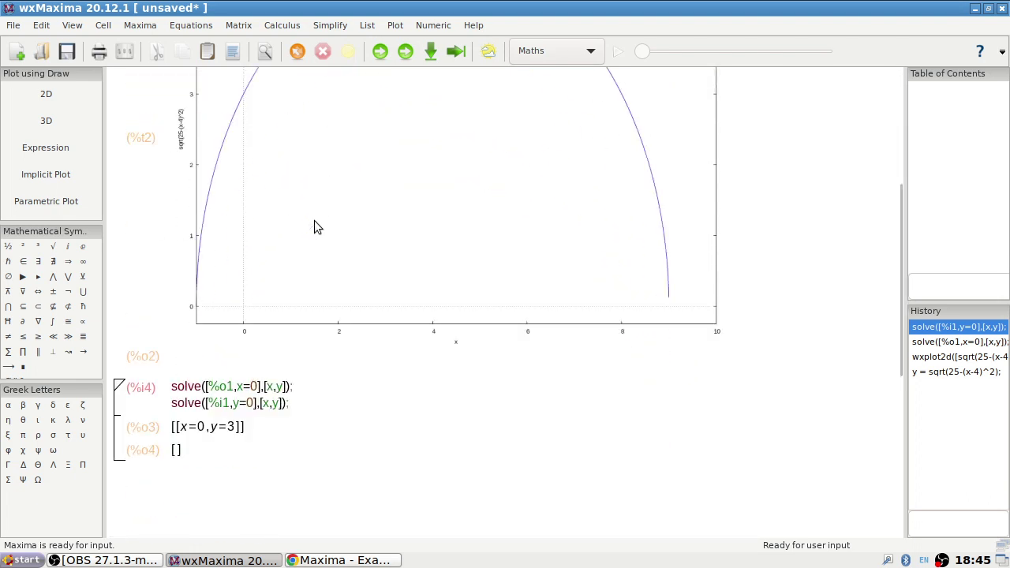
{"action": "scroll", "coordinate": [314, 228], "scroll_direction": "down", "scroll_amount": 3}
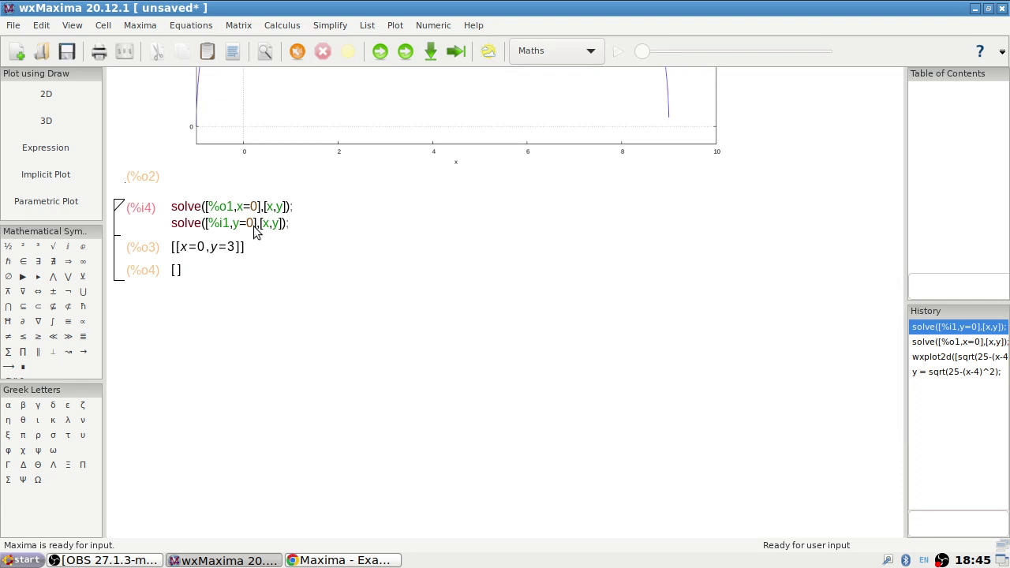
{"action": "scroll", "coordinate": [254, 229], "scroll_direction": "up", "scroll_amount": 10}
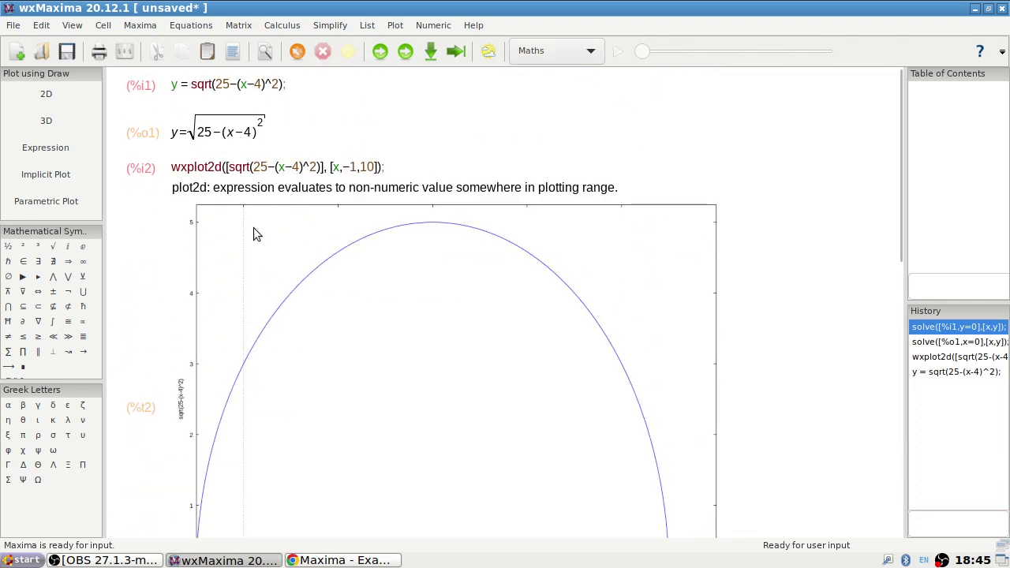
Step: Place the edit point right after y in the %i1 equation, scrolling to check the solve cell
{"action": "left_click", "coordinate": [212, 84]}
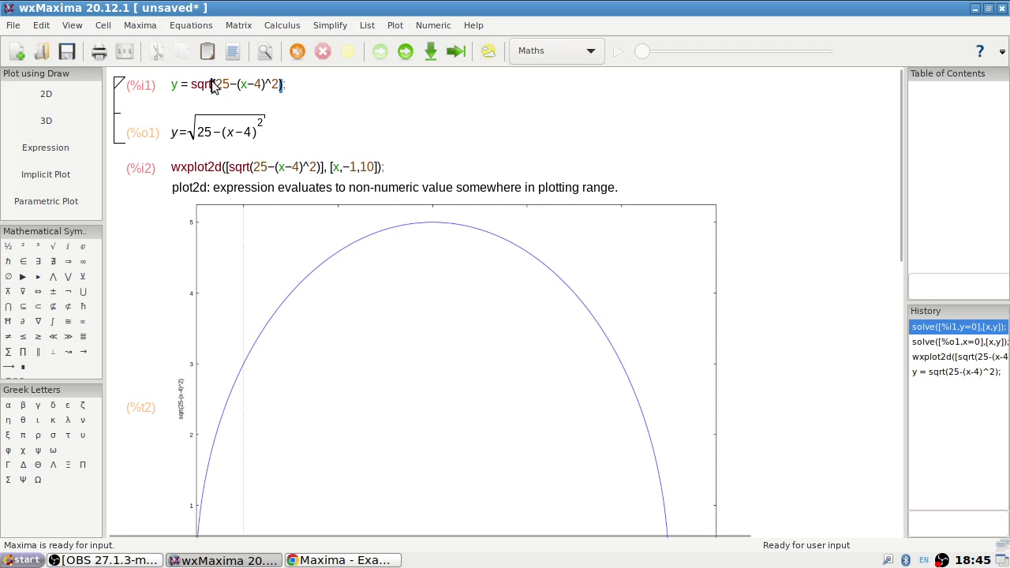
{"action": "left_click", "coordinate": [178, 87]}
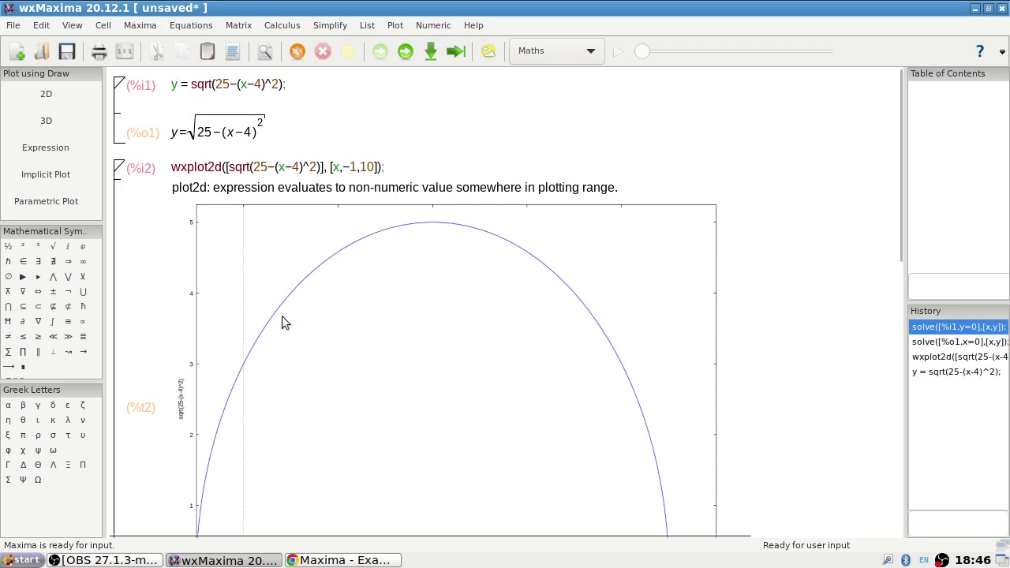
{"action": "scroll", "coordinate": [281, 316], "scroll_direction": "down", "scroll_amount": 10}
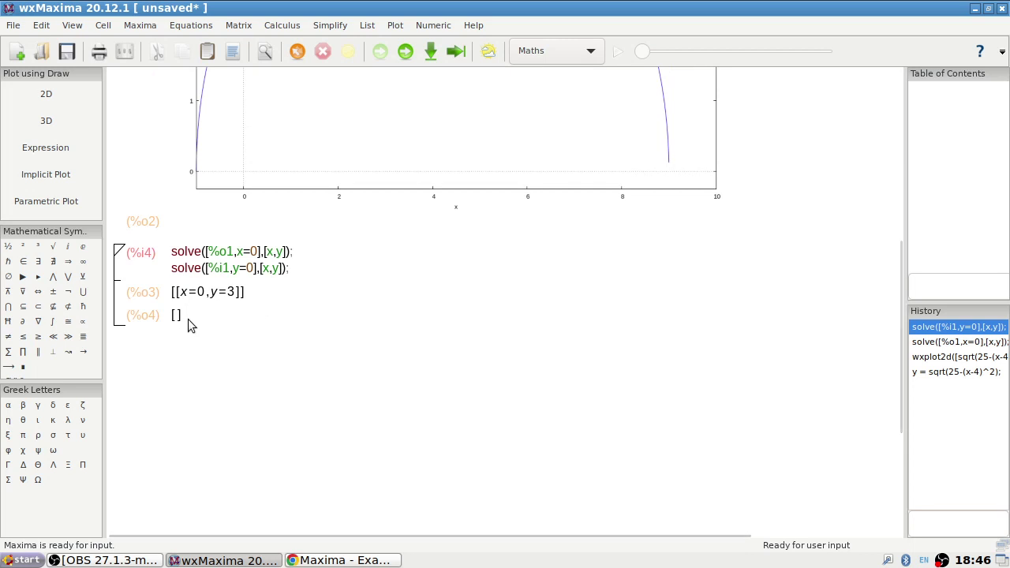
{"action": "scroll", "coordinate": [187, 319], "scroll_direction": "up", "scroll_amount": 3}
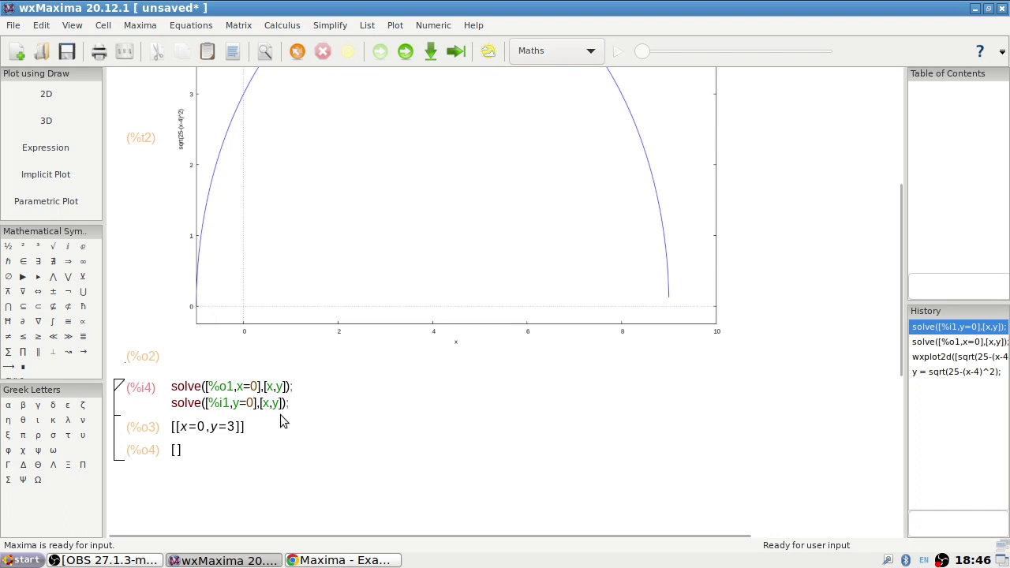
{"action": "scroll", "coordinate": [249, 412], "scroll_direction": "down", "scroll_amount": 1}
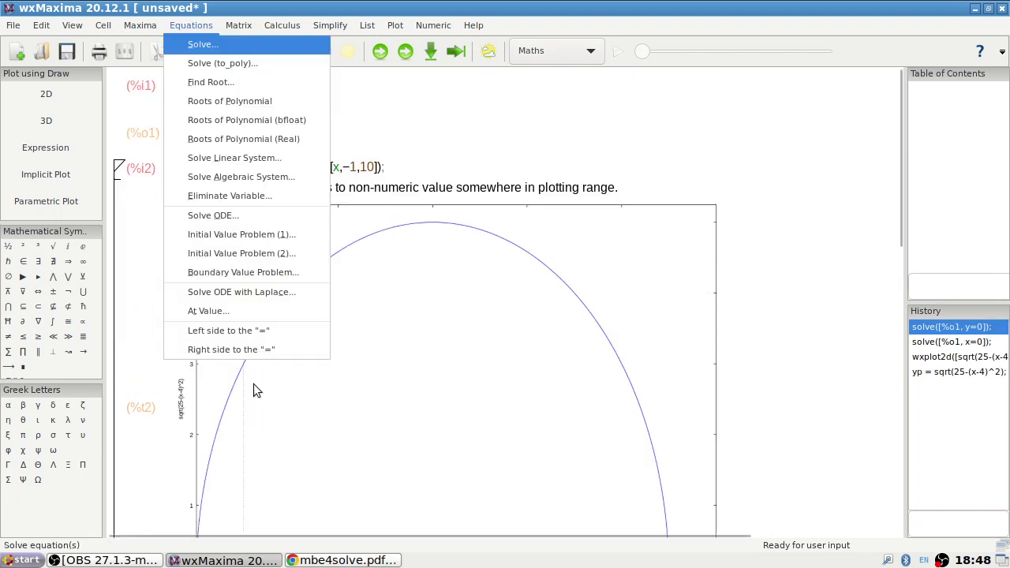
Step: Prefix the first solve with q, rename yp back to y in %i1, and re-evaluate
{"action": "key", "text": "Escape"}
{"action": "type", "text": "q"}
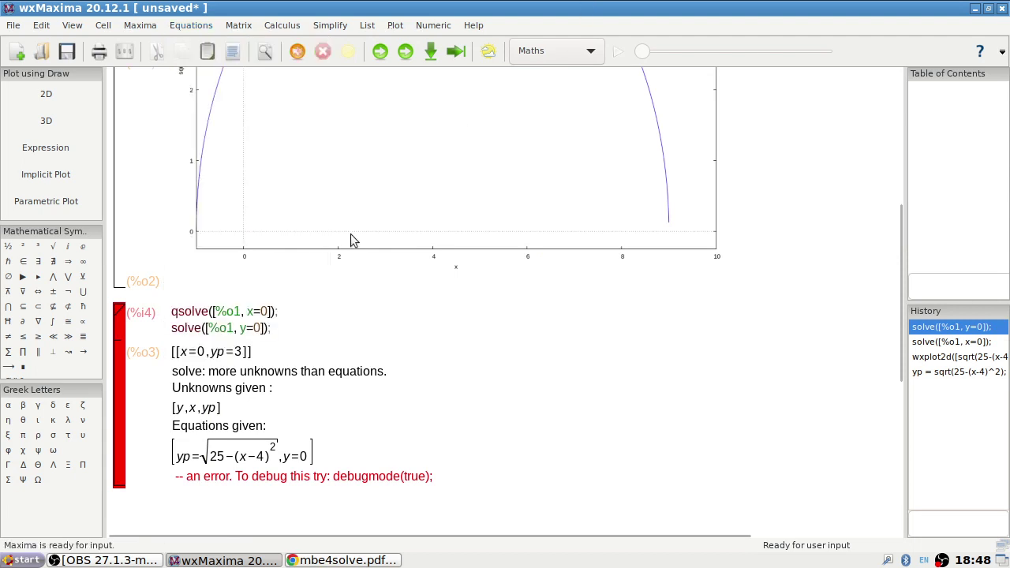
{"action": "scroll", "coordinate": [247, 392], "scroll_direction": "up", "scroll_amount": 2}
{"action": "scroll", "coordinate": [247, 388], "scroll_direction": "up", "scroll_amount": 6}
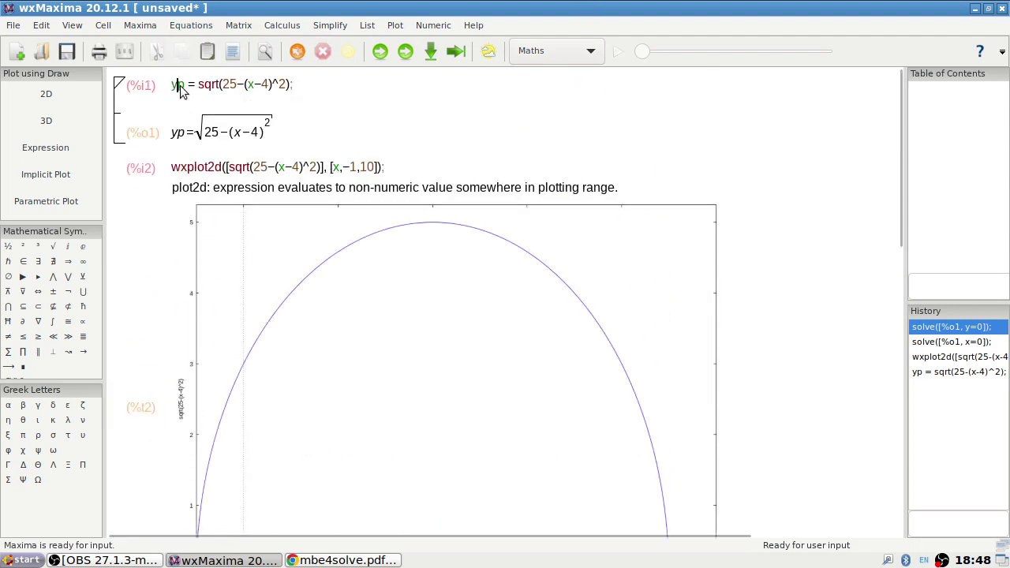
{"action": "key", "text": "BackSpace"}
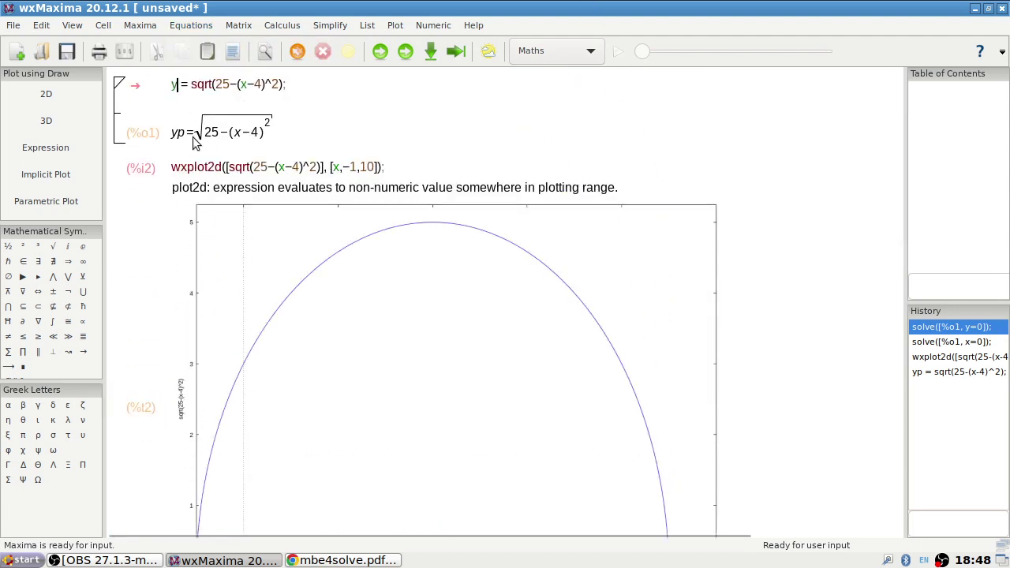
{"action": "left_click", "coordinate": [405, 51]}
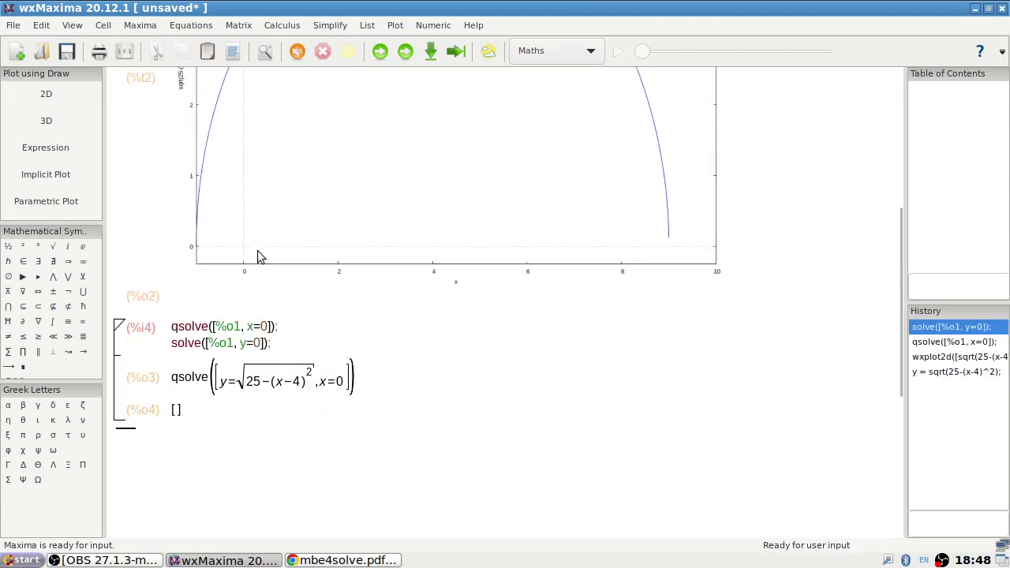
{"action": "left_click", "coordinate": [273, 327]}
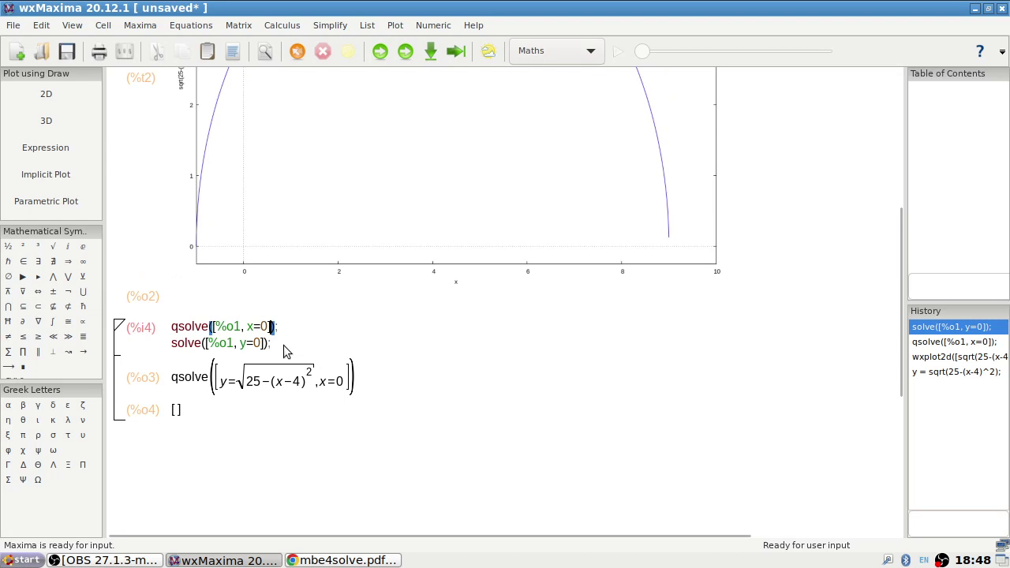
Step: Append the unknowns list [x,y] to both solve lines and evaluate all cells
{"action": "type", "text": ",[x,"}
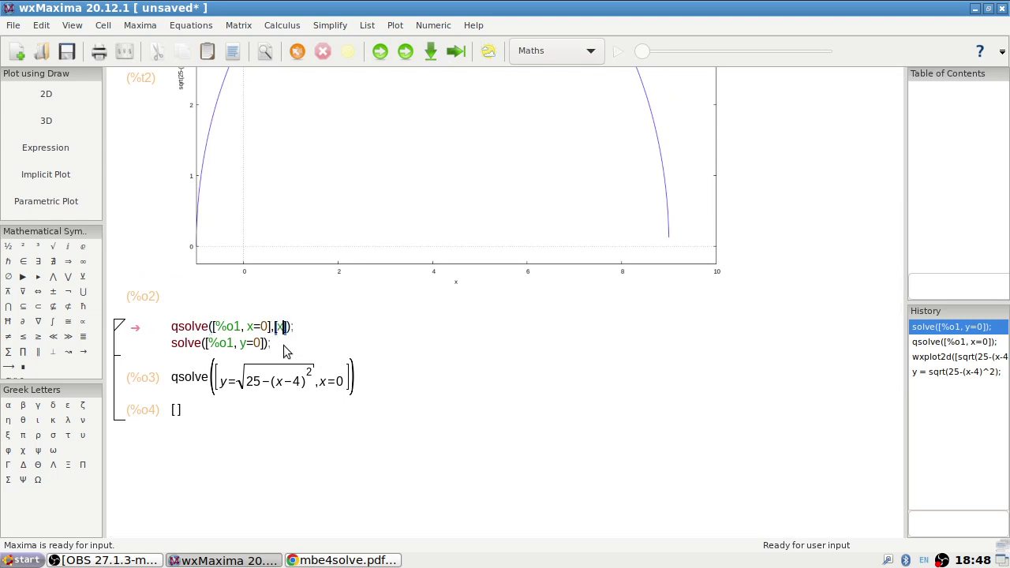
{"action": "type", "text": "y"}
{"action": "key", "text": "Down"}
{"action": "type", "text": ",[x,y])"}
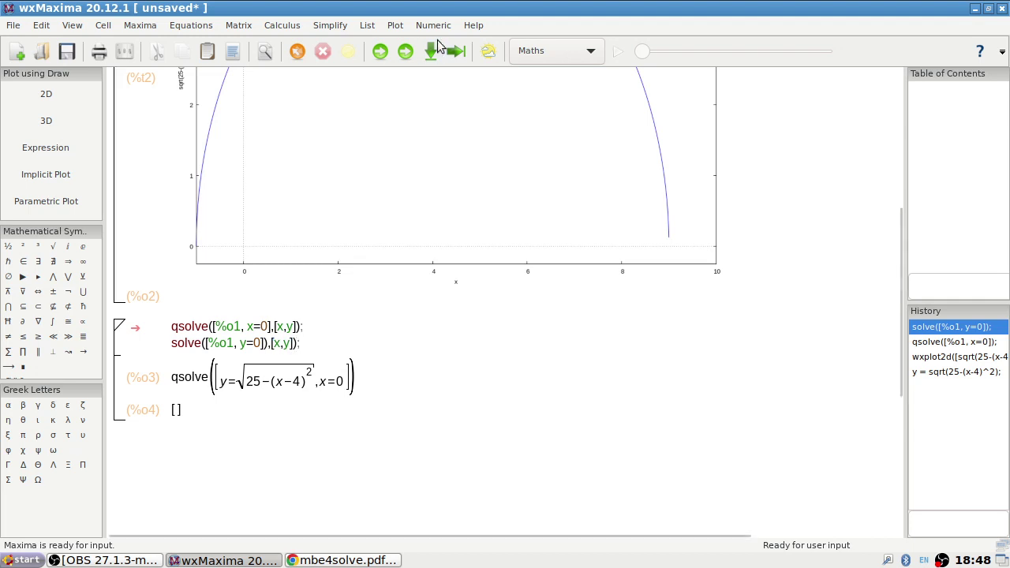
{"action": "left_click", "coordinate": [407, 53]}
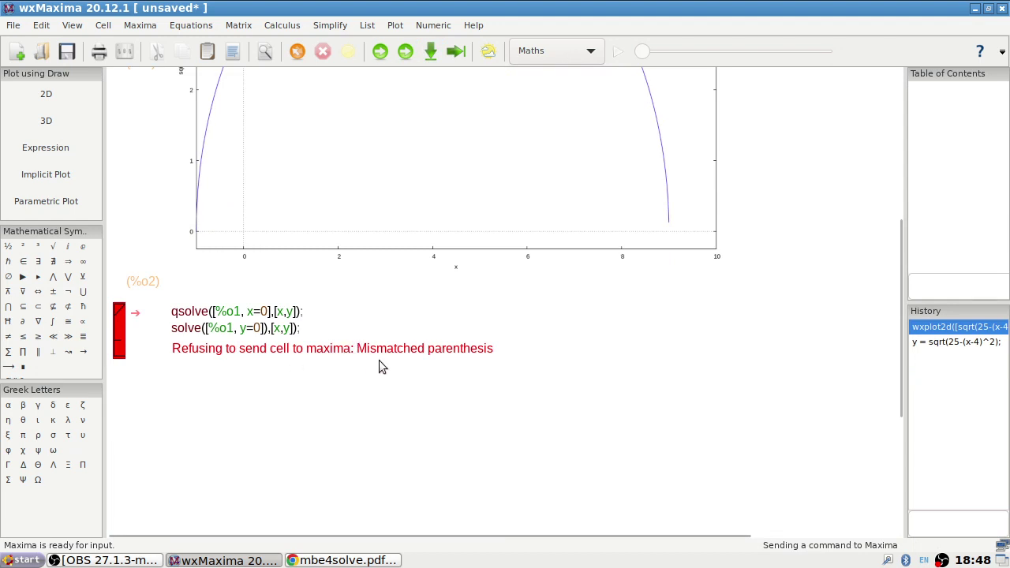
Step: Remove the extra parenthesis and turn qsolve back into solve, re-evaluating each time
{"action": "key", "text": "Left"}
{"action": "key", "text": "Left"}
{"action": "key", "text": "Left"}
{"action": "key", "text": "Left"}
{"action": "key", "text": "Left"}
{"action": "key", "text": "Left"}
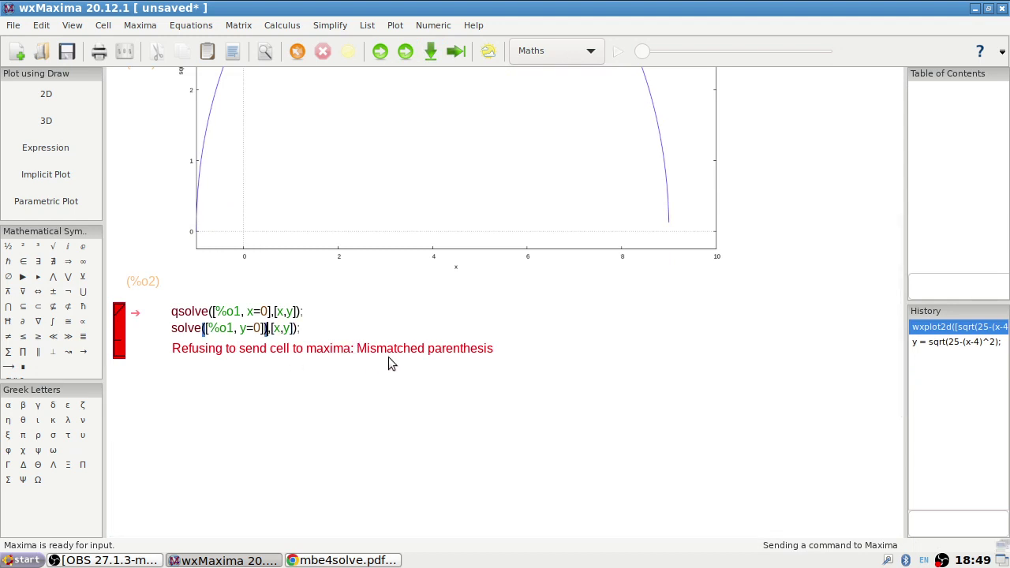
{"action": "key", "text": "BackSpace"}
{"action": "left_click", "coordinate": [404, 51]}
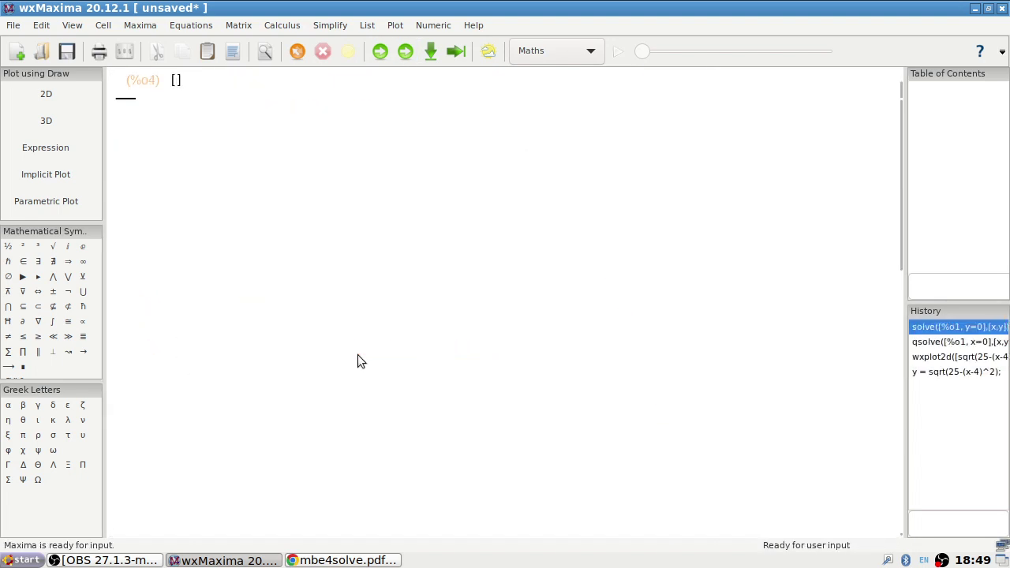
{"action": "scroll", "coordinate": [357, 361], "scroll_direction": "up", "scroll_amount": 5}
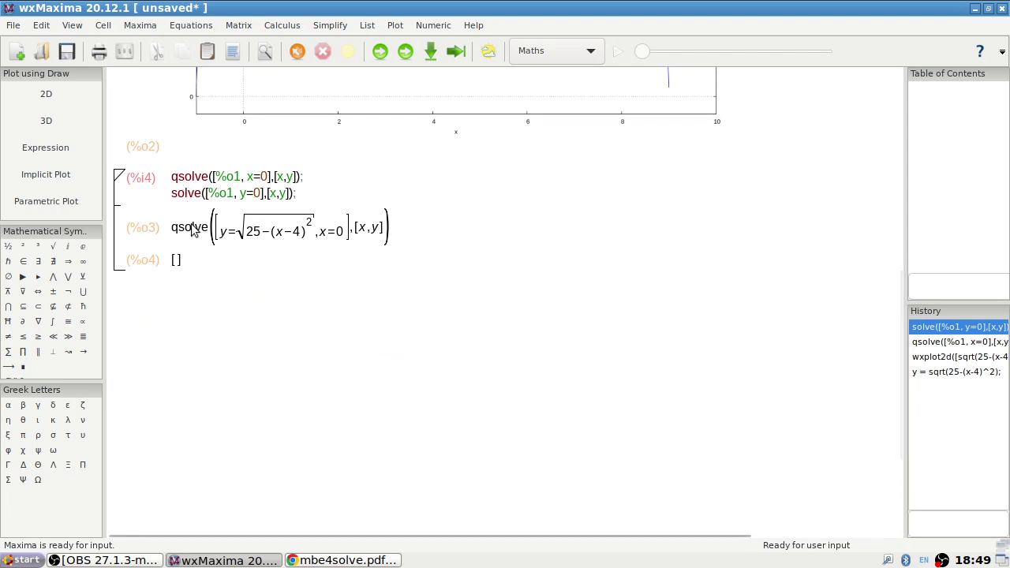
{"action": "key", "text": "BackSpace"}
{"action": "left_click", "coordinate": [405, 58]}
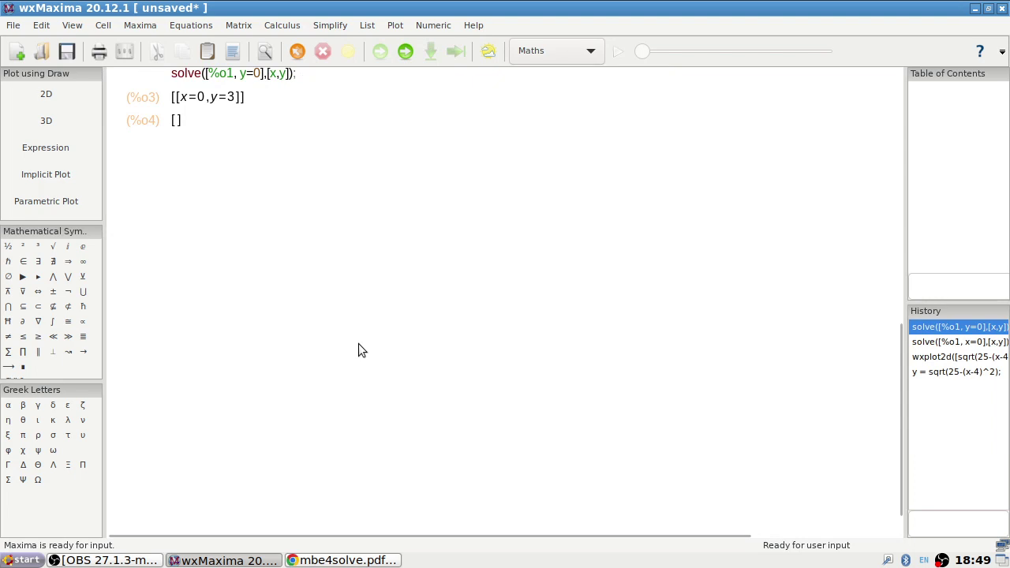
{"action": "scroll", "coordinate": [358, 349], "scroll_direction": "up", "scroll_amount": 3}
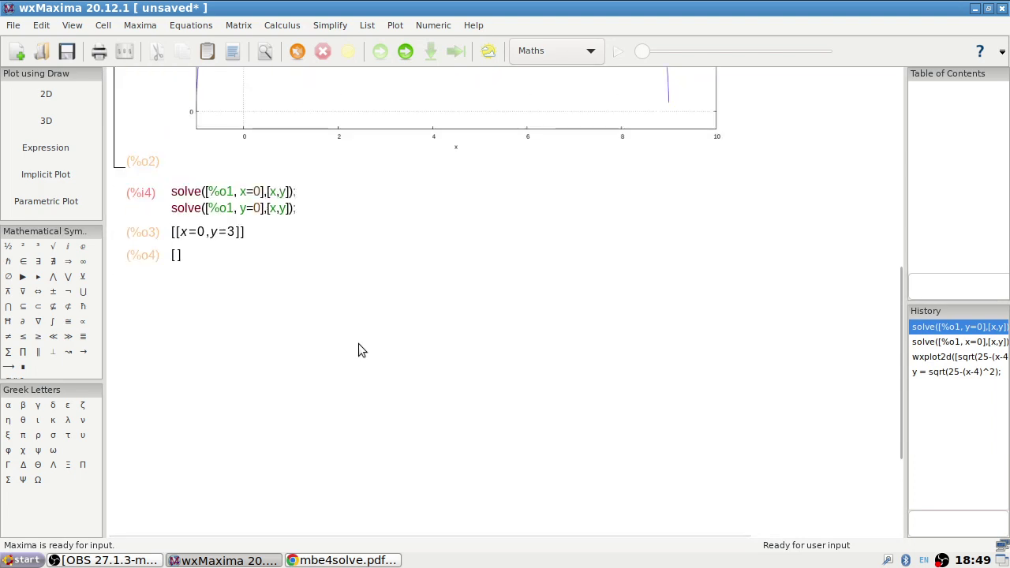
{"action": "left_click_drag", "start_coordinate": [287, 194], "coordinate": [267, 194]}
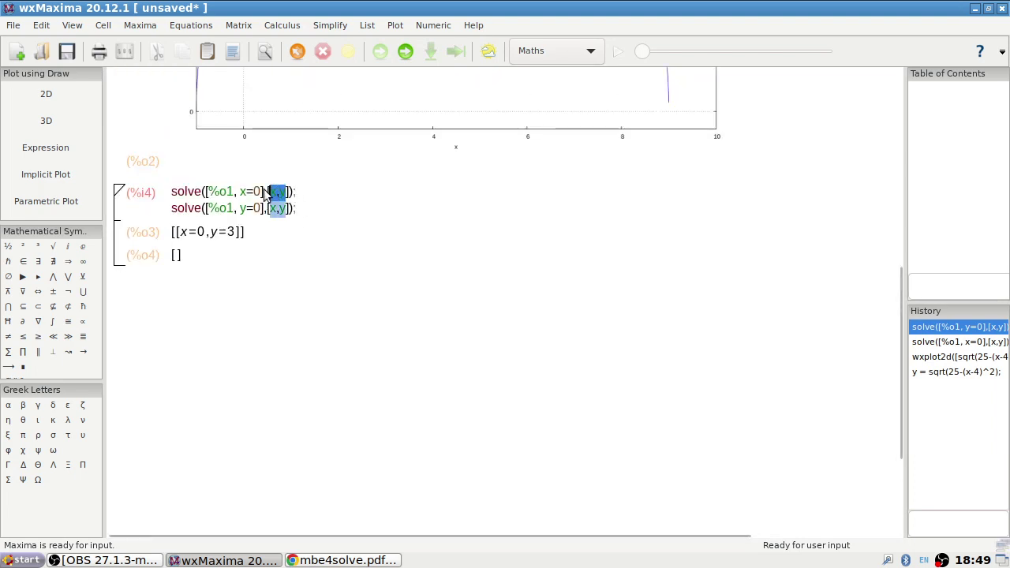
{"action": "left_click", "coordinate": [286, 194]}
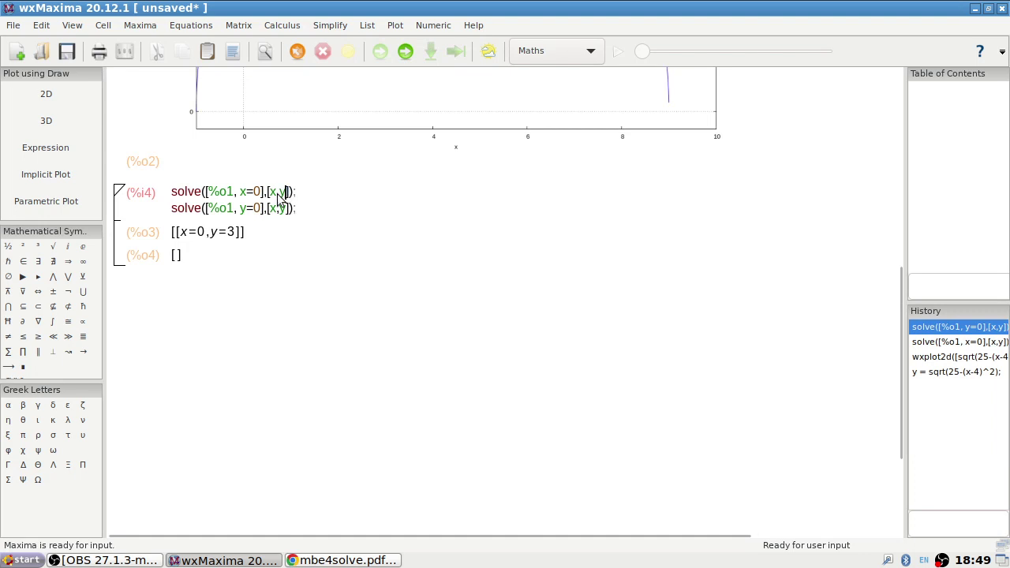
{"action": "left_click_drag", "start_coordinate": [287, 194], "coordinate": [268, 194]}
{"action": "key", "text": "BackSpace"}
{"action": "key", "text": "BackSpace"}
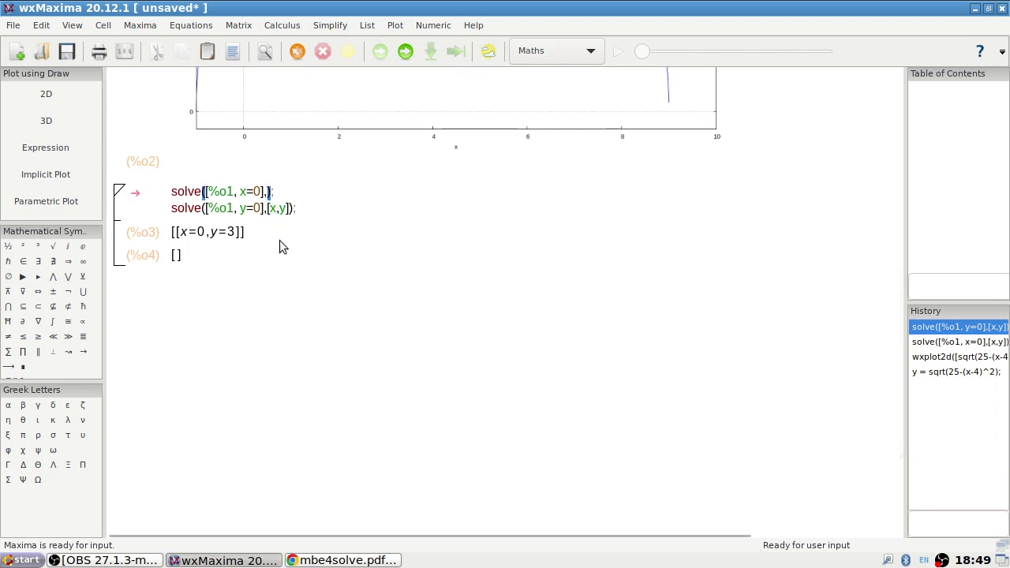
{"action": "key", "text": "BackSpace"}
{"action": "left_click_drag", "start_coordinate": [289, 208], "coordinate": [268, 208]}
{"action": "key", "text": "BackSpace"}
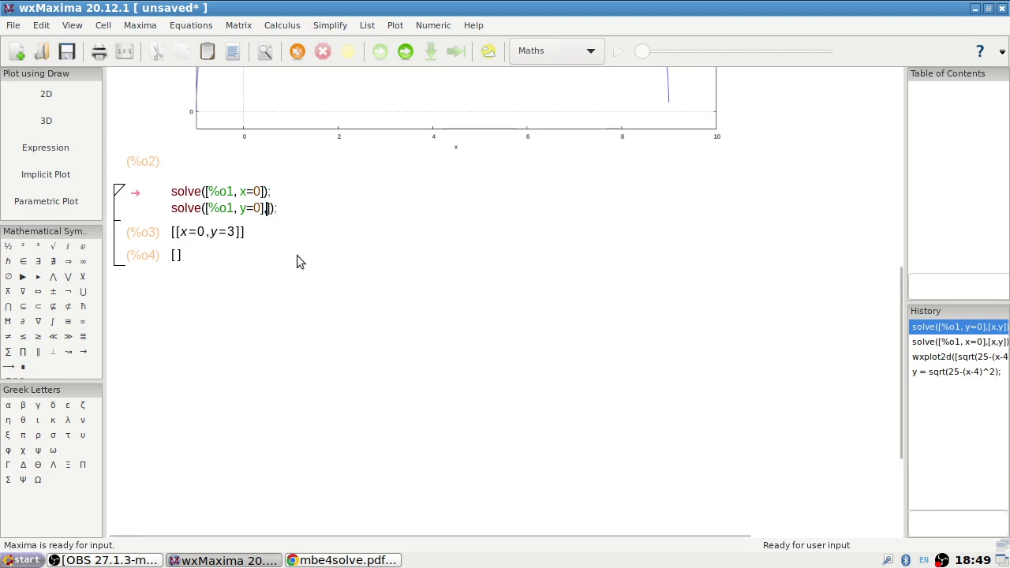
{"action": "key", "text": "BackSpace"}
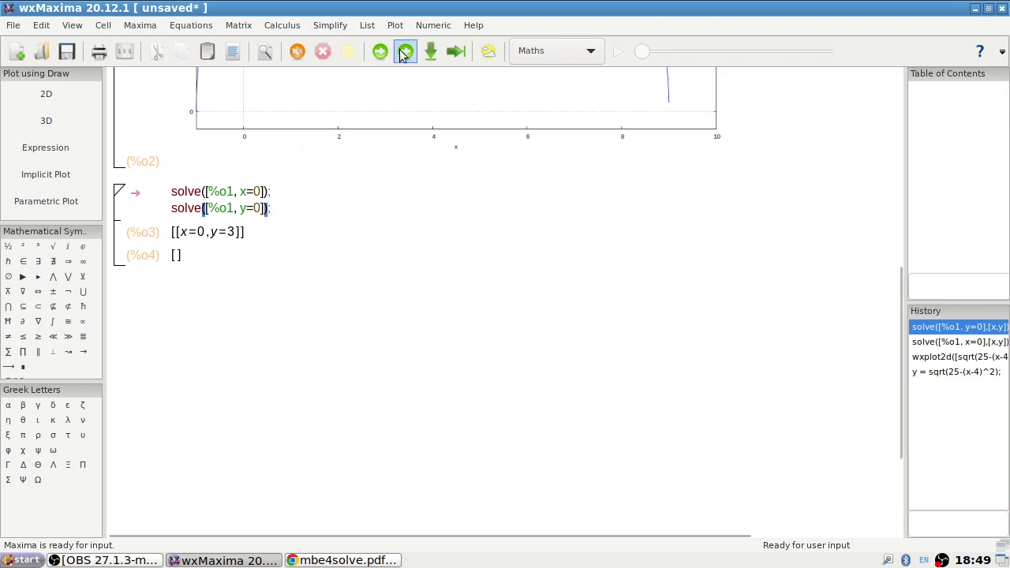
{"action": "left_click", "coordinate": [404, 52]}
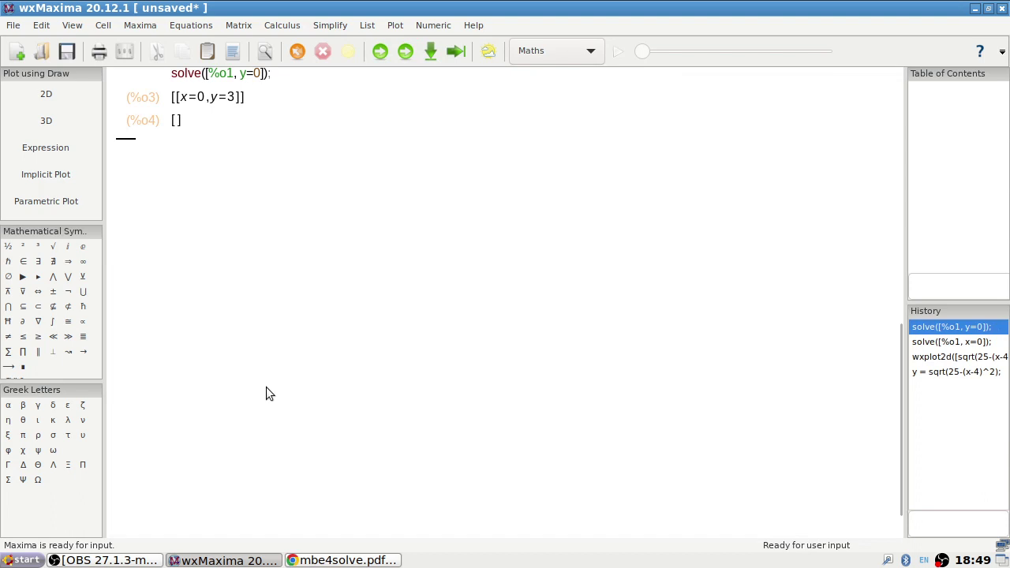
{"action": "scroll", "coordinate": [265, 392], "scroll_direction": "up", "scroll_amount": 3}
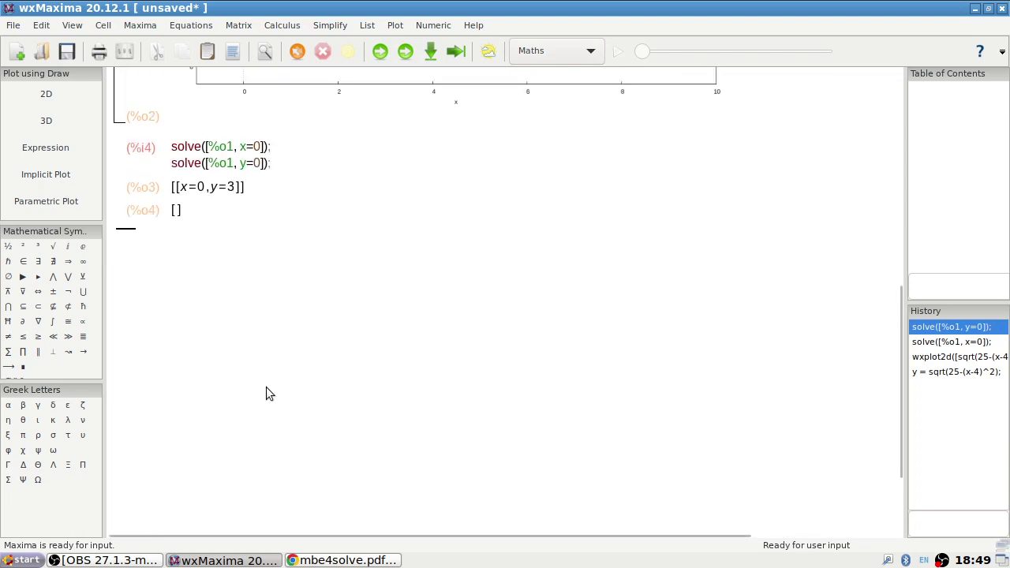
{"action": "scroll", "coordinate": [266, 389], "scroll_direction": "up", "scroll_amount": 15}
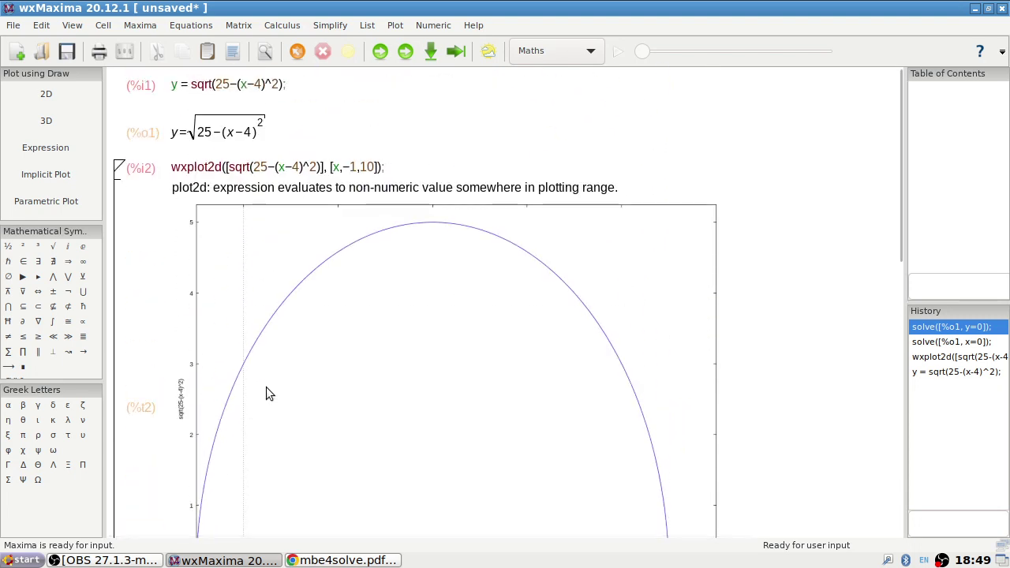
{"action": "scroll", "coordinate": [272, 399], "scroll_direction": "down", "scroll_amount": 15}
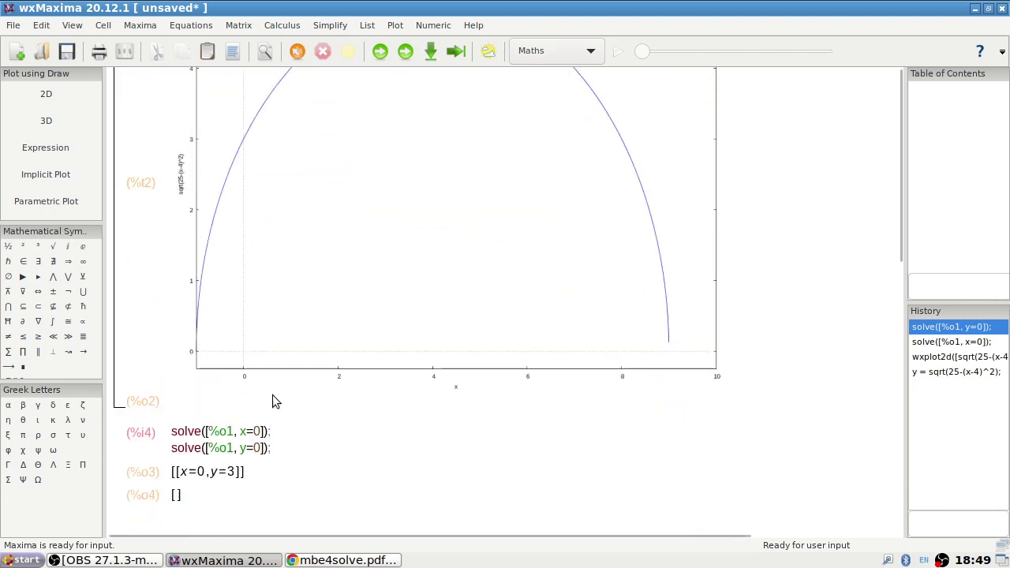
{"action": "scroll", "coordinate": [232, 288], "scroll_direction": "up", "scroll_amount": 5}
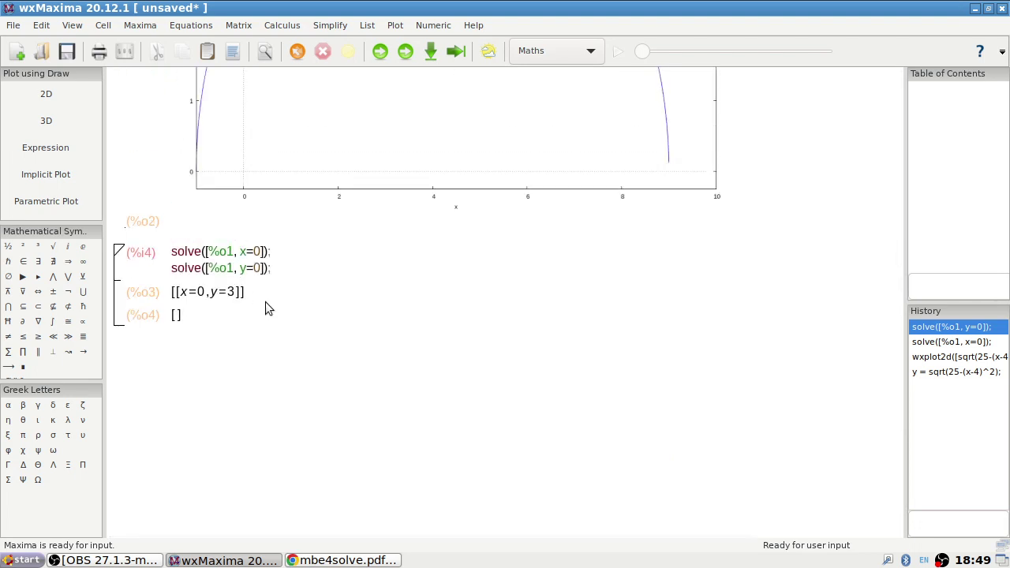
Step: Dismiss the equation commands without choosing one and delete the stray q from the new input
{"action": "key", "text": "alt+q"}
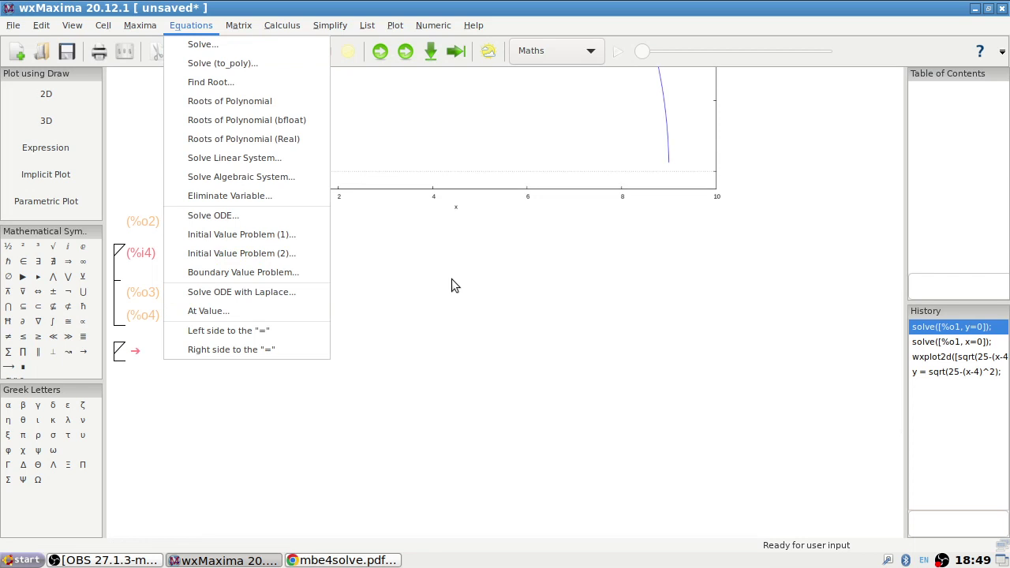
{"action": "key", "text": "Escape"}
{"action": "key", "text": "alt+q"}
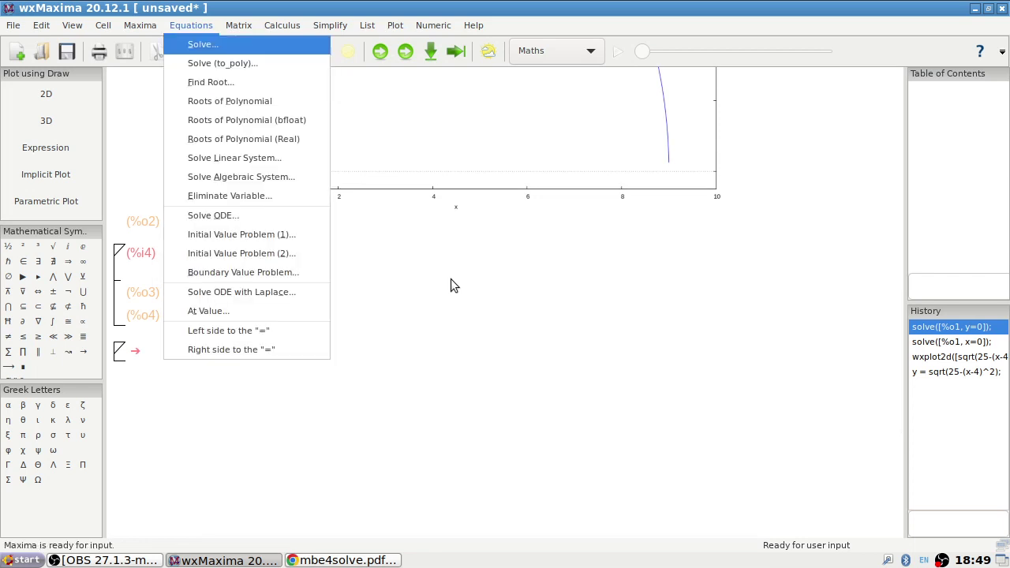
{"action": "key", "text": "Escape"}
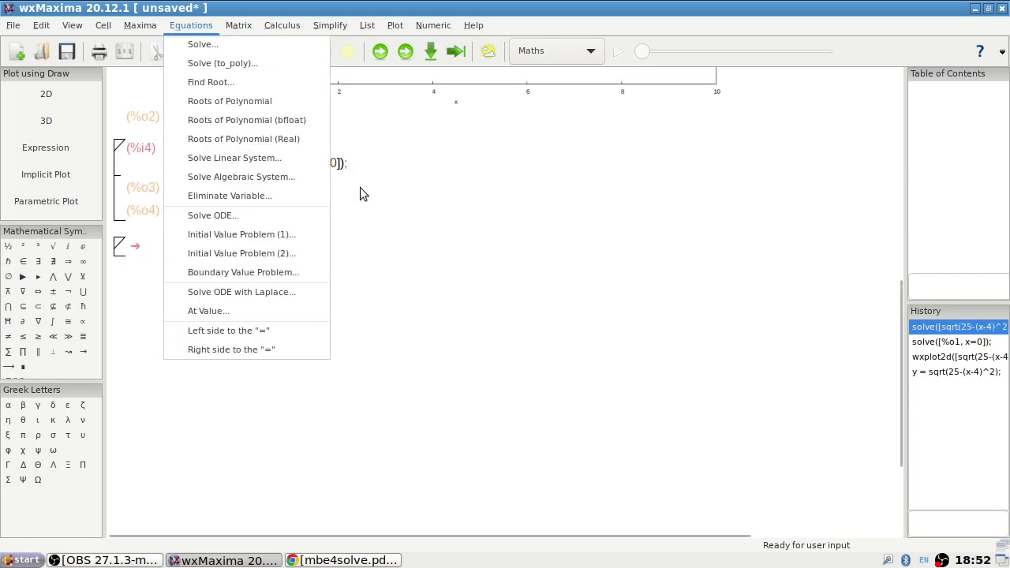
{"action": "key", "text": "Escape"}
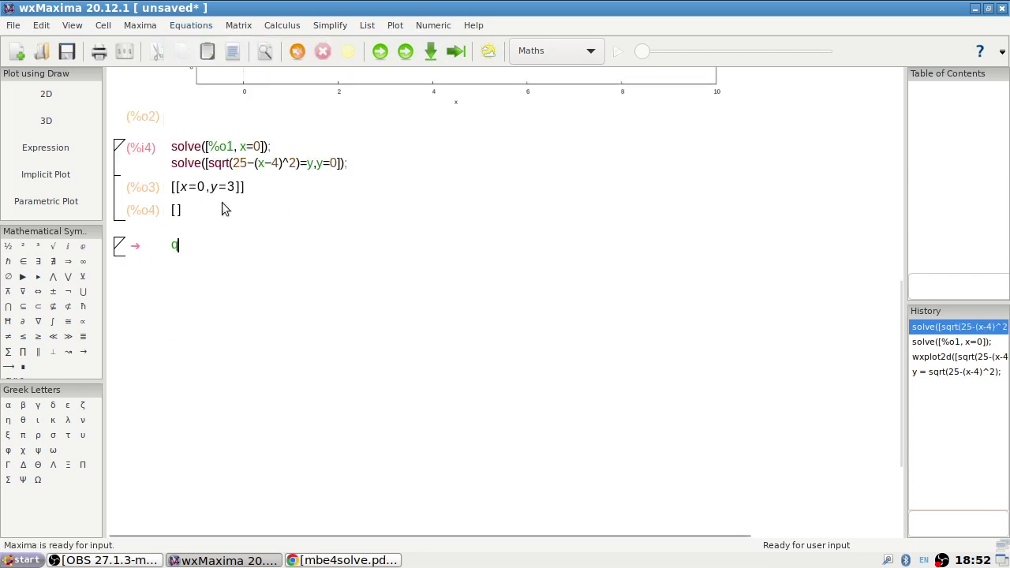
{"action": "key", "text": "BackSpace"}
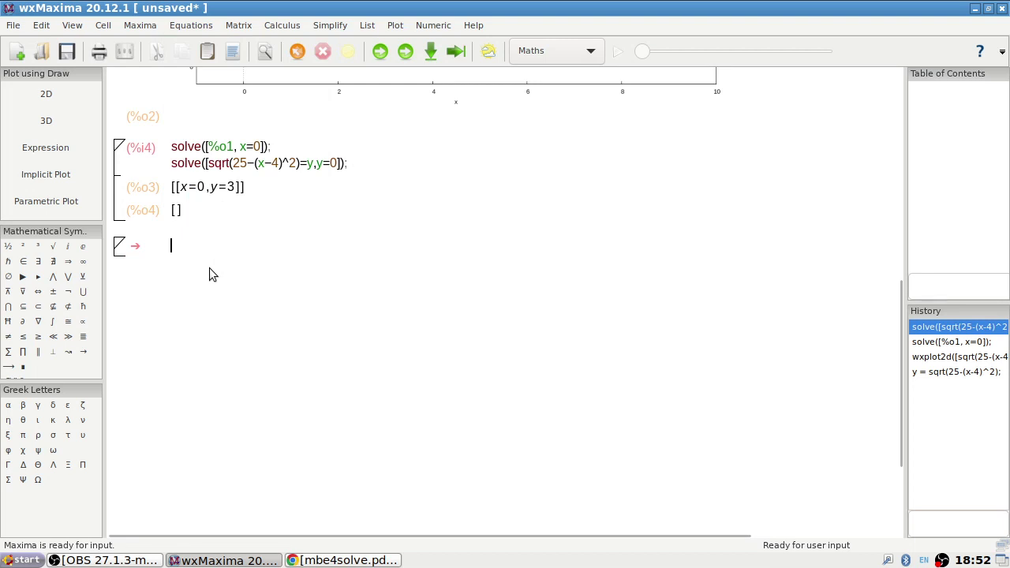
Step: Change the second line to solve([sqrt(25-(x-4)^2)=0]) and re-evaluate, giving x=9 and x=-1
{"action": "double_click", "coordinate": [318, 164]}
{"action": "type", "text": "y"}
{"action": "key", "text": "Right"}
{"action": "key", "text": "Right"}
{"action": "key", "text": "BackSpace"}
{"action": "key", "text": "BackSpace"}
{"action": "key", "text": "BackSpace"}
{"action": "key", "text": "BackSpace"}
{"action": "key", "text": "BackSpace"}
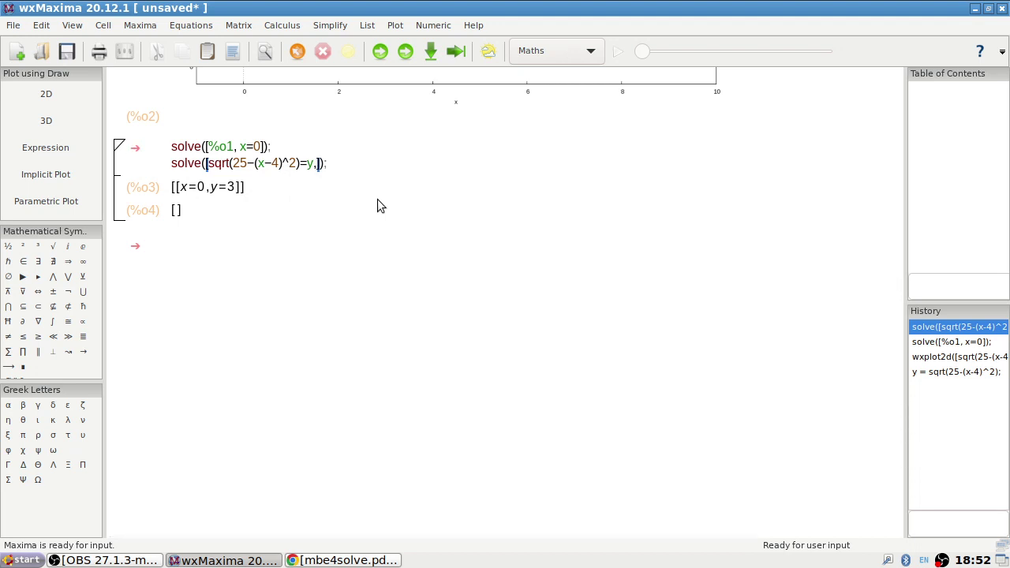
{"action": "type", "text": "0"}
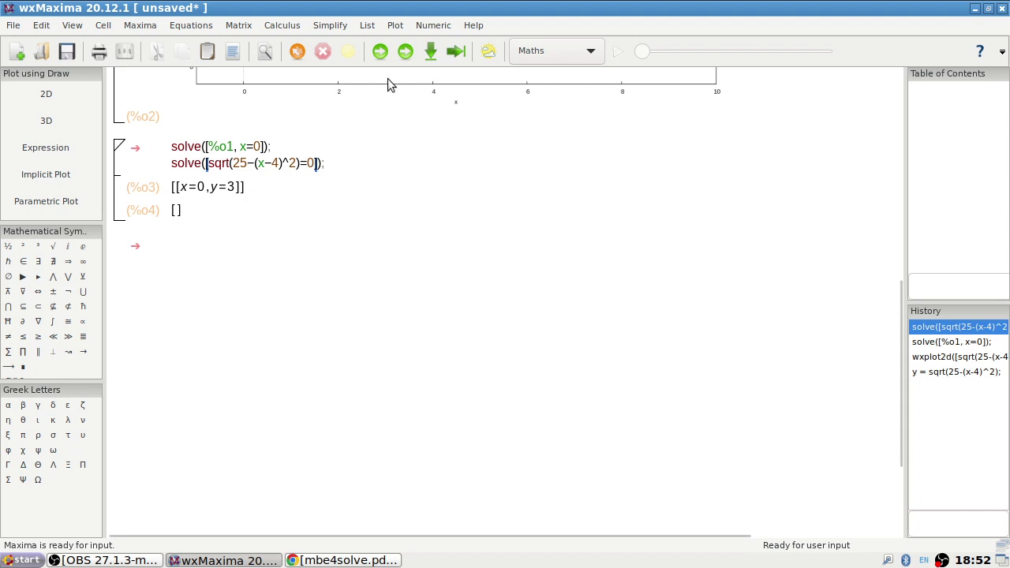
{"action": "left_click", "coordinate": [405, 52]}
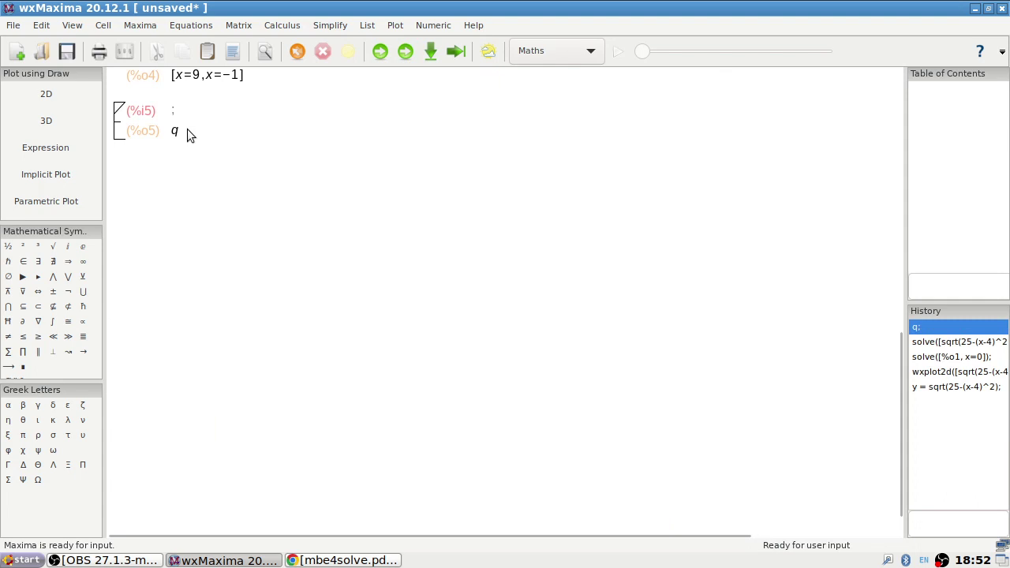
Step: Clear and remove the stray q input cell below the [x=9, x=-1] result
{"action": "scroll", "coordinate": [187, 182], "scroll_direction": "up", "scroll_amount": 3}
{"action": "left_click", "coordinate": [172, 249]}
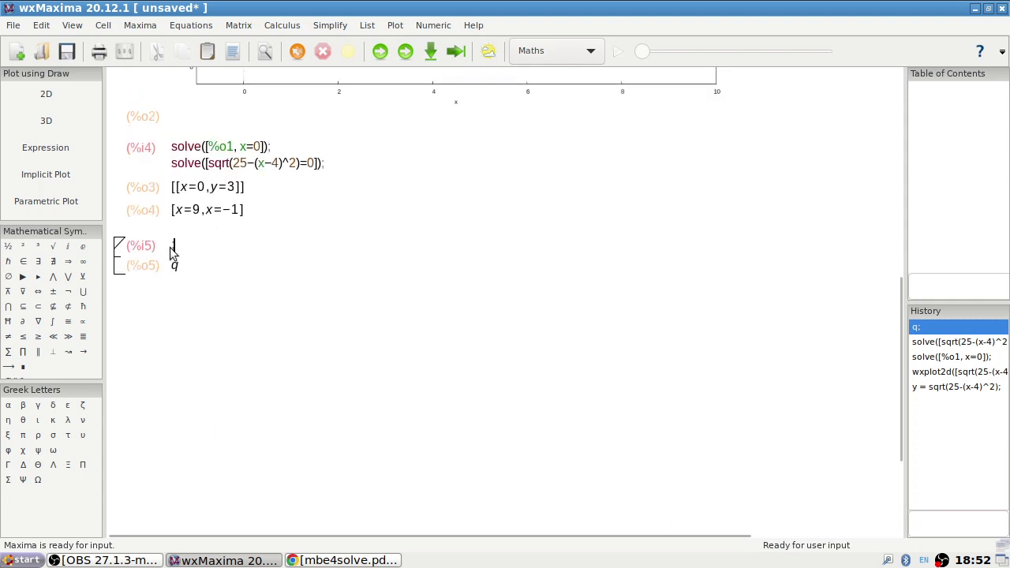
{"action": "key", "text": "BackSpace"}
{"action": "key", "text": "BackSpace"}
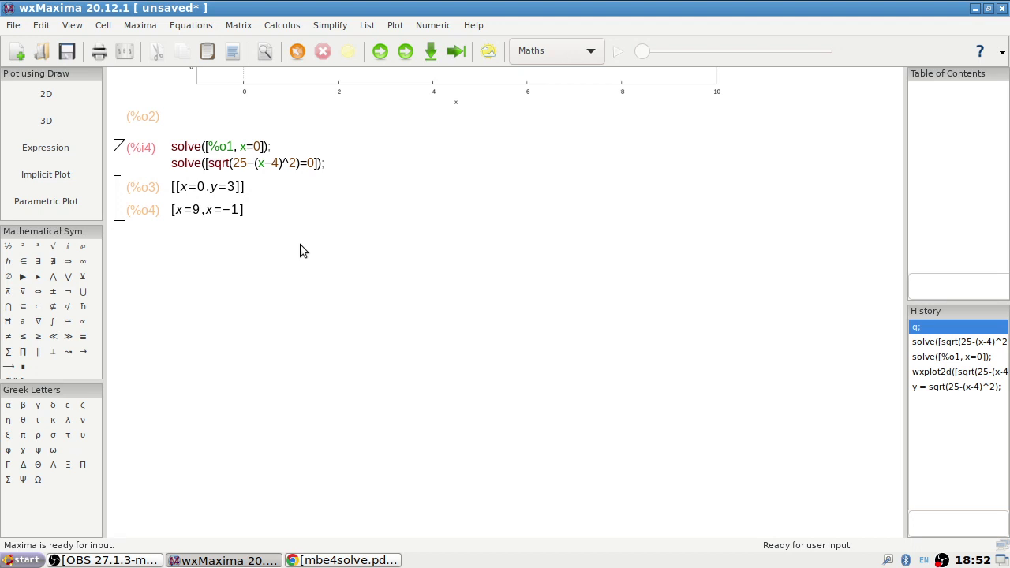
Step: Launch Derive 6 from the desktop icon and confirm running it
{"action": "left_click", "coordinate": [1004, 563]}
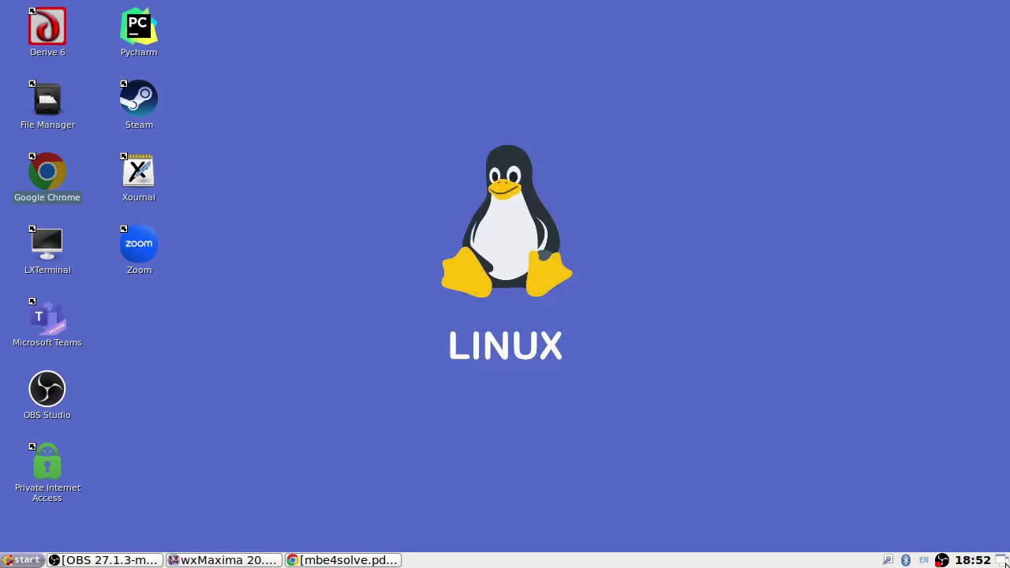
{"action": "double_click", "coordinate": [53, 21]}
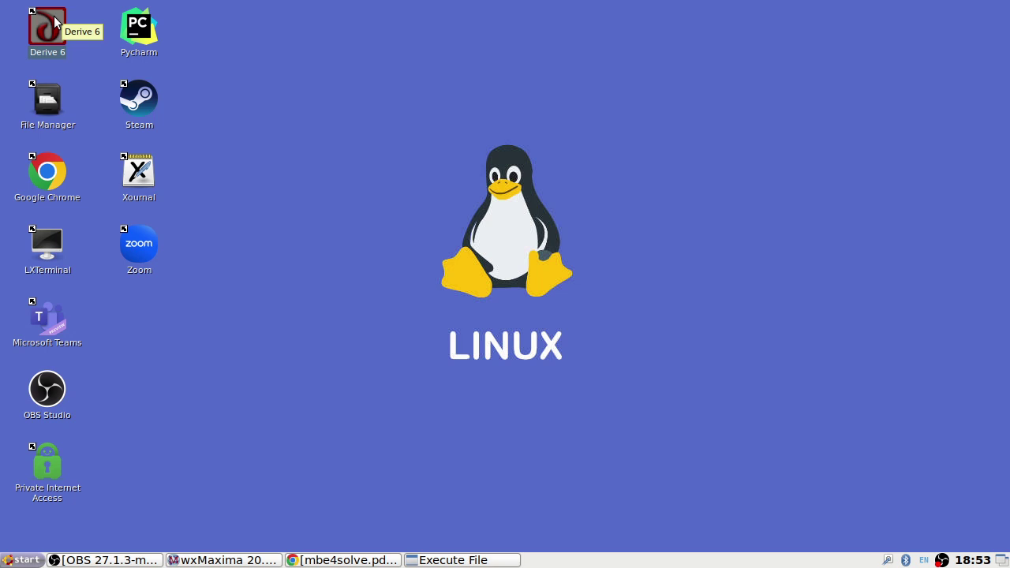
{"action": "left_click", "coordinate": [488, 560]}
{"action": "left_click", "coordinate": [372, 320]}
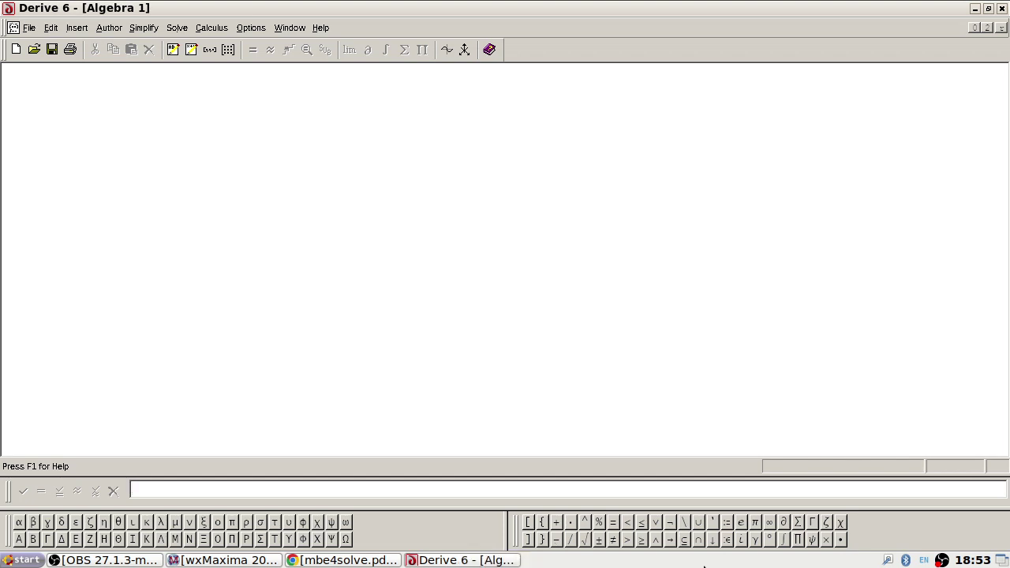
Step: Enter y = sqrt(25-(x-4)^2) as #1 and y=0 as #2
{"action": "left_click", "coordinate": [582, 492]}
{"action": "type", "text": "y = "}
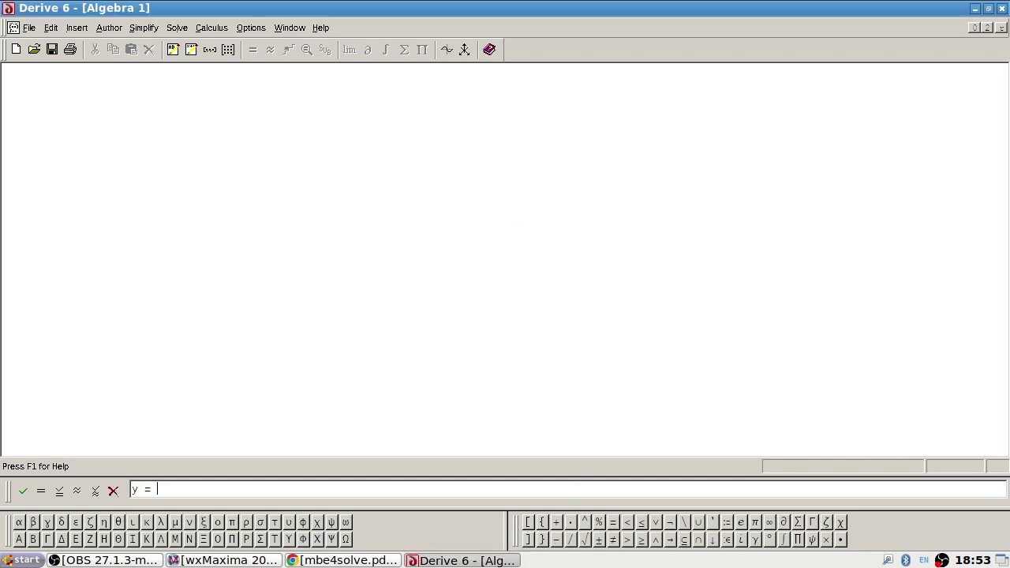
{"action": "type", "text": "sqrt(25-(x-4)^2)"}
{"action": "key", "text": "Return"}
{"action": "type", "text": "y=0"}
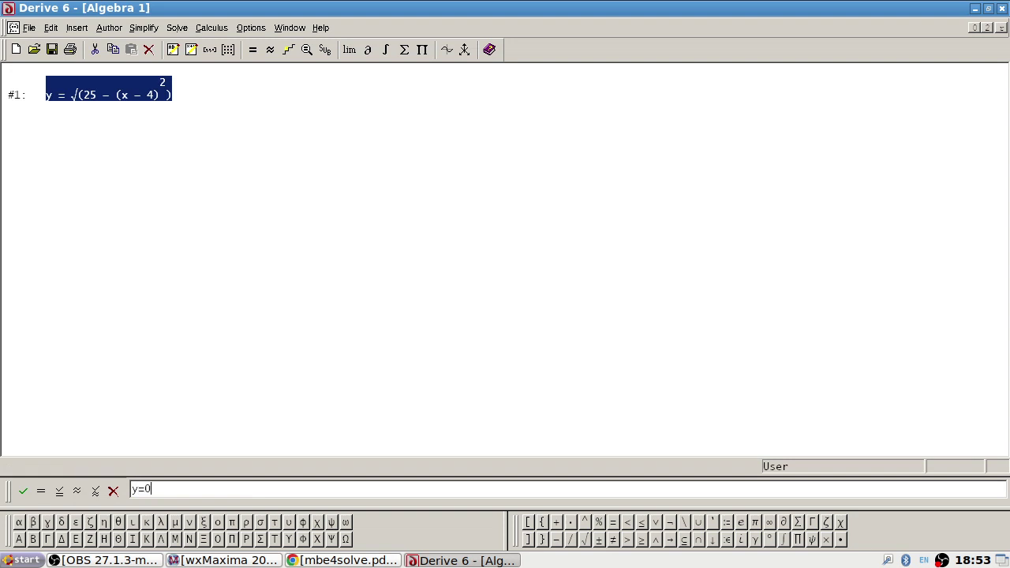
{"action": "key", "text": "Return"}
Step: Start a Solve System for 2 equations
{"action": "left_click", "coordinate": [176, 28]}
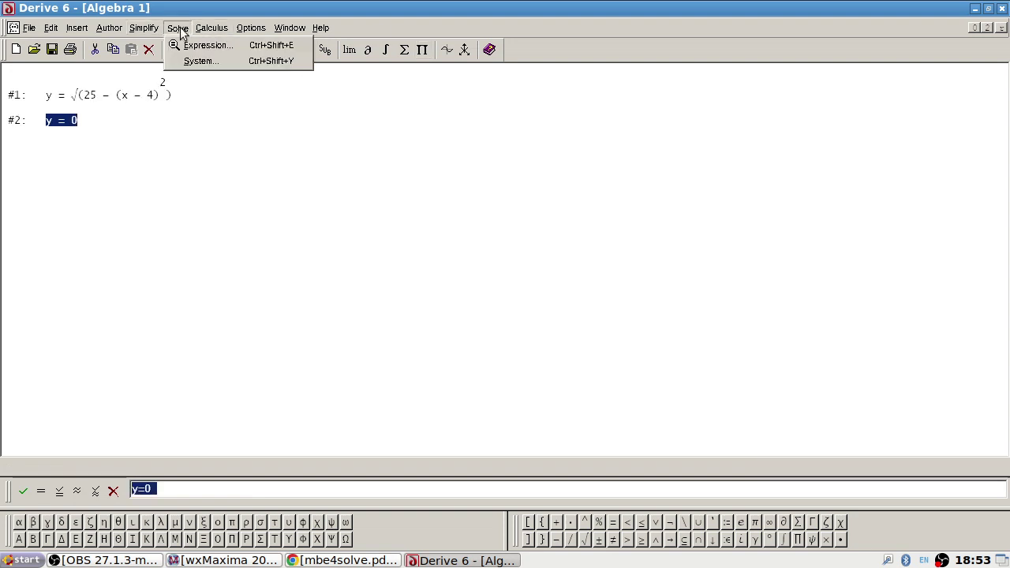
{"action": "left_click", "coordinate": [198, 62]}
{"action": "key", "text": "Return"}
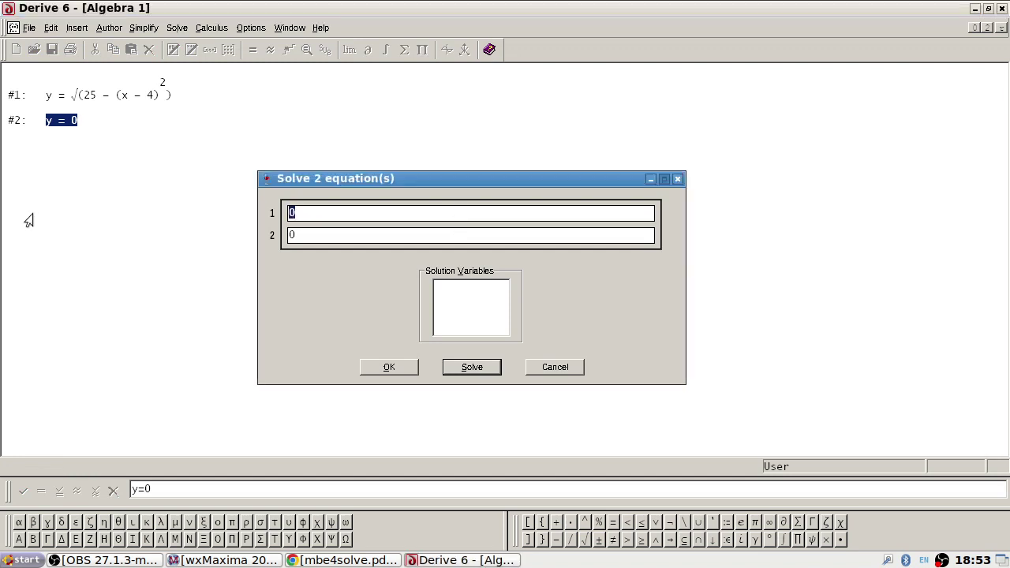
Step: Solve #1 and #2 together and simplify to get x = -1 and x = 9 with y = 0
{"action": "type", "text": "#1"}
{"action": "key", "text": "Tab"}
{"action": "type", "text": "#2"}
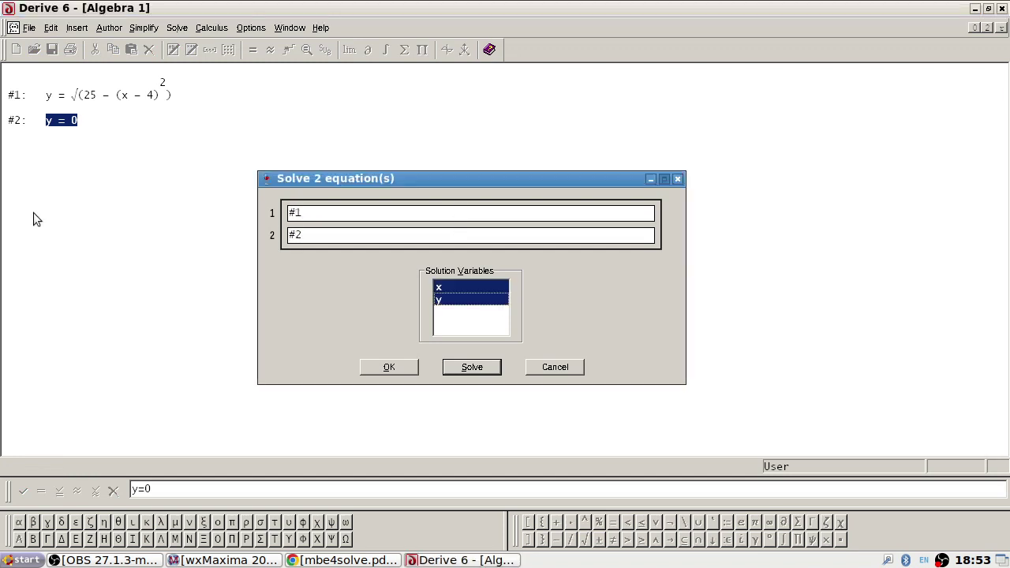
{"action": "left_click", "coordinate": [378, 367]}
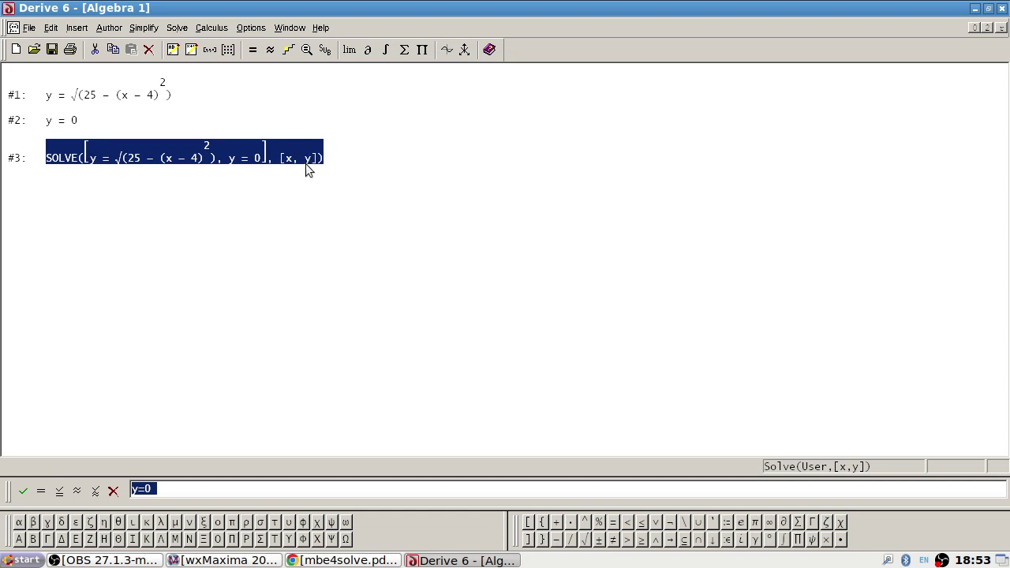
{"action": "left_click", "coordinate": [253, 51]}
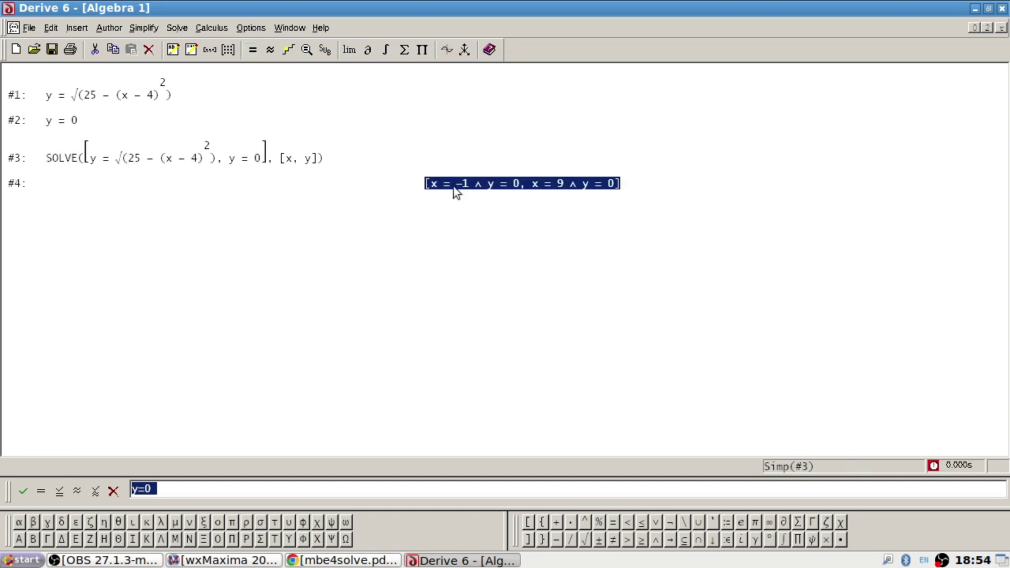